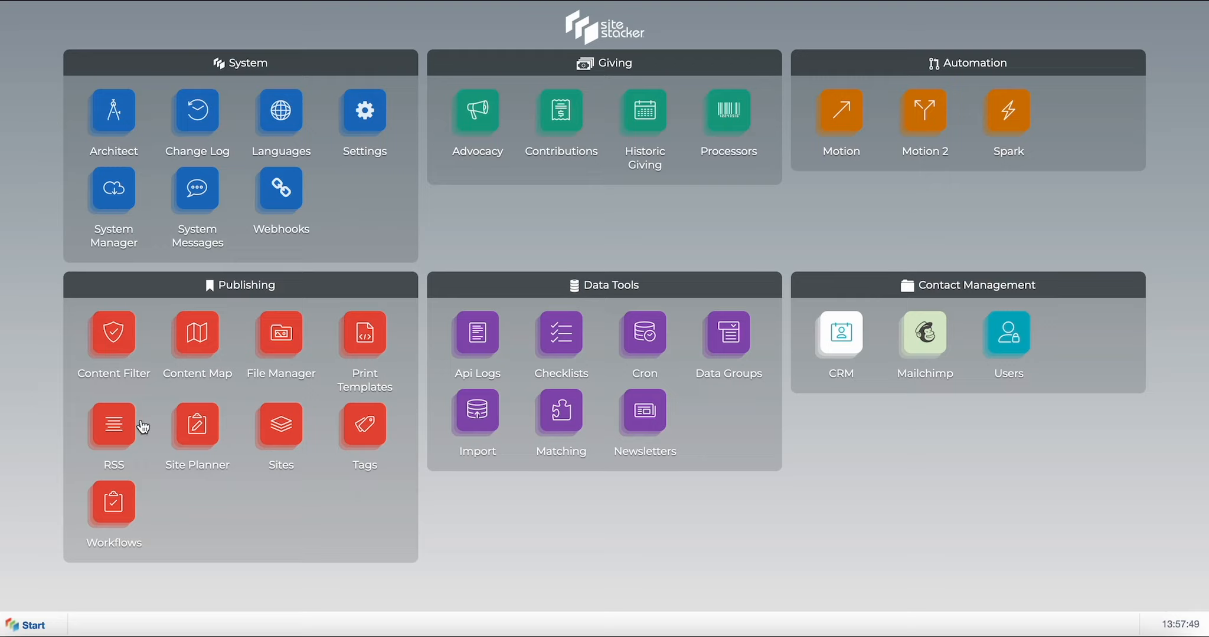
- Open Site Planner and expand the Christian Mission site in both the Content Explorer and the Site Plan
{"action": "left_click", "coordinate": [202, 438]}
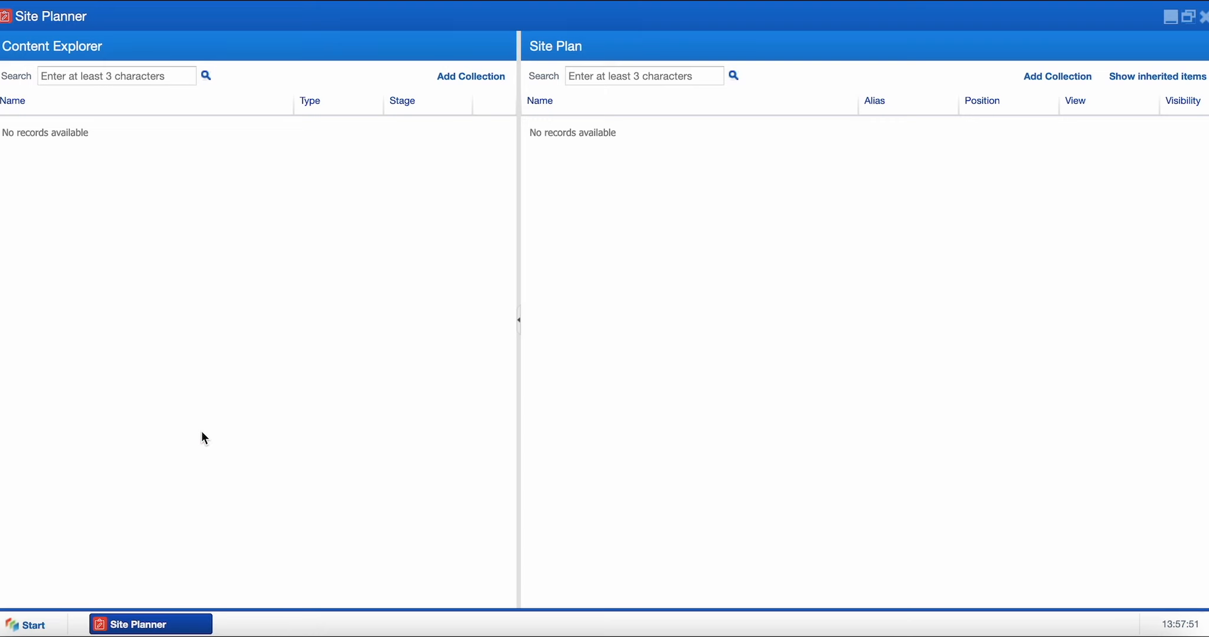
{"action": "left_click", "coordinate": [4, 127]}
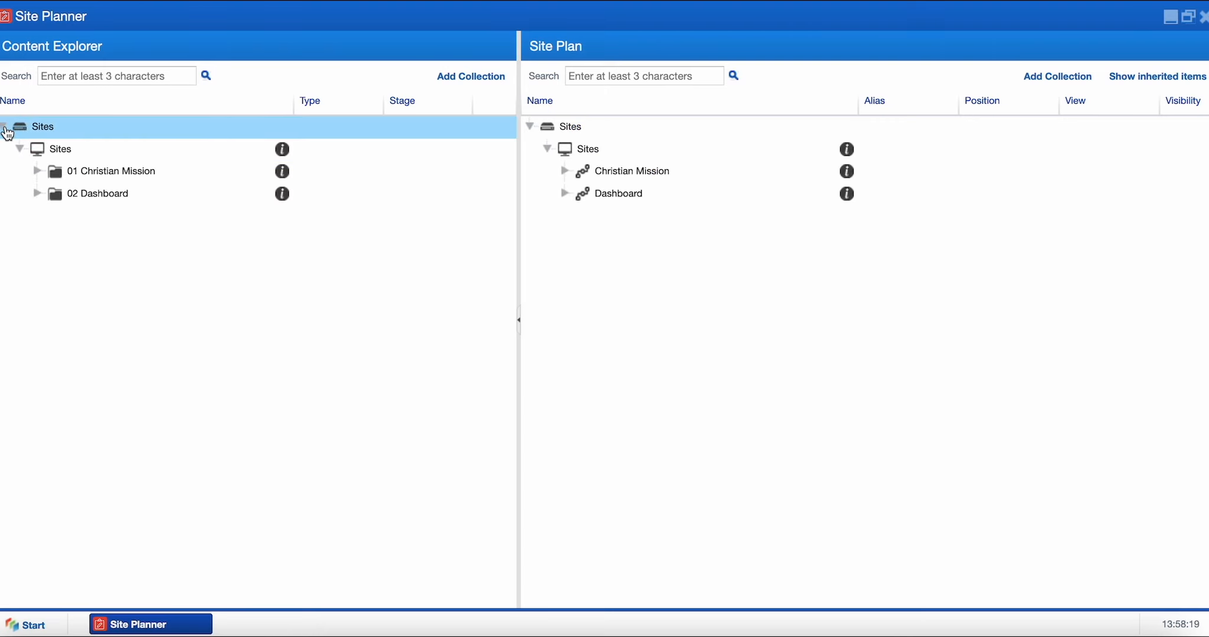
{"action": "left_click", "coordinate": [37, 171]}
{"action": "left_click", "coordinate": [564, 172]}
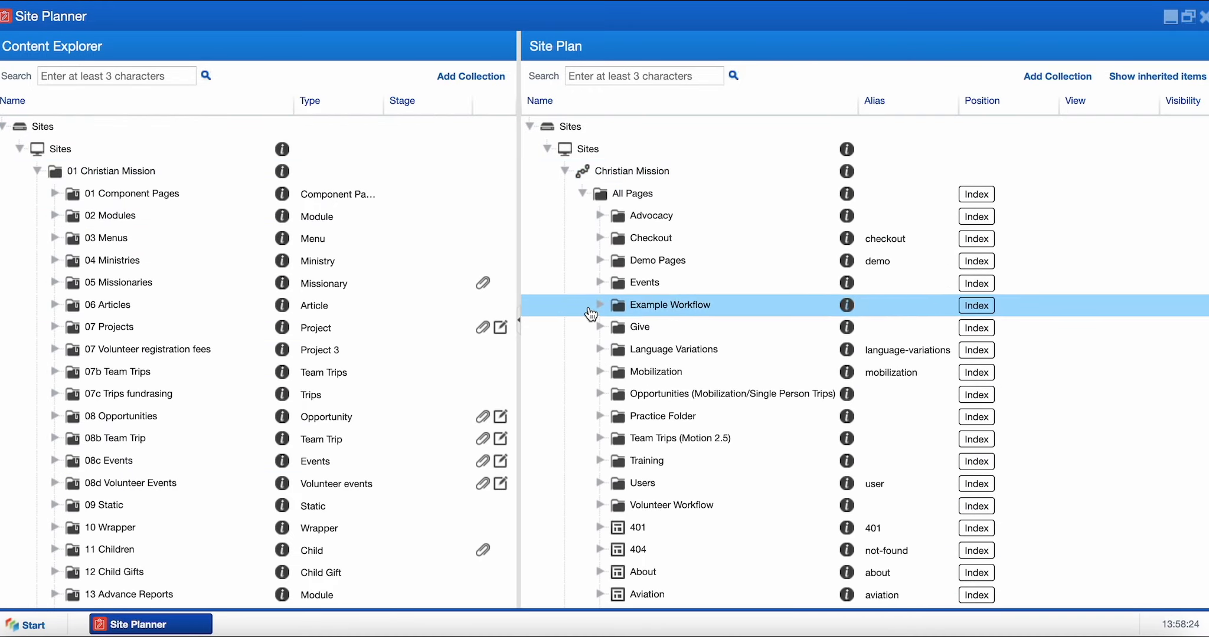
- Expand the Training folder in the Site Plan, then expand and select its Wrappers page
{"action": "left_click", "coordinate": [600, 462]}
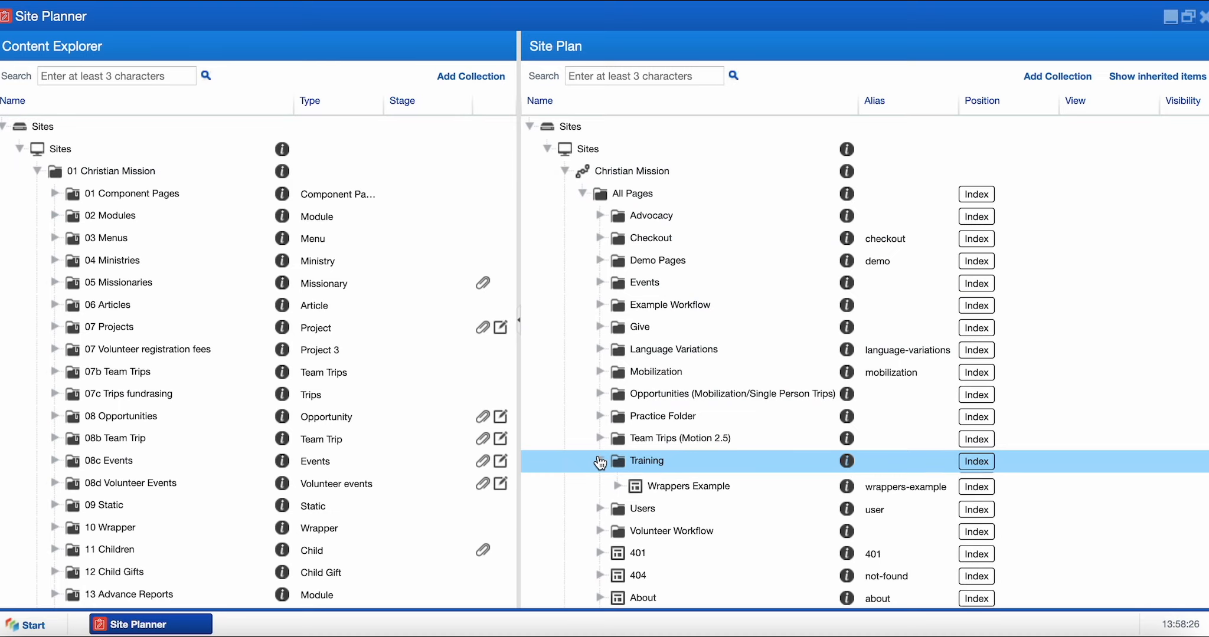
{"action": "scroll", "coordinate": [600, 460], "scroll_direction": "down", "scroll_amount": 3}
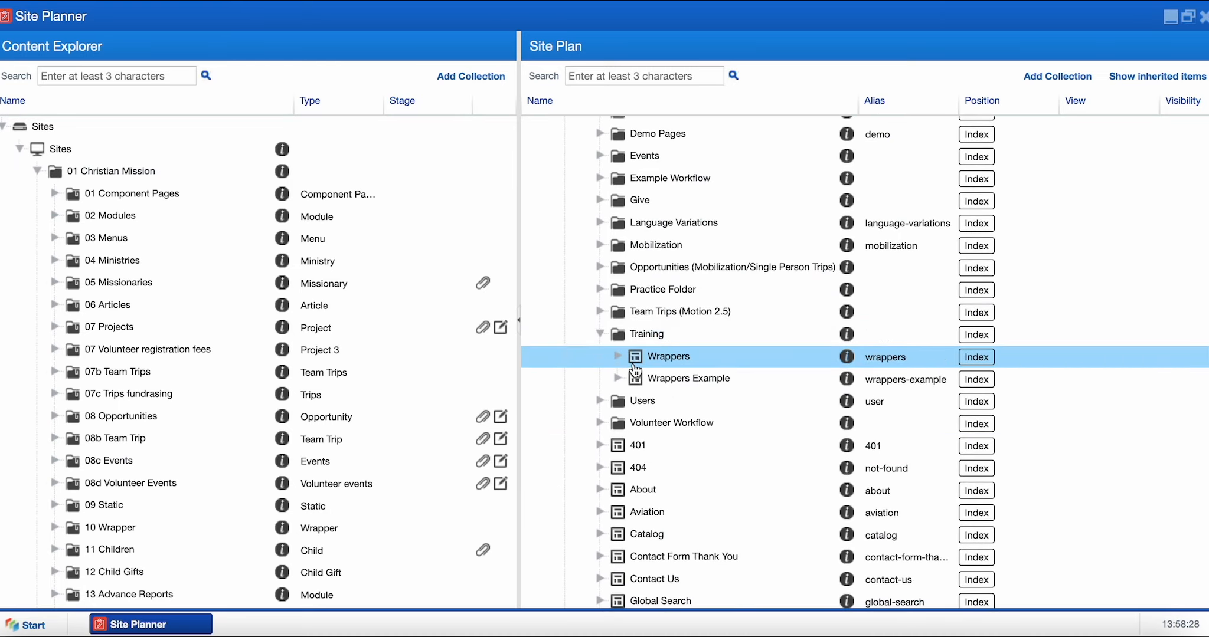
{"action": "left_click", "coordinate": [616, 356]}
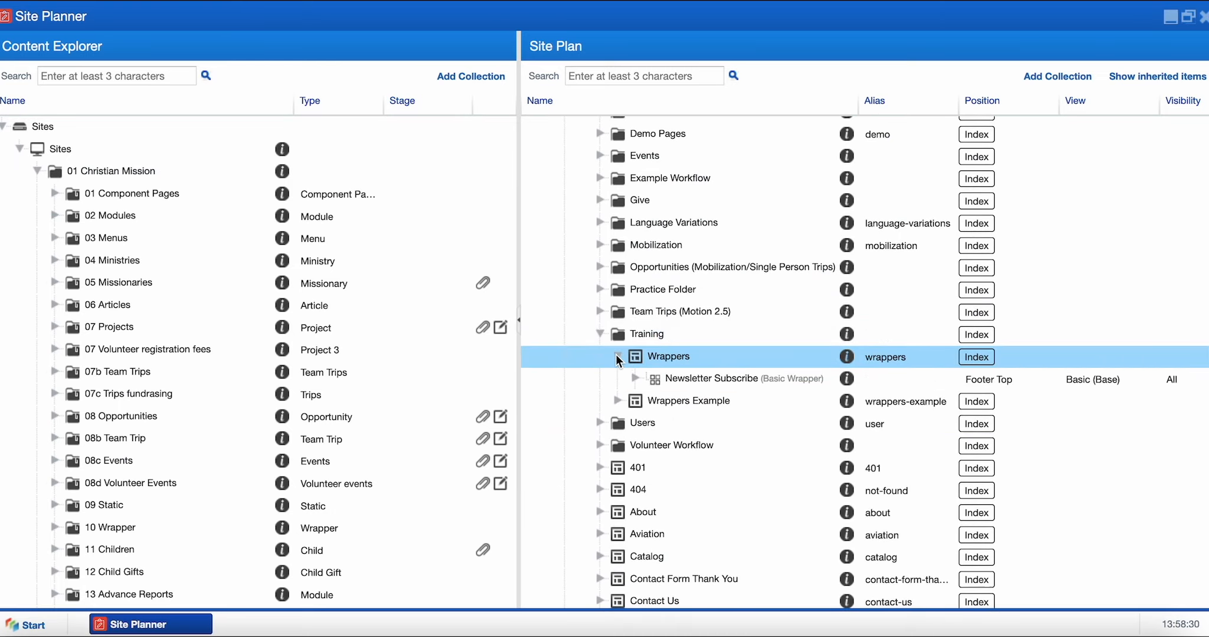
{"action": "left_click", "coordinate": [667, 355]}
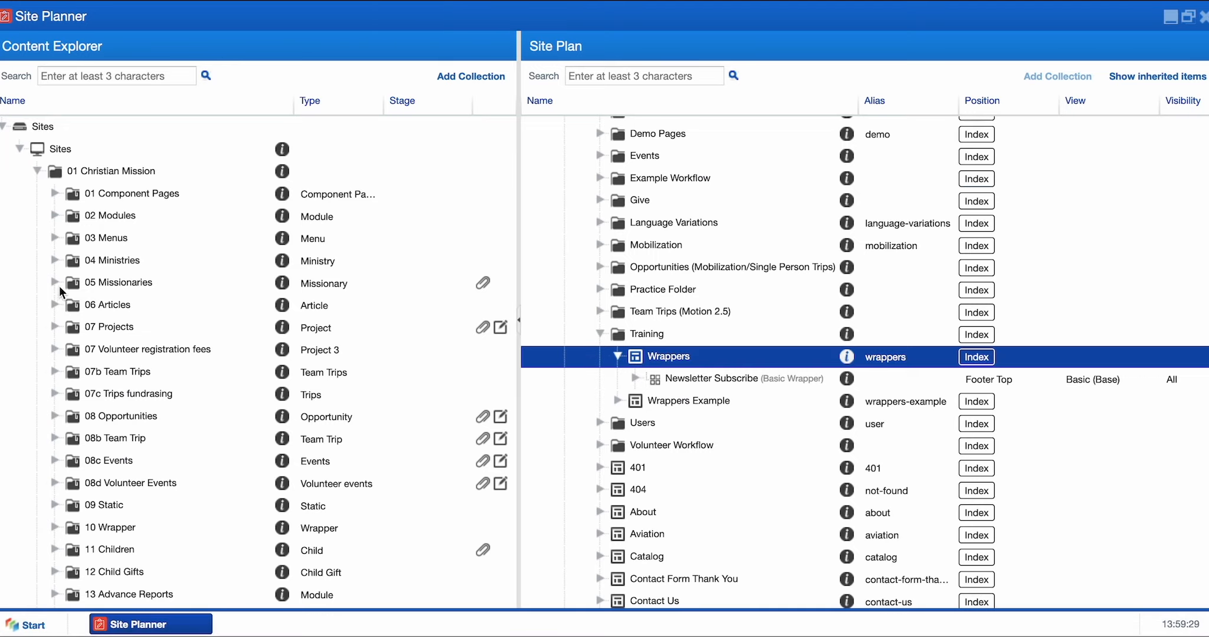
- Expand the 10 Wrapper folder in the Content Explorer to list its wrapper items
{"action": "scroll", "coordinate": [75, 478], "scroll_direction": "down", "scroll_amount": 2}
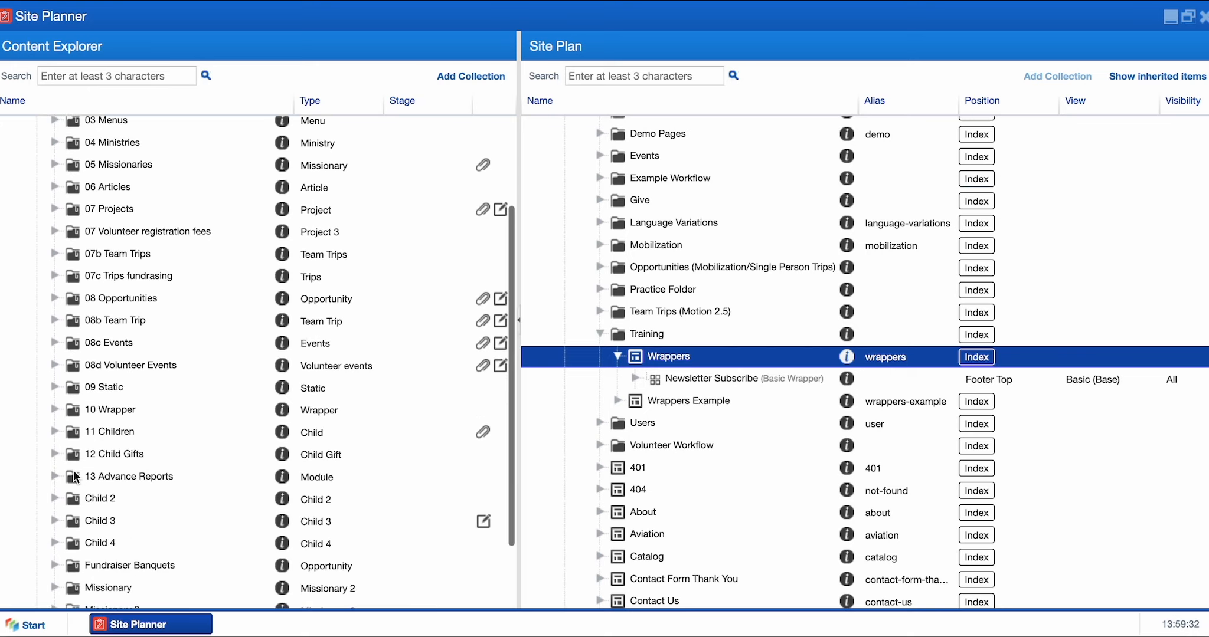
{"action": "double_click", "coordinate": [73, 416]}
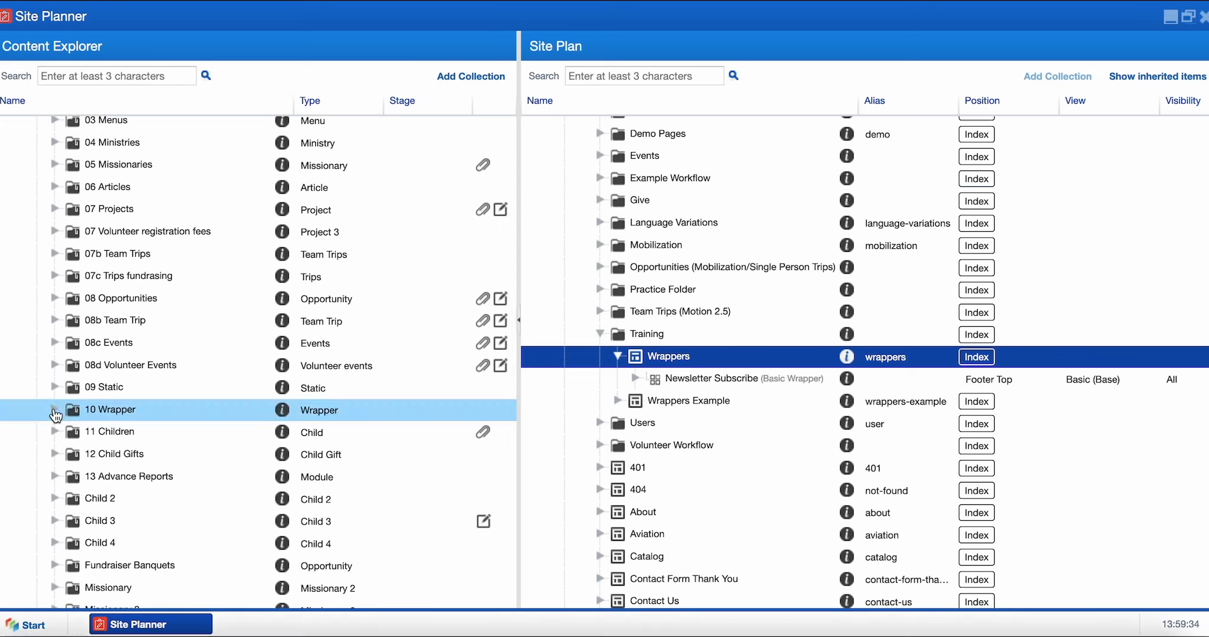
{"action": "scroll", "coordinate": [74, 413], "scroll_direction": "down", "scroll_amount": 2}
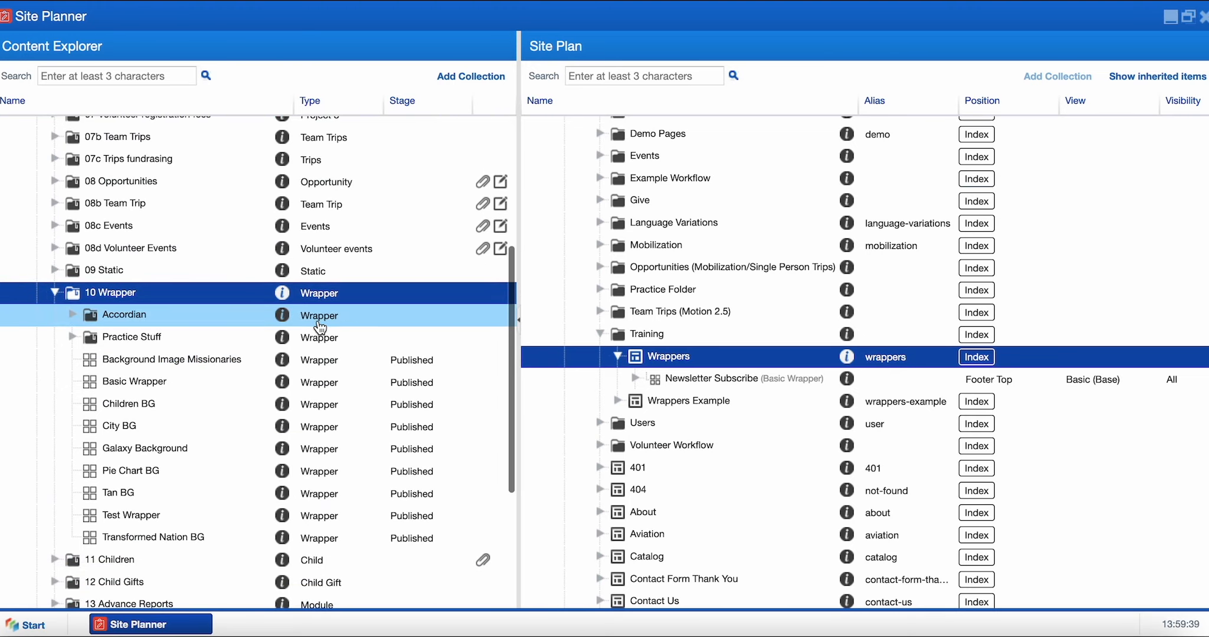
- Open the Basic Wrapper item for editing to review its fields, and close it without saving
{"action": "left_click", "coordinate": [169, 384]}
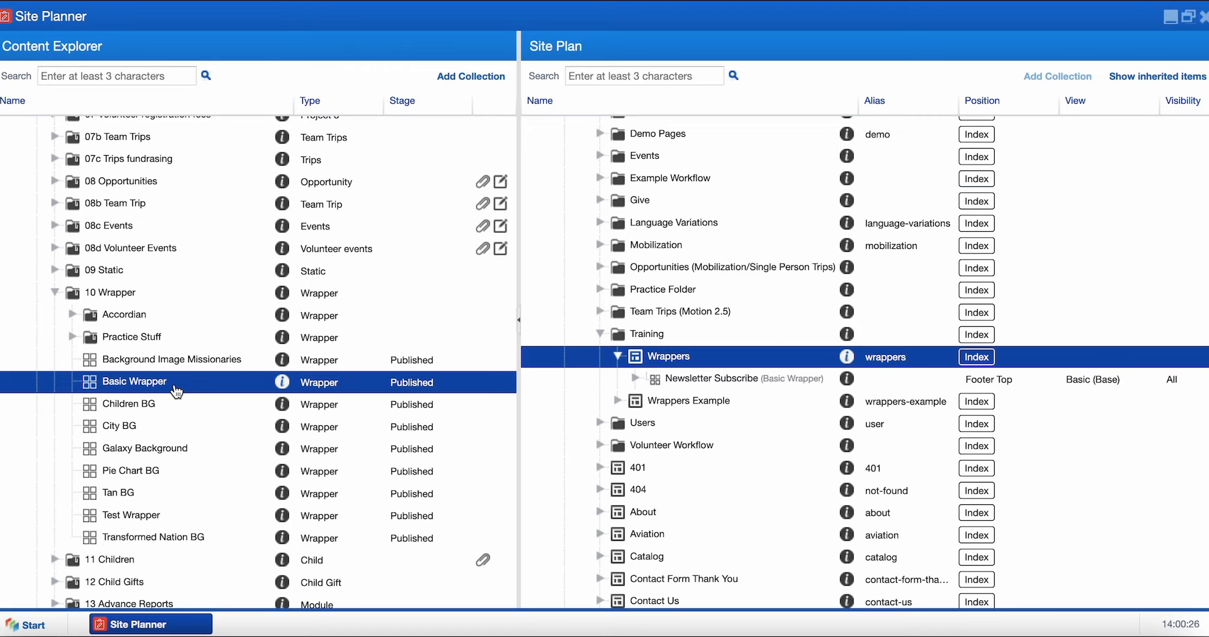
{"action": "right_click", "coordinate": [139, 390]}
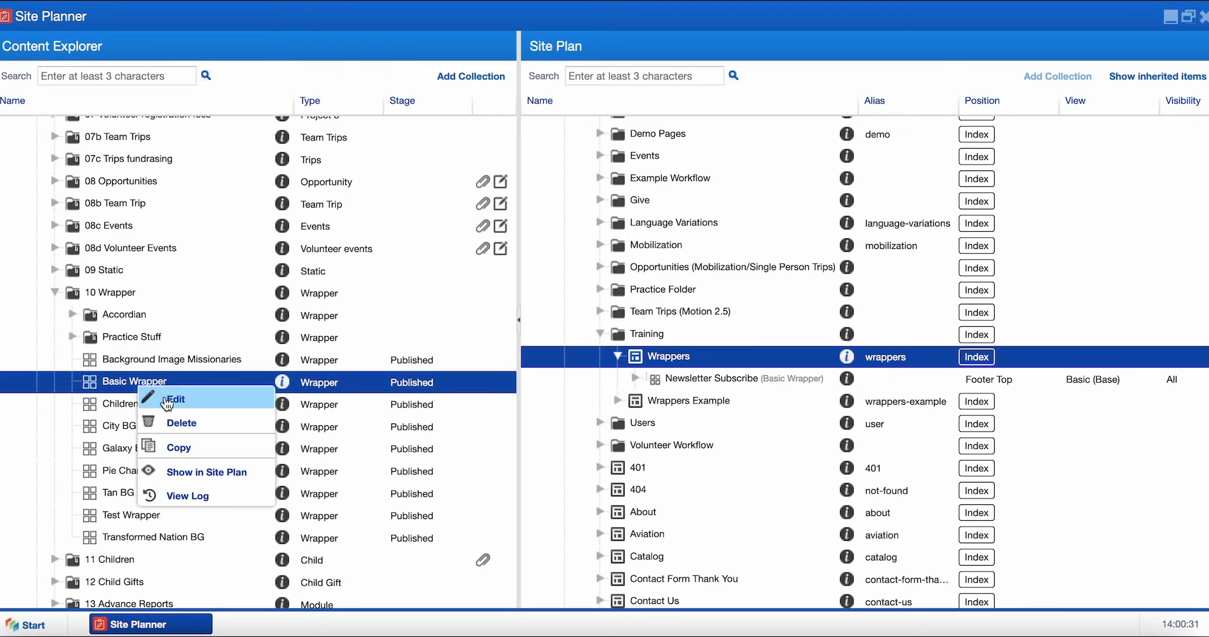
{"action": "left_click", "coordinate": [161, 399]}
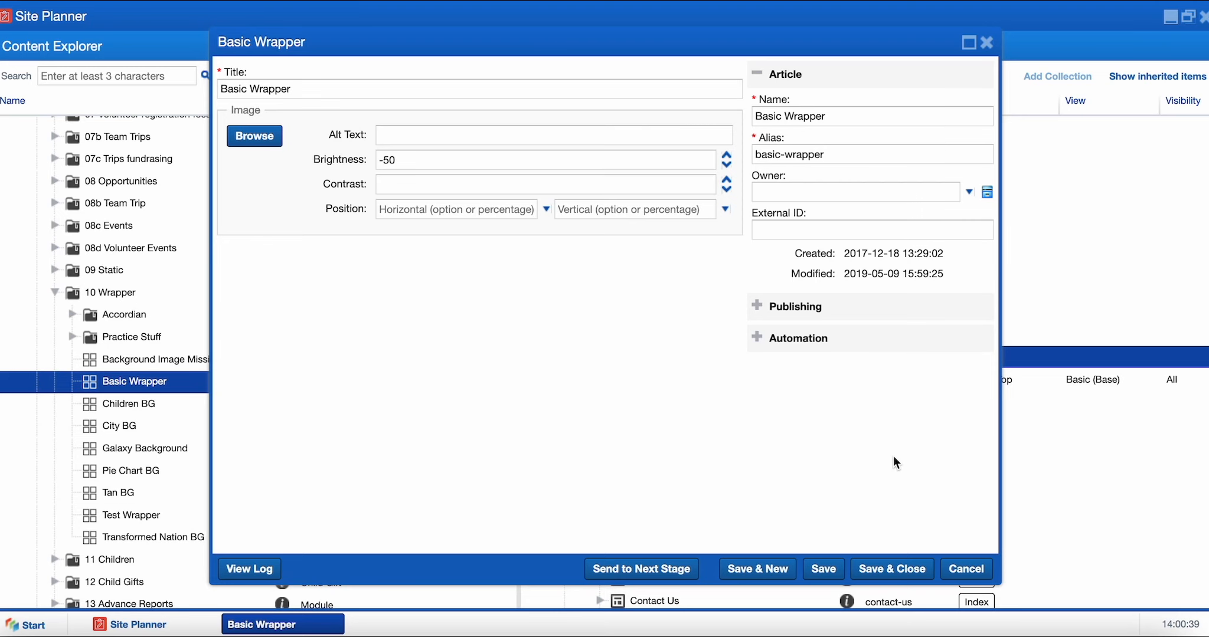
{"action": "left_click", "coordinate": [966, 569]}
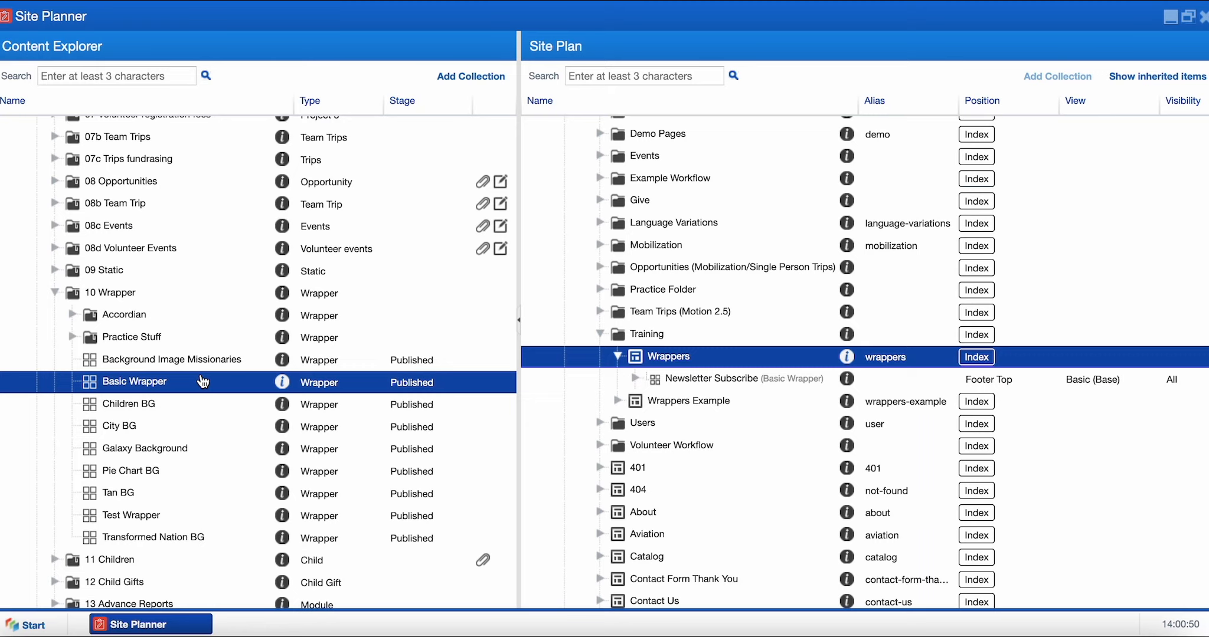
- Open a new item form in the 10 Wrapper folder to review the title and image fields
{"action": "right_click", "coordinate": [153, 303]}
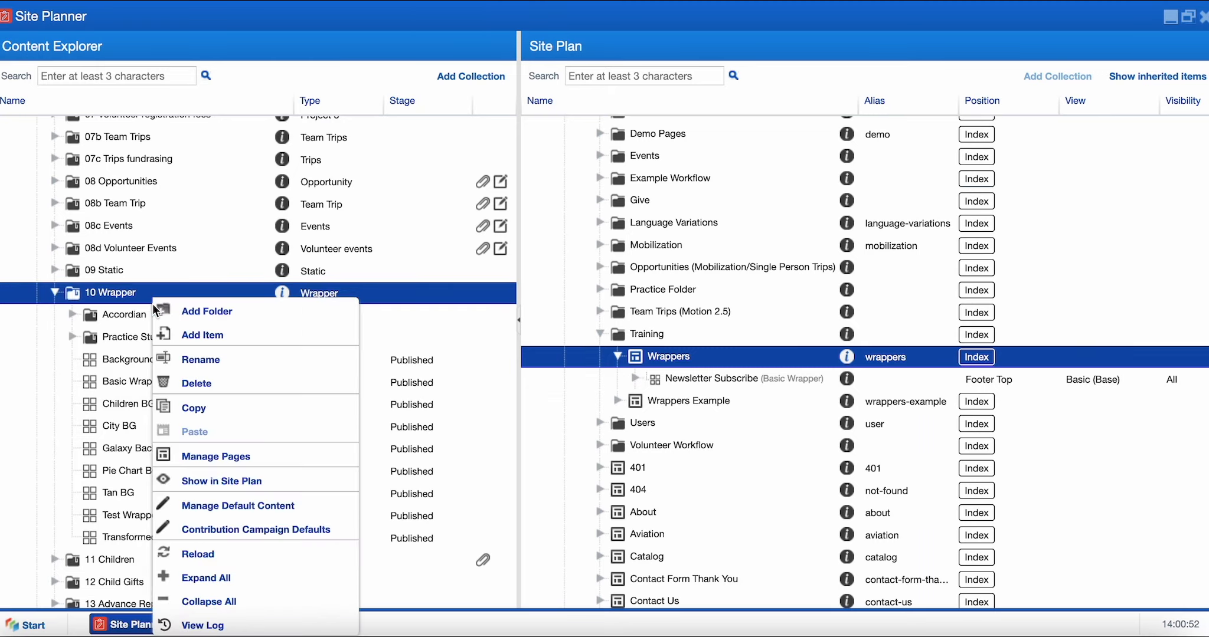
{"action": "left_click", "coordinate": [187, 336]}
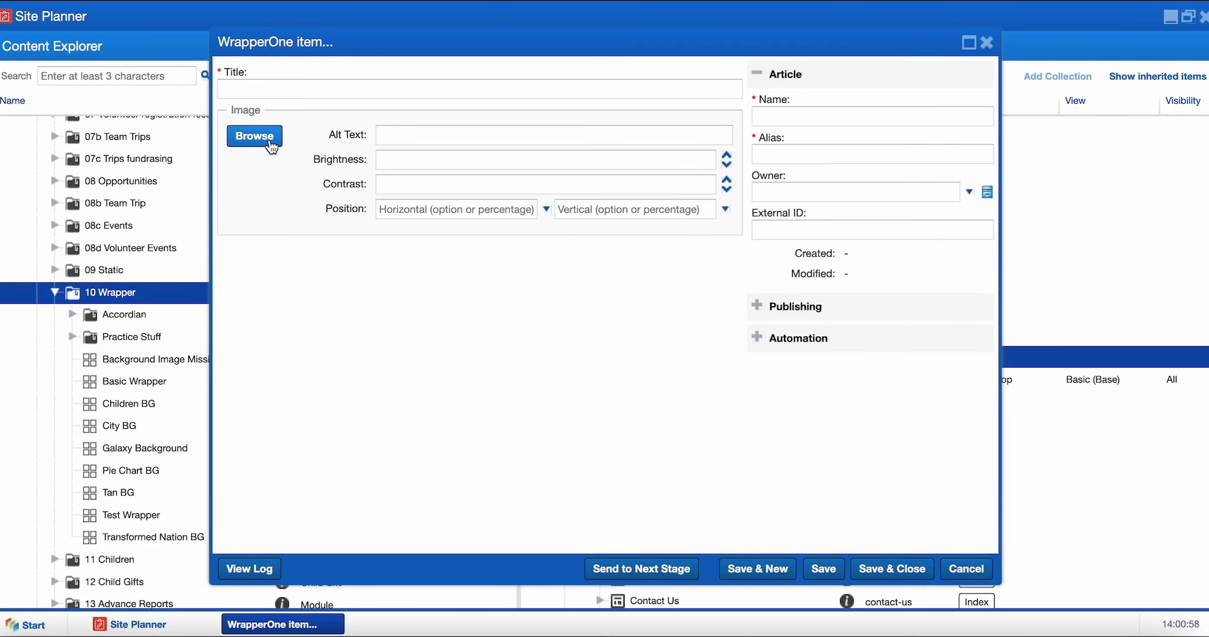
{"action": "left_click", "coordinate": [247, 90]}
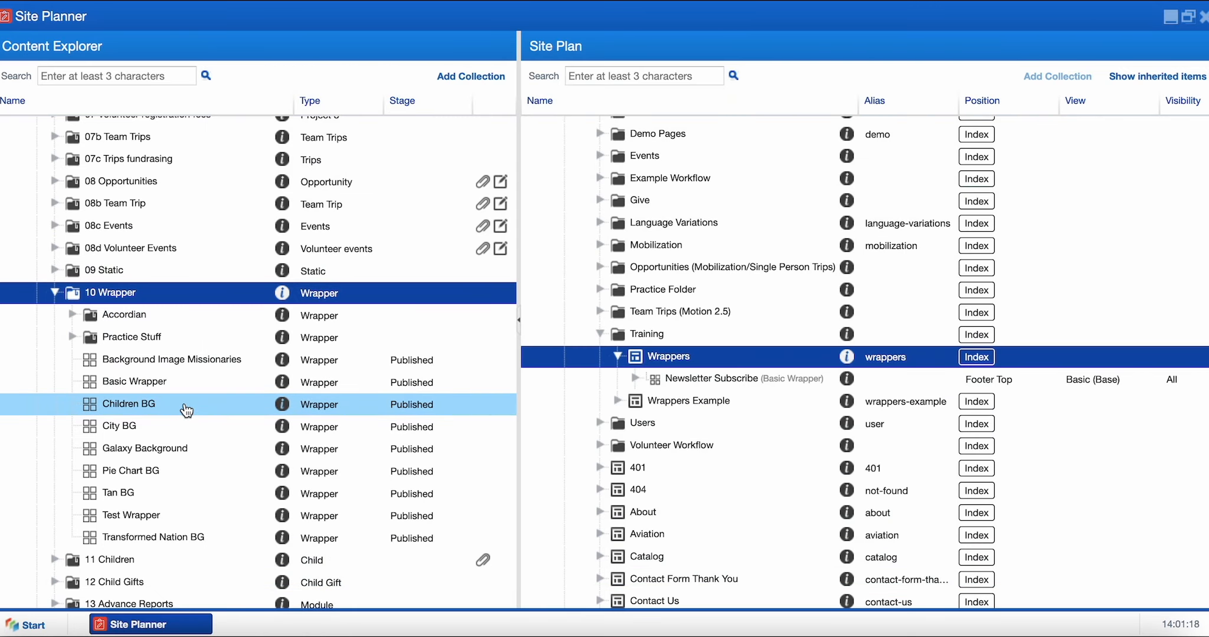
- Open the Children BG wrapper for editing to view its background image, and close it without saving
{"action": "right_click", "coordinate": [116, 404]}
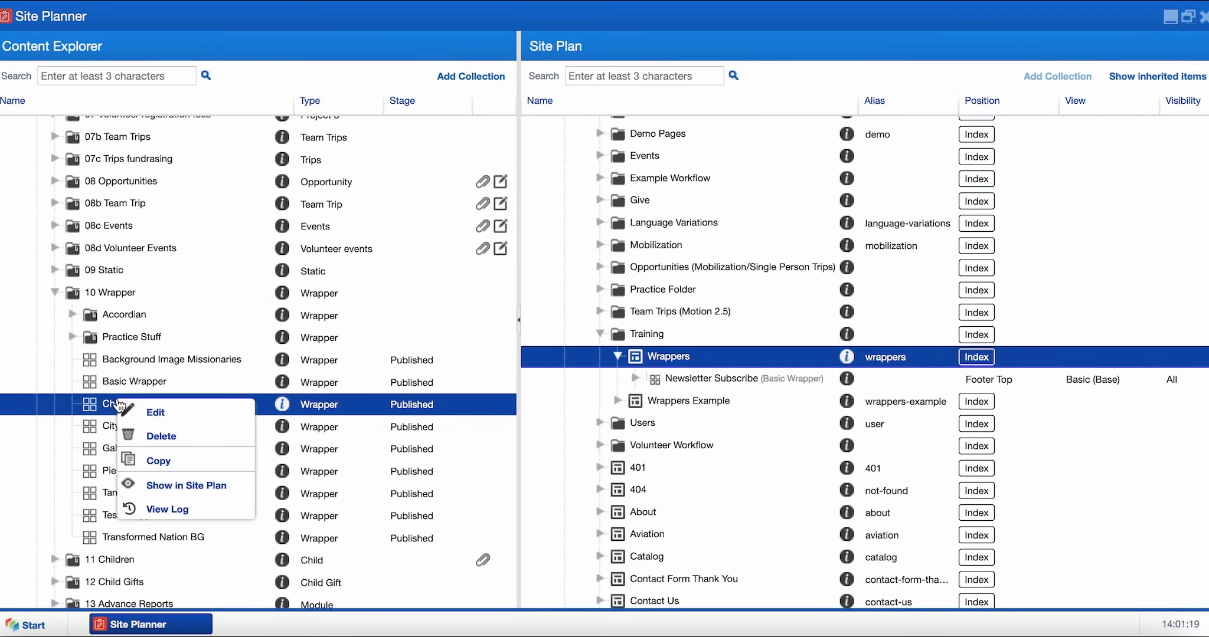
{"action": "left_click", "coordinate": [155, 414]}
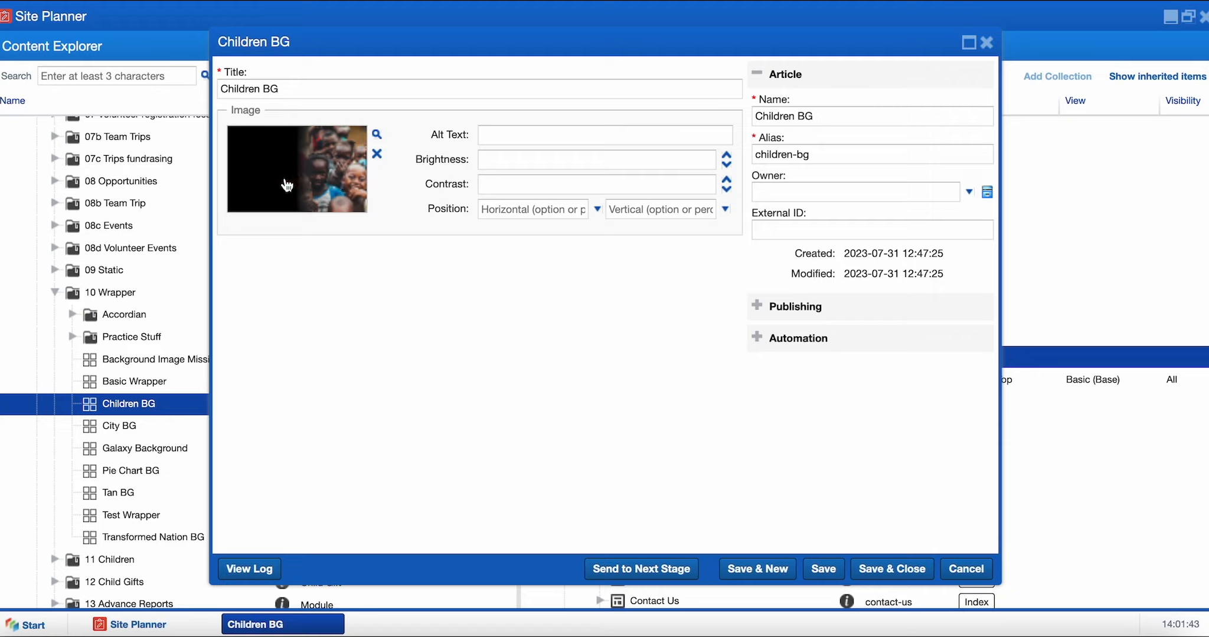
{"action": "left_click", "coordinate": [965, 569]}
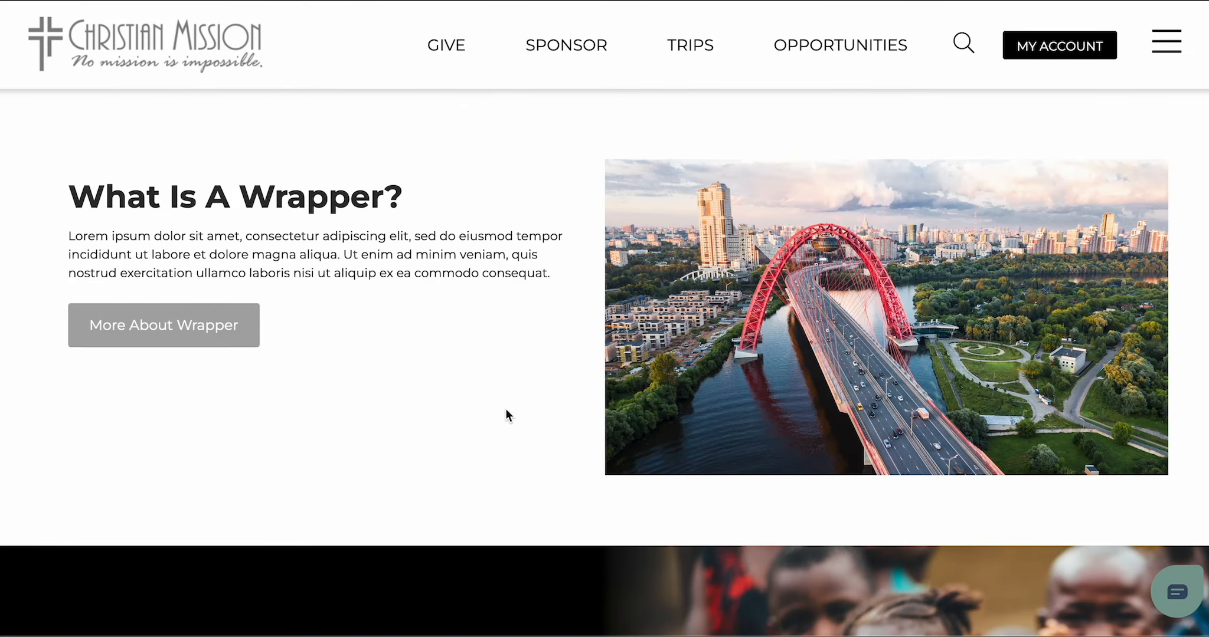
- Examine the wrappers on the Christian Mission page, opening and closing the More Details accordion and sliding the missionary carousel back and forth
{"action": "scroll", "coordinate": [557, 448], "scroll_direction": "down", "scroll_amount": 6}
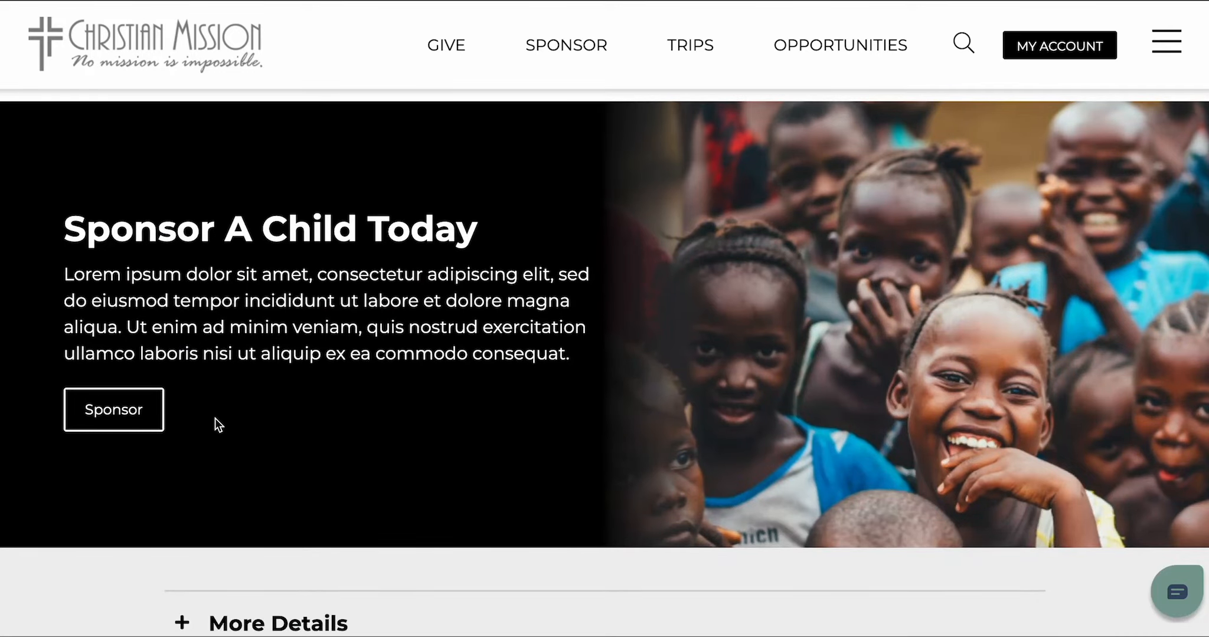
{"action": "scroll", "coordinate": [223, 421], "scroll_direction": "down", "scroll_amount": 4}
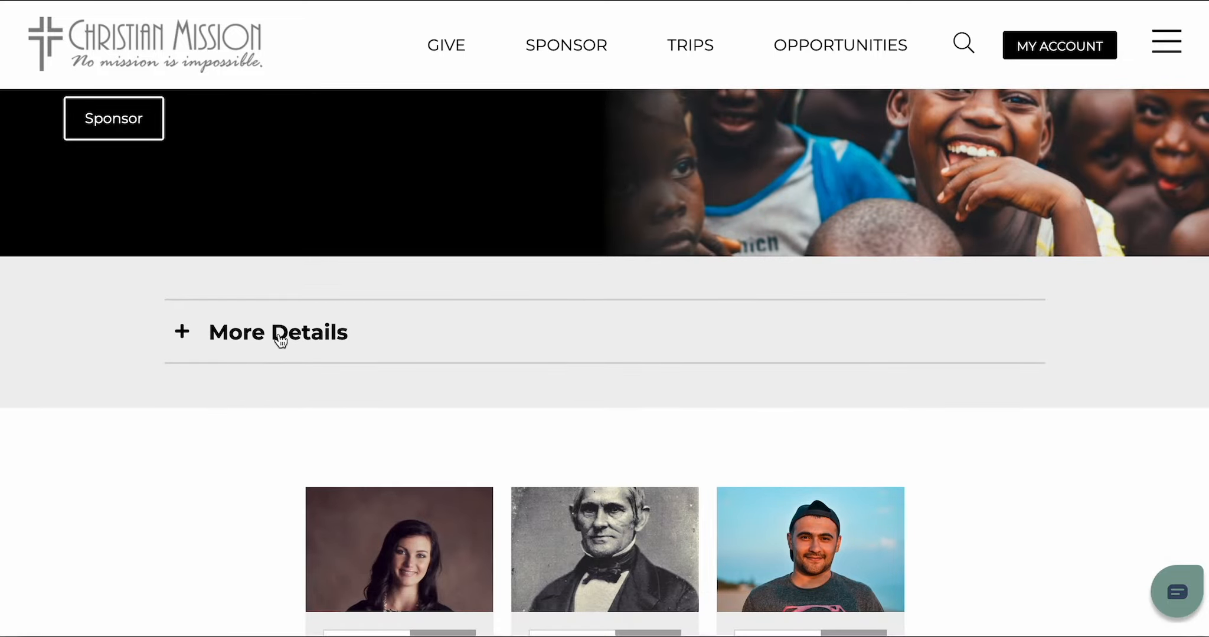
{"action": "left_click", "coordinate": [299, 337]}
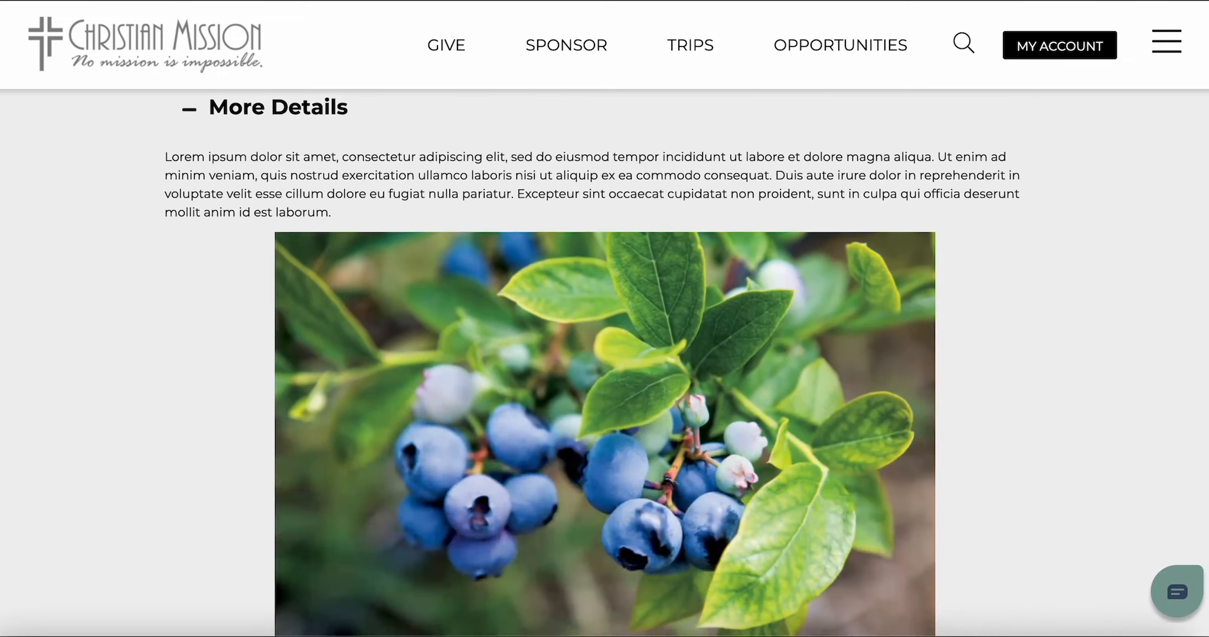
{"action": "left_click", "coordinate": [274, 117]}
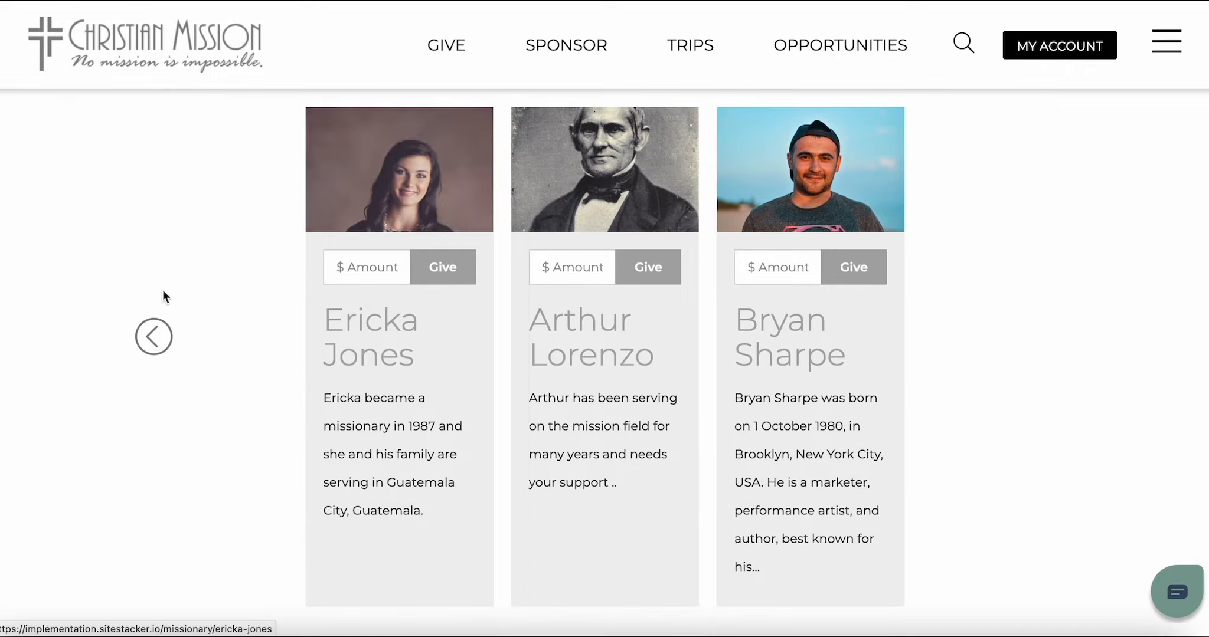
{"action": "left_click", "coordinate": [153, 337]}
{"action": "left_click", "coordinate": [153, 338]}
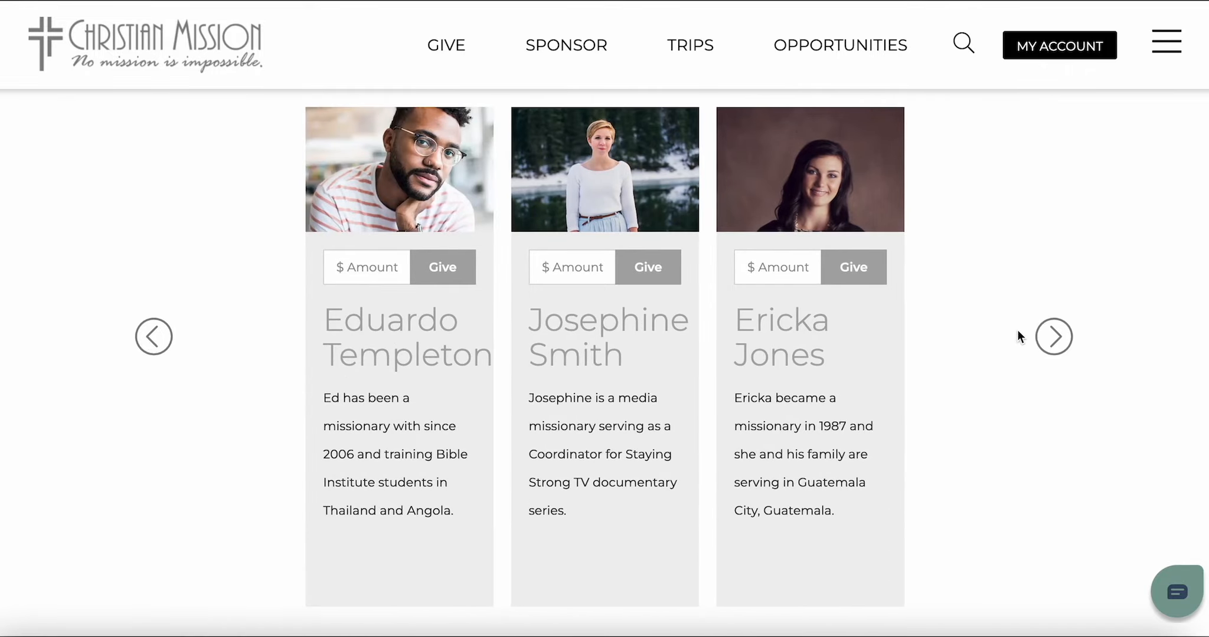
{"action": "left_click", "coordinate": [1052, 335]}
{"action": "left_click", "coordinate": [1051, 337]}
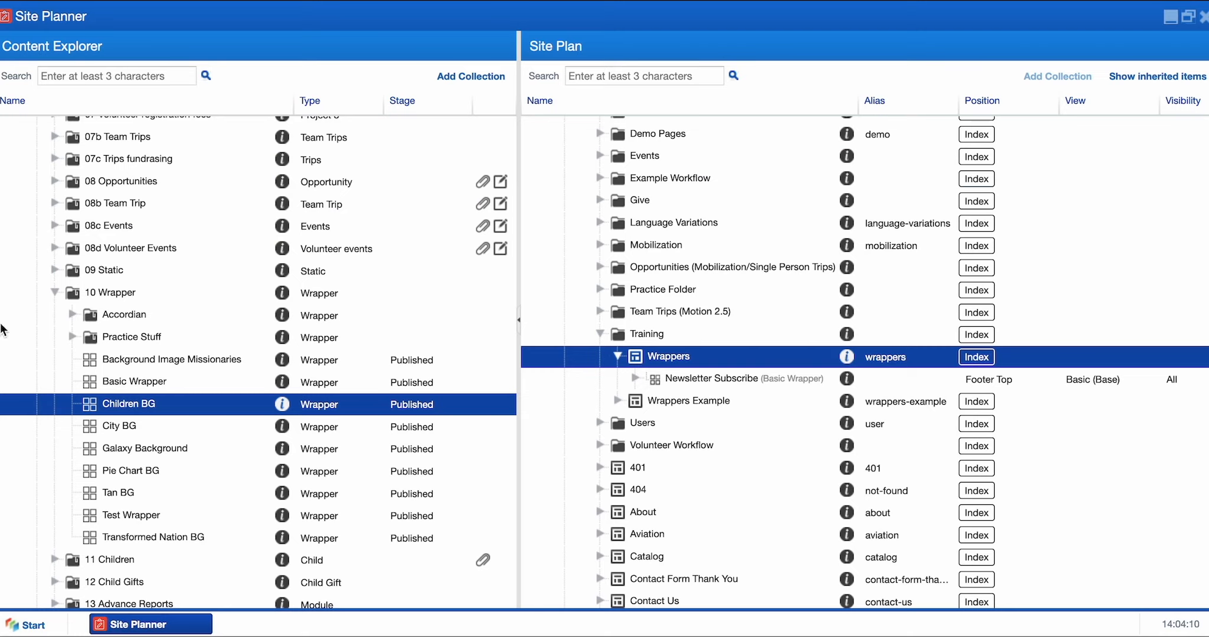
- Assign the Basic Wrapper item to the Wrappers page in the Site Plan with Body as its position
{"action": "left_click", "coordinate": [127, 383]}
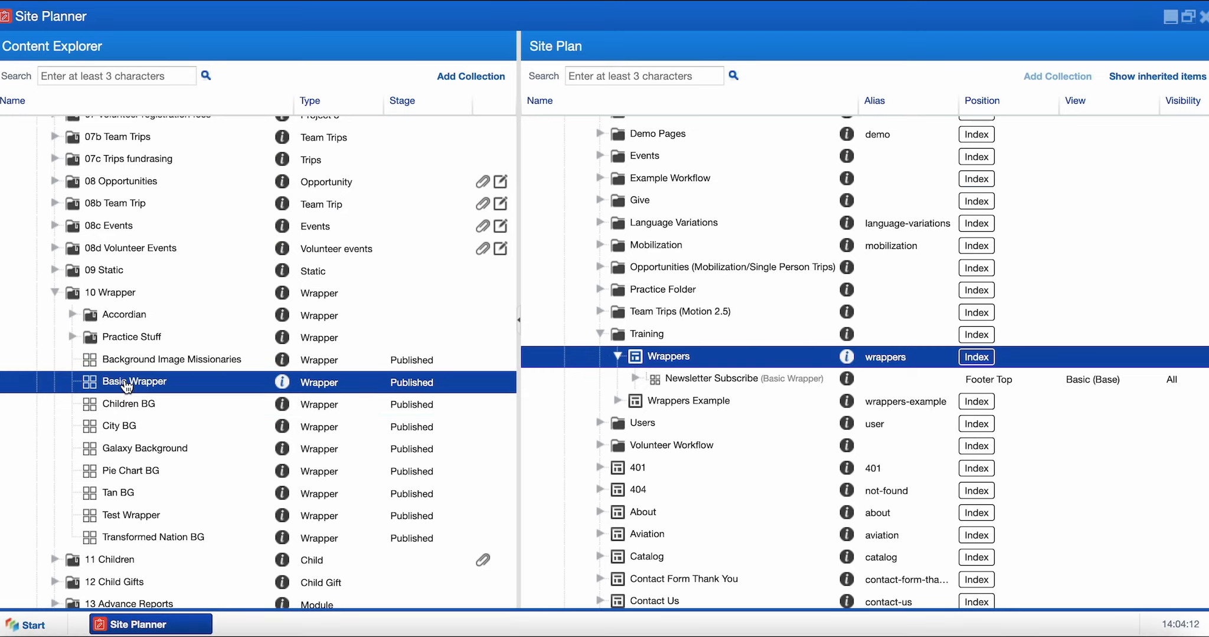
{"action": "left_click_drag", "start_coordinate": [126, 385], "coordinate": [667, 358]}
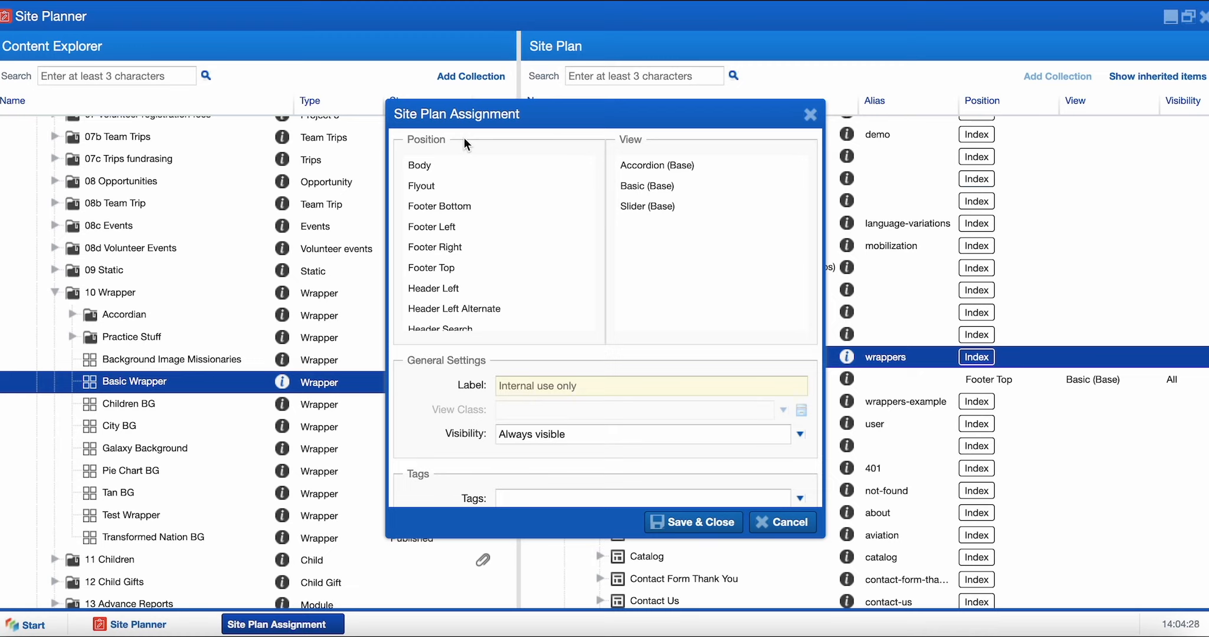
{"action": "left_click", "coordinate": [453, 166]}
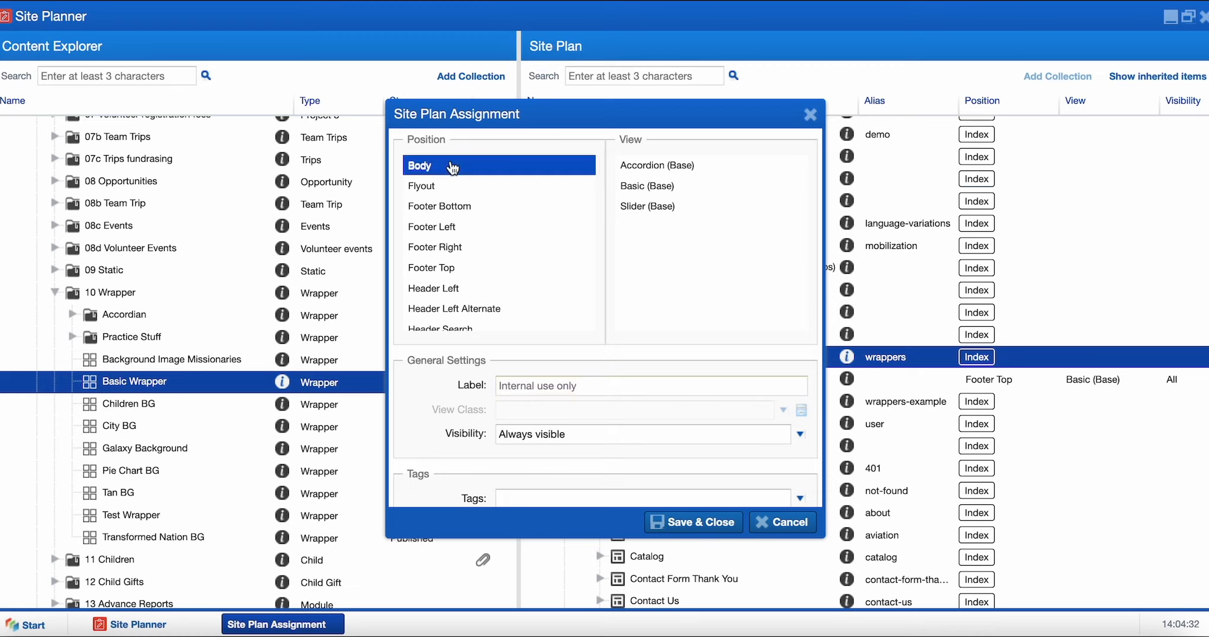
- Compare the Hero and Body positions for the Basic Wrapper's site plan assignment
{"action": "scroll", "coordinate": [452, 166], "scroll_direction": "down", "scroll_amount": 3}
{"action": "left_click", "coordinate": [463, 230]}
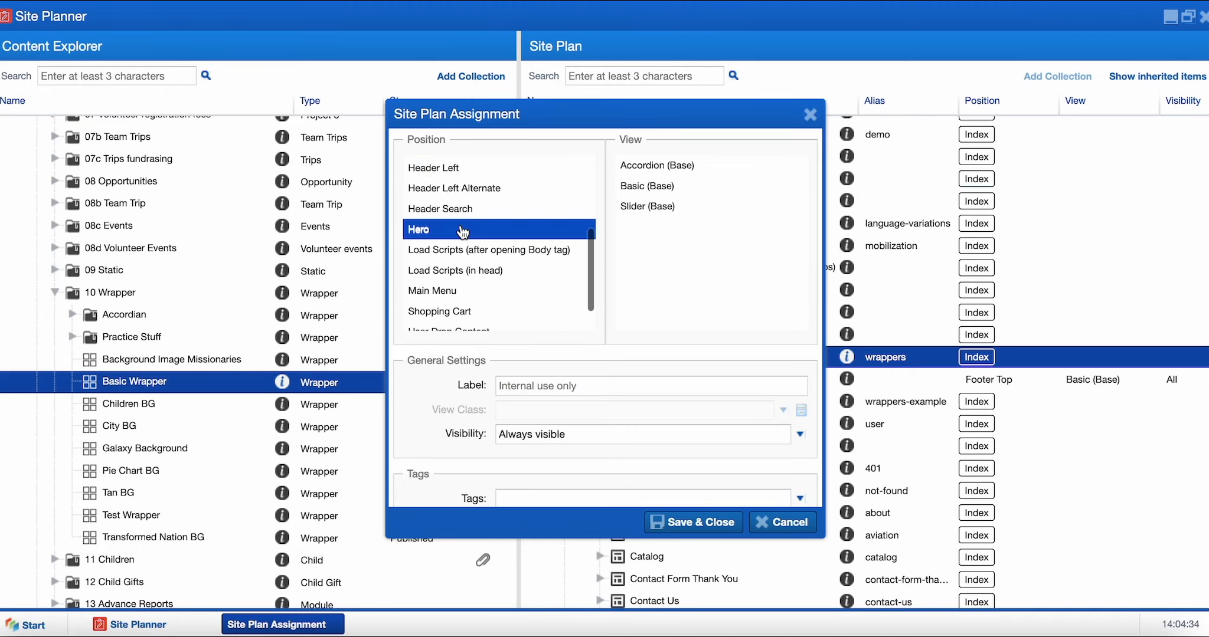
{"action": "scroll", "coordinate": [463, 230], "scroll_direction": "up", "scroll_amount": 3}
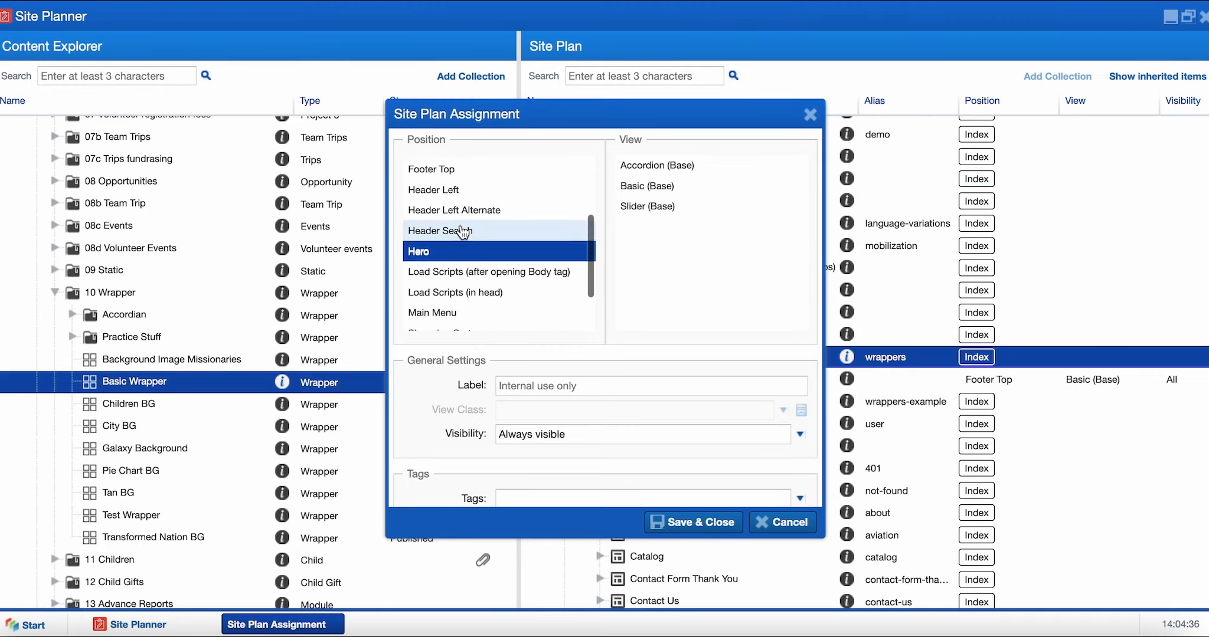
{"action": "left_click", "coordinate": [459, 171]}
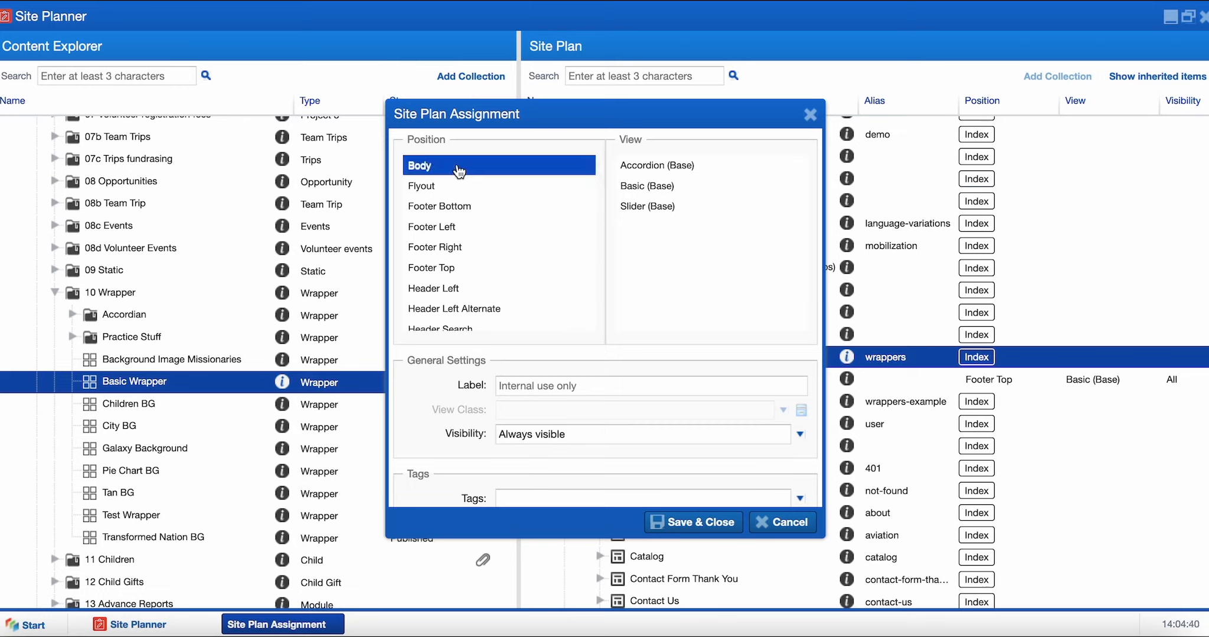
{"action": "scroll", "coordinate": [460, 174], "scroll_direction": "down", "scroll_amount": 3}
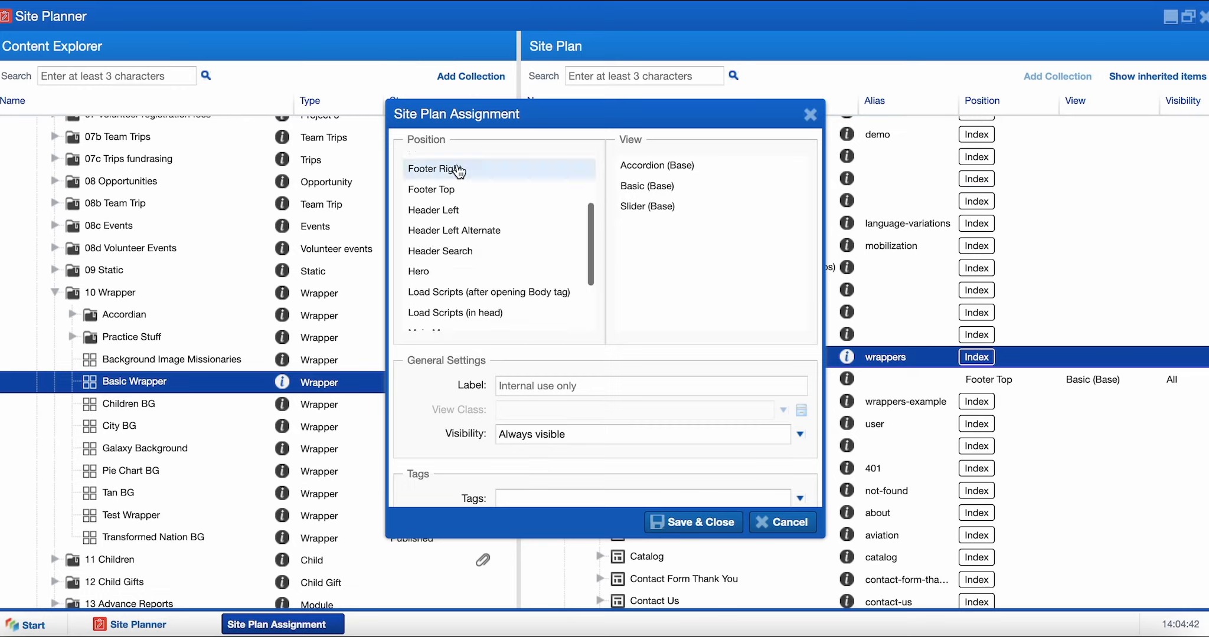
{"action": "left_click", "coordinate": [461, 230]}
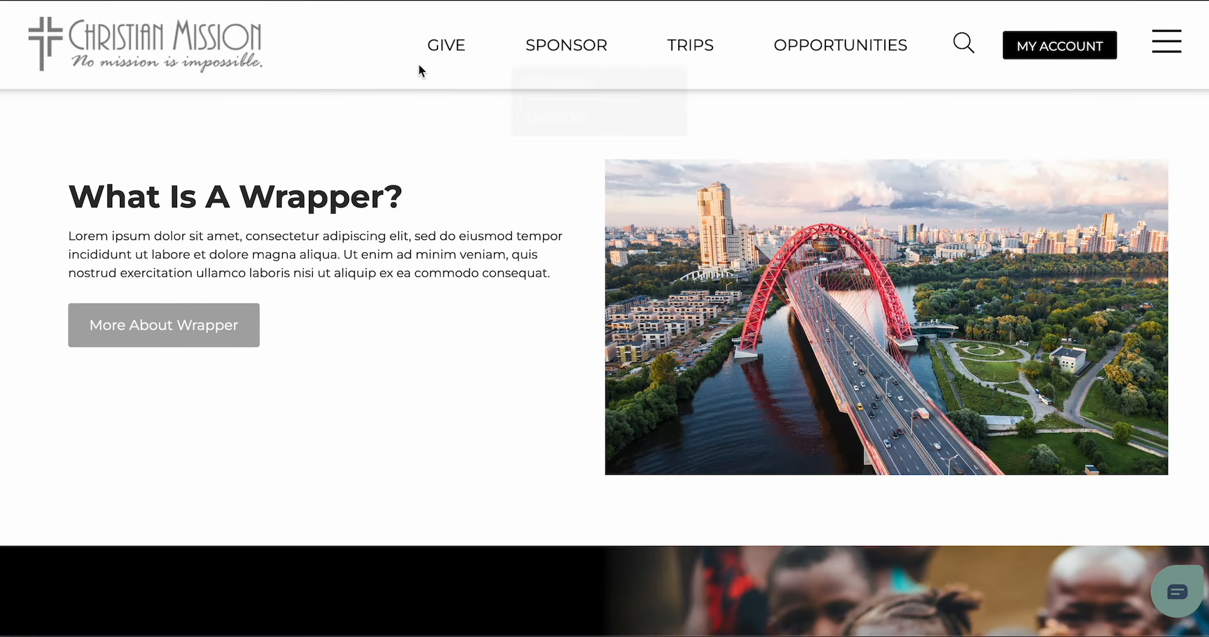
{"action": "scroll", "coordinate": [310, 131], "scroll_direction": "down", "scroll_amount": 1}
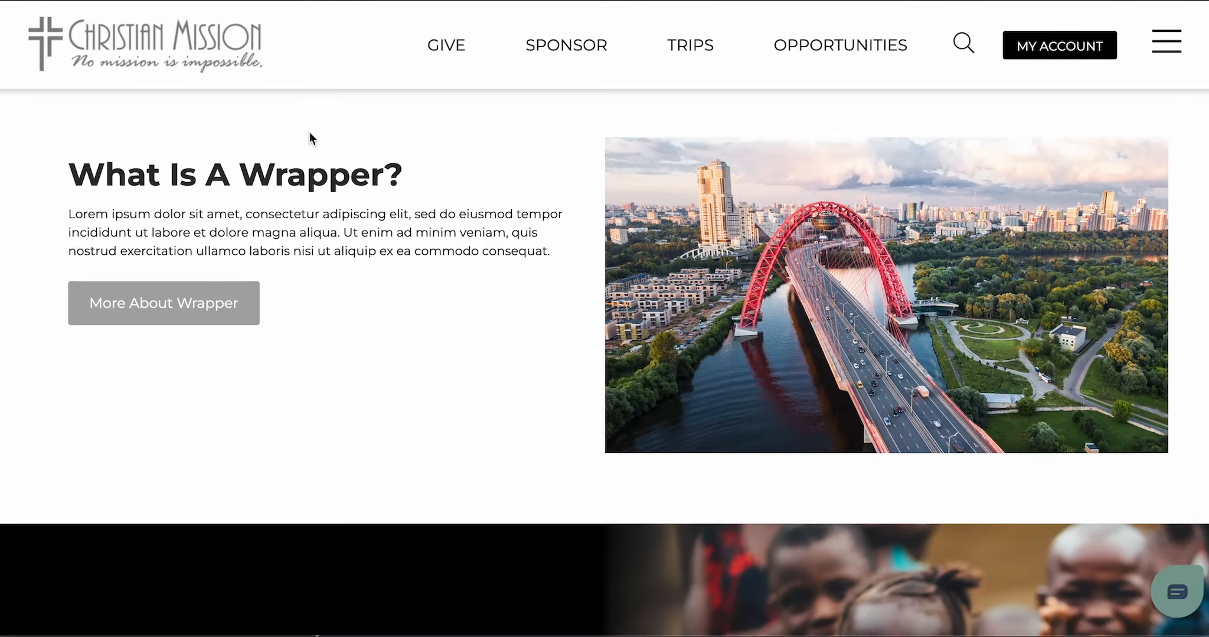
{"action": "scroll", "coordinate": [310, 131], "scroll_direction": "up", "scroll_amount": 1}
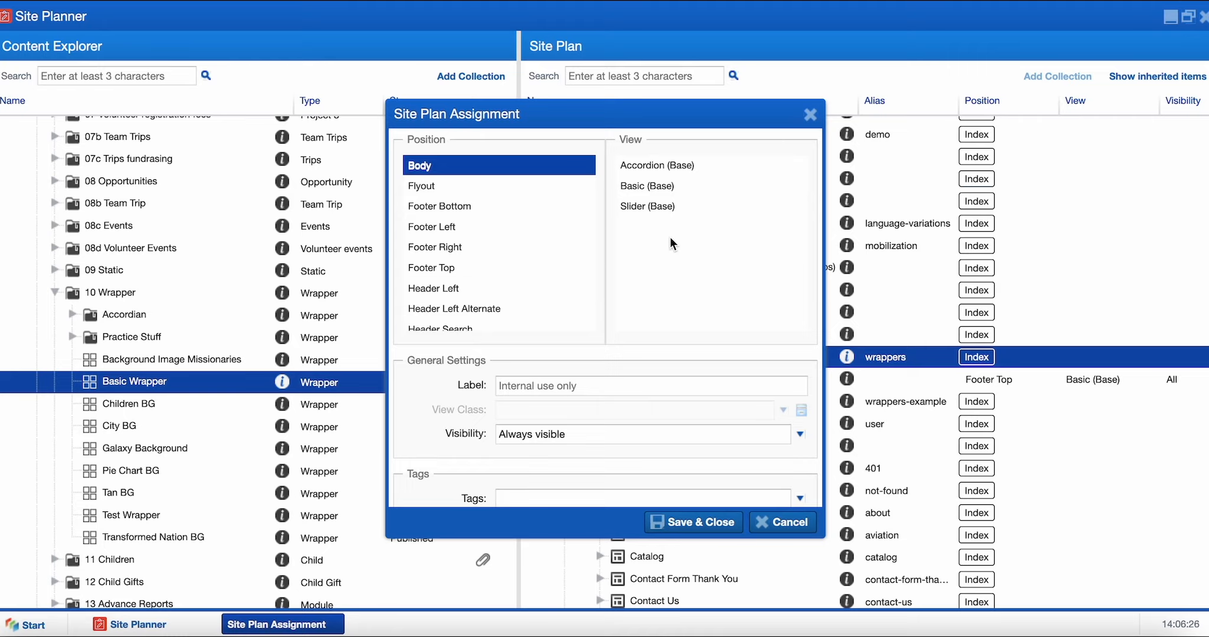
- Choose the Basic (Base) view for the Basic Wrapper and add the view classes Padding - Top, Padding - Bottom and Padding - Sides
{"action": "left_click", "coordinate": [674, 188]}
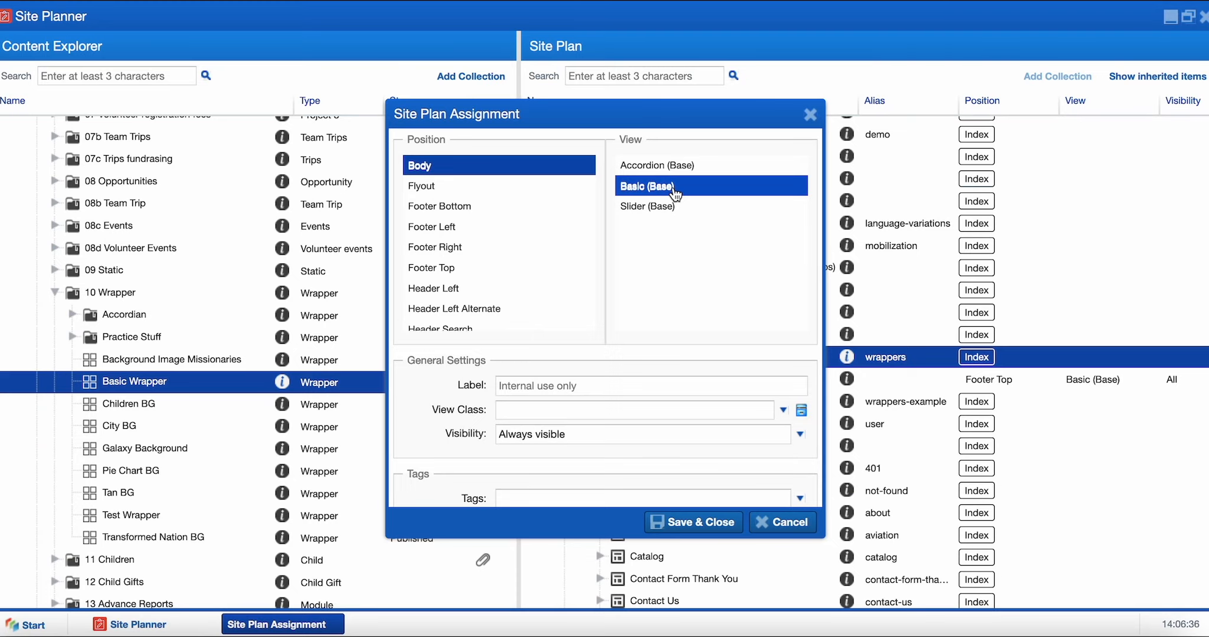
{"action": "scroll", "coordinate": [577, 377], "scroll_direction": "down", "scroll_amount": 1}
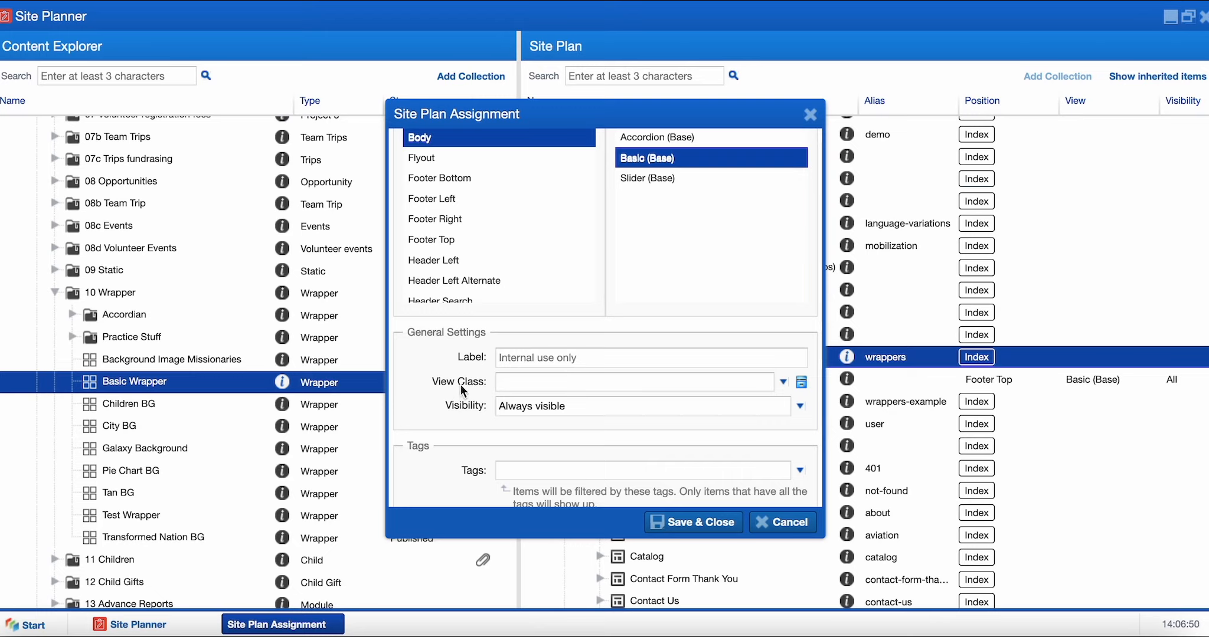
{"action": "left_click", "coordinate": [598, 385]}
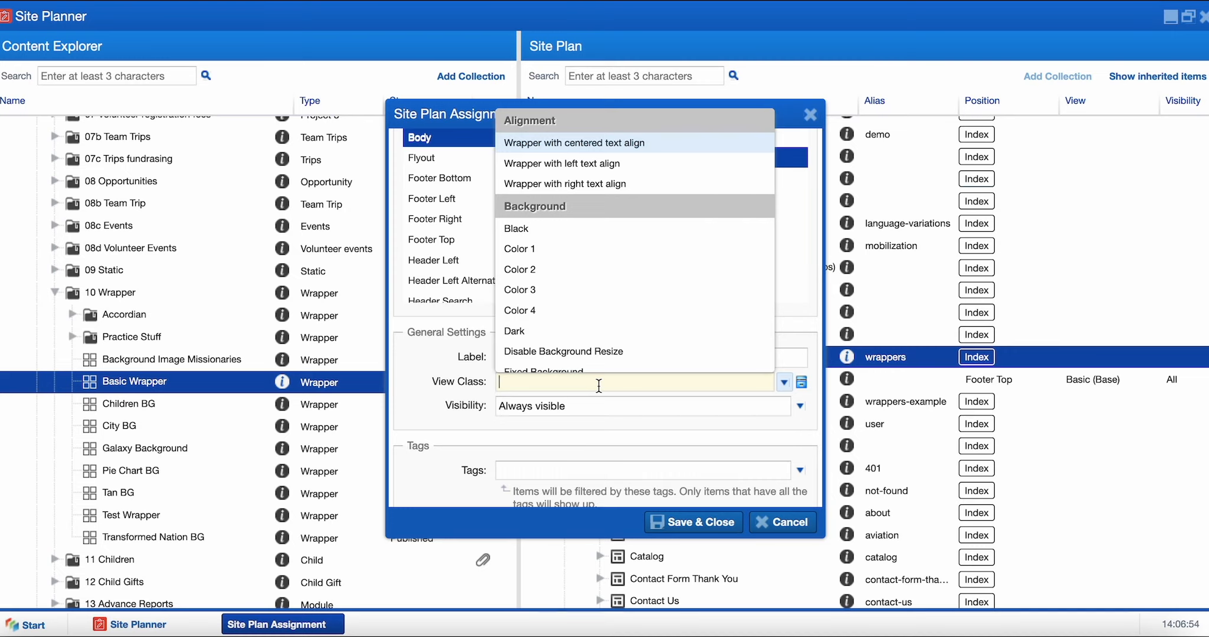
{"action": "scroll", "coordinate": [596, 327], "scroll_direction": "down", "scroll_amount": 3}
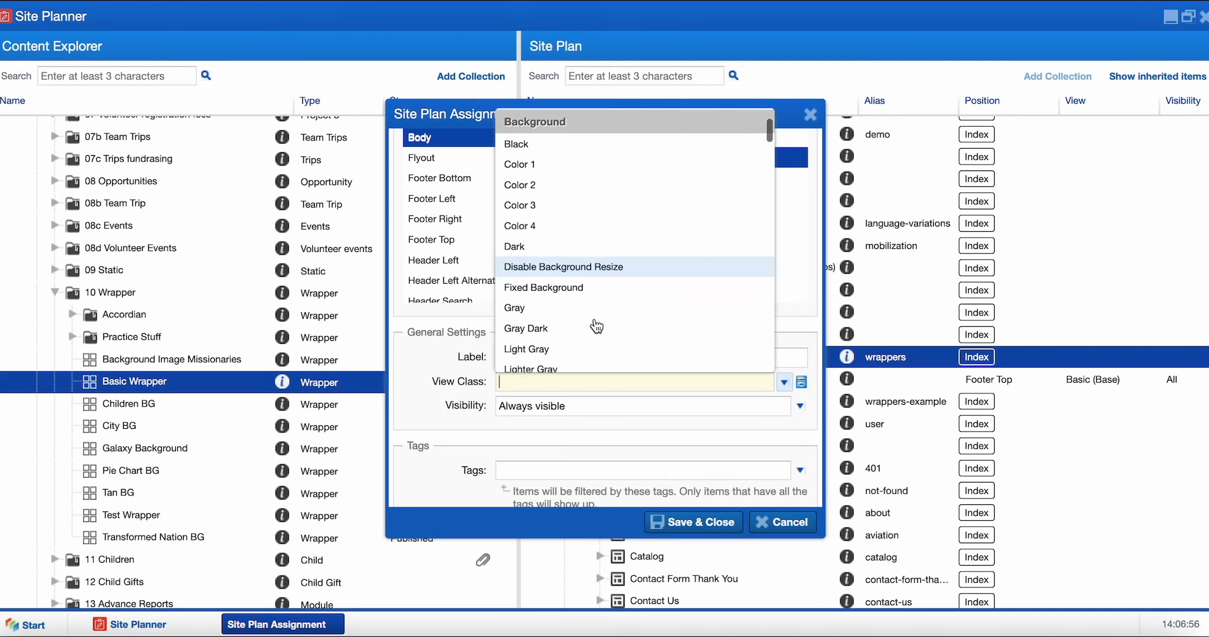
{"action": "scroll", "coordinate": [596, 326], "scroll_direction": "down", "scroll_amount": 5}
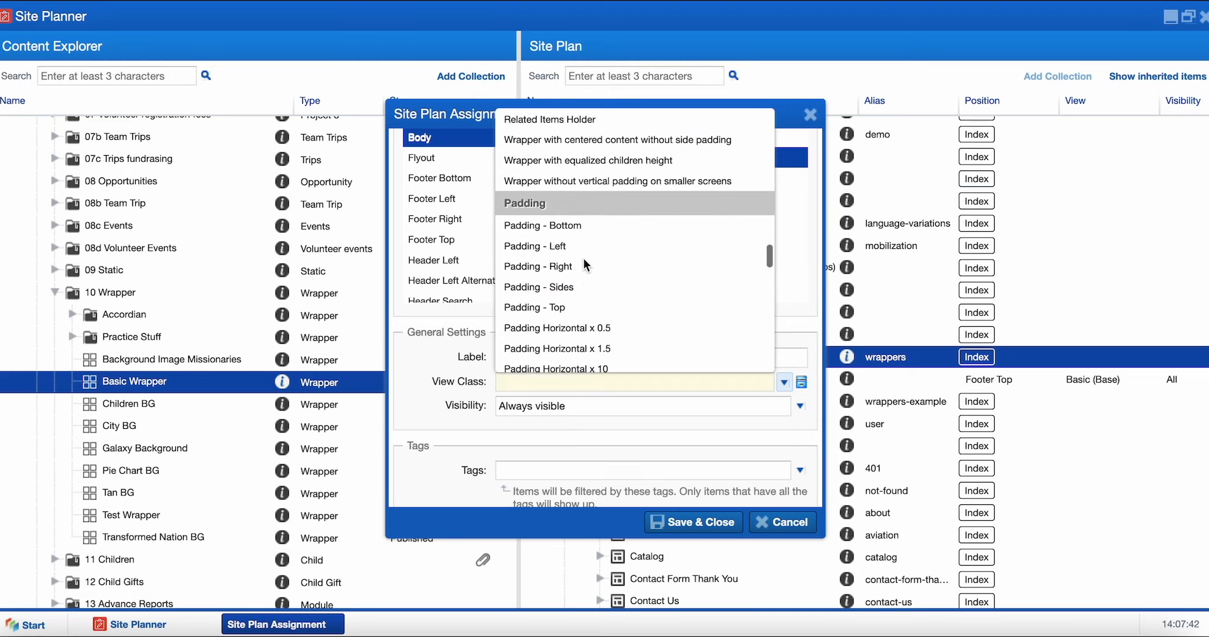
{"action": "scroll", "coordinate": [584, 258], "scroll_direction": "down", "scroll_amount": 3}
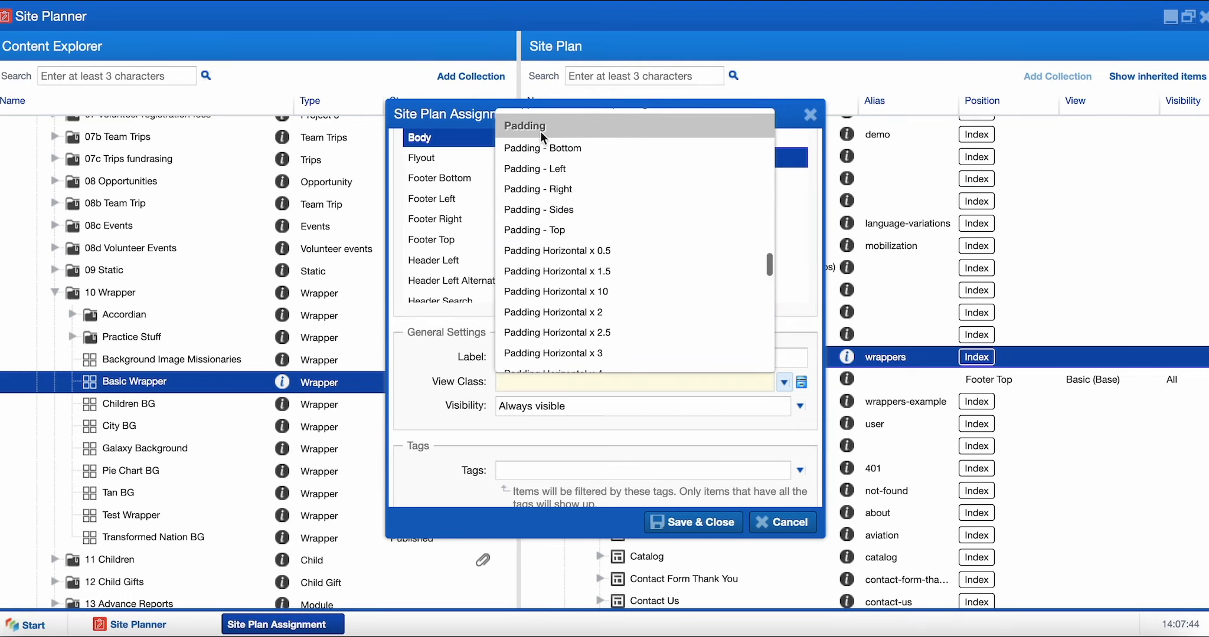
{"action": "left_click", "coordinate": [568, 230]}
{"action": "left_click", "coordinate": [576, 148]}
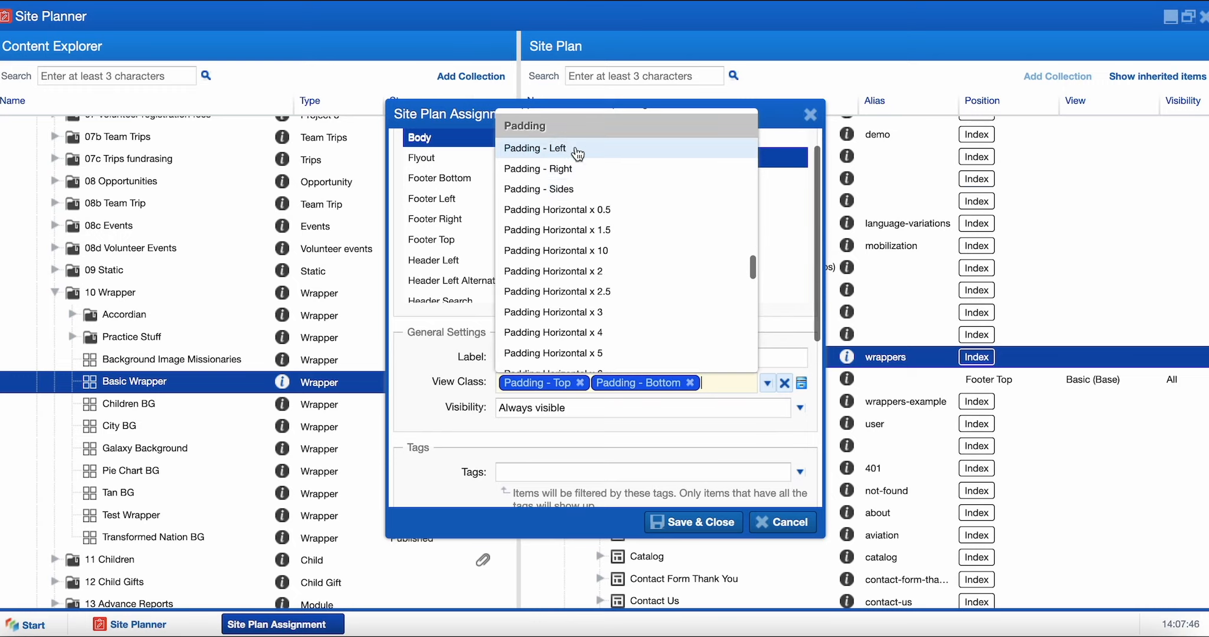
{"action": "left_click", "coordinate": [578, 190]}
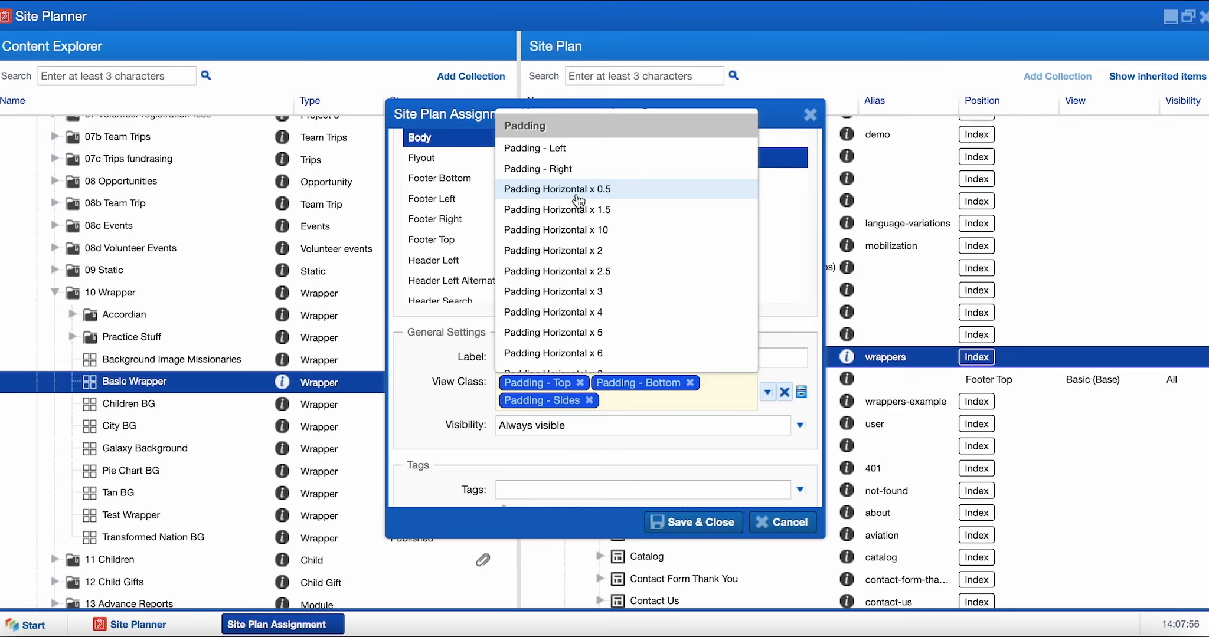
- Add the Padding Horizontal x 6 and Padding Vertical x 4 view classes to the wrapper assignment
{"action": "scroll", "coordinate": [579, 202], "scroll_direction": "down", "scroll_amount": 1}
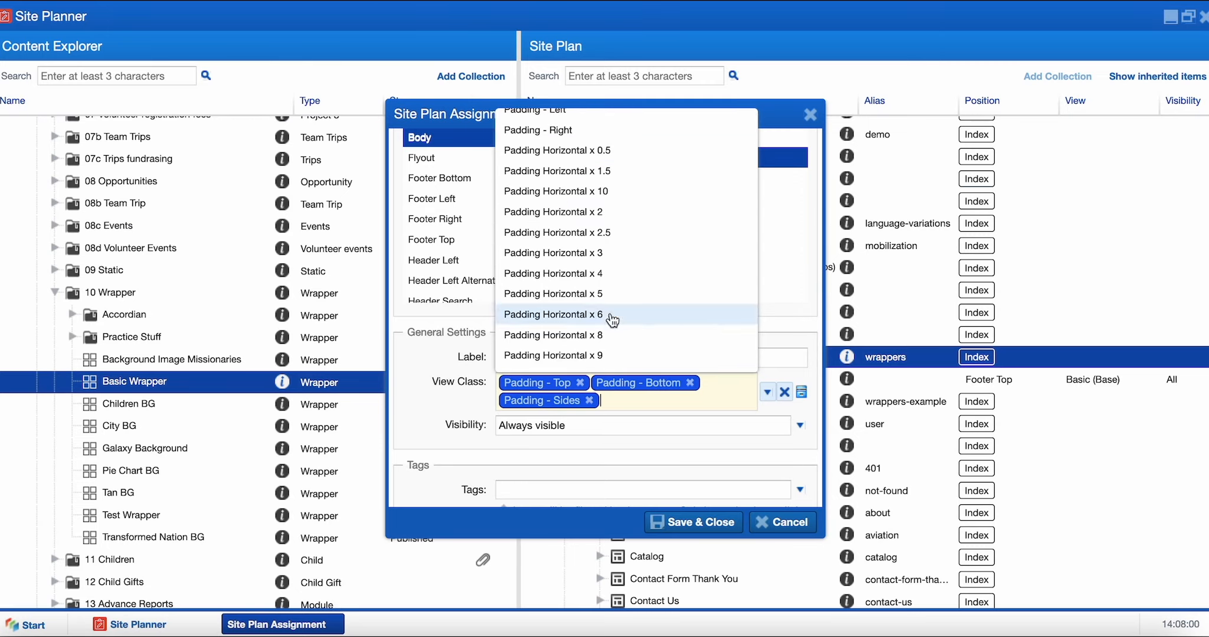
{"action": "scroll", "coordinate": [611, 315], "scroll_direction": "down", "scroll_amount": 4}
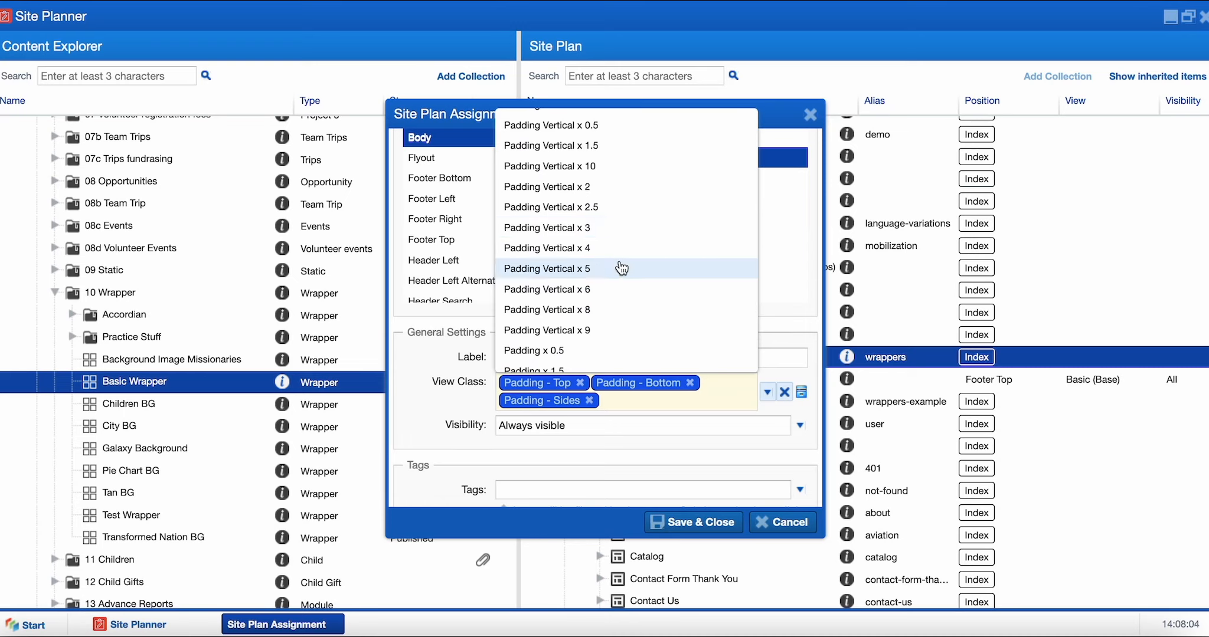
{"action": "scroll", "coordinate": [620, 267], "scroll_direction": "up", "scroll_amount": 4}
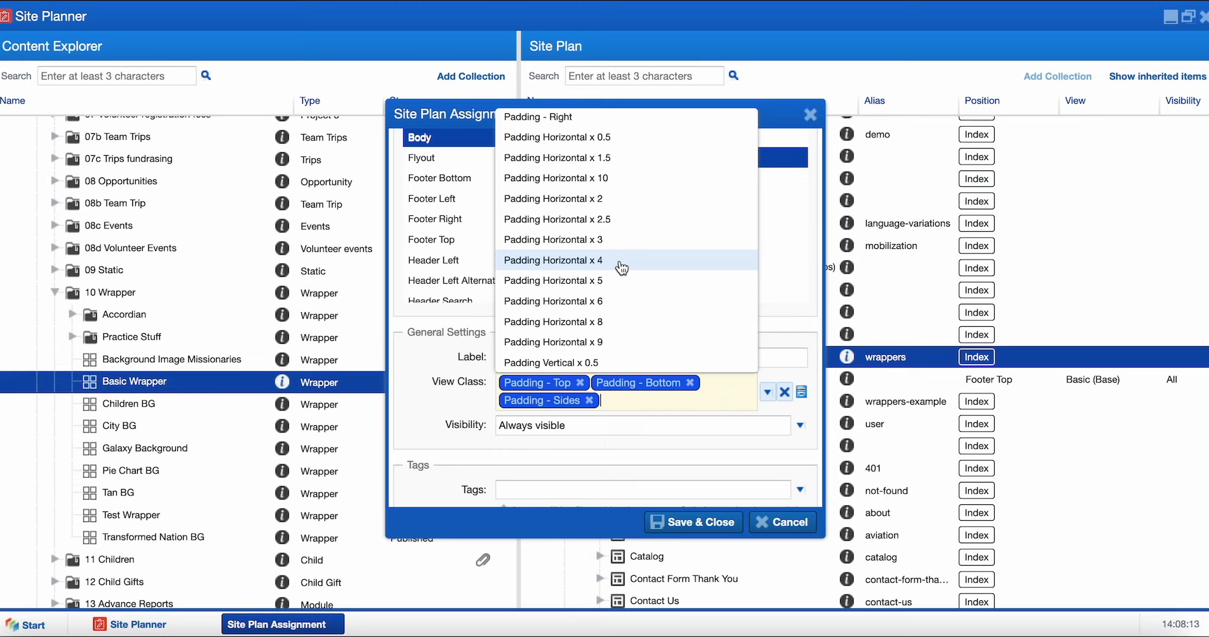
{"action": "left_click", "coordinate": [622, 302]}
{"action": "scroll", "coordinate": [623, 307], "scroll_direction": "down", "scroll_amount": 3}
{"action": "scroll", "coordinate": [623, 307], "scroll_direction": "down", "scroll_amount": 3}
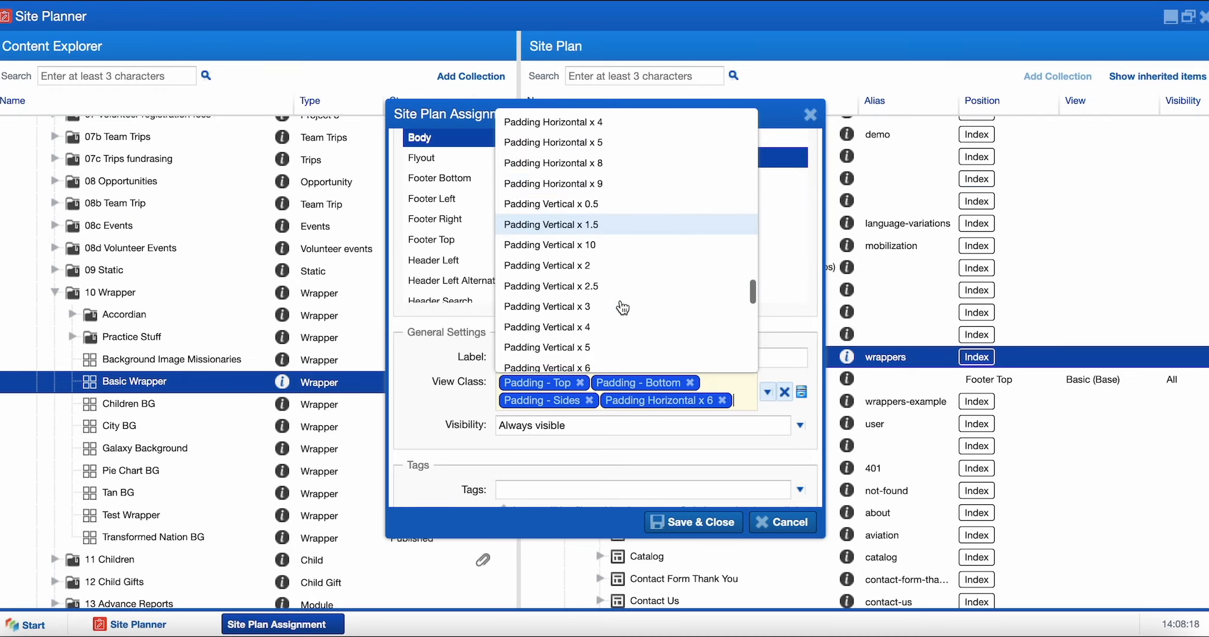
{"action": "left_click", "coordinate": [616, 270]}
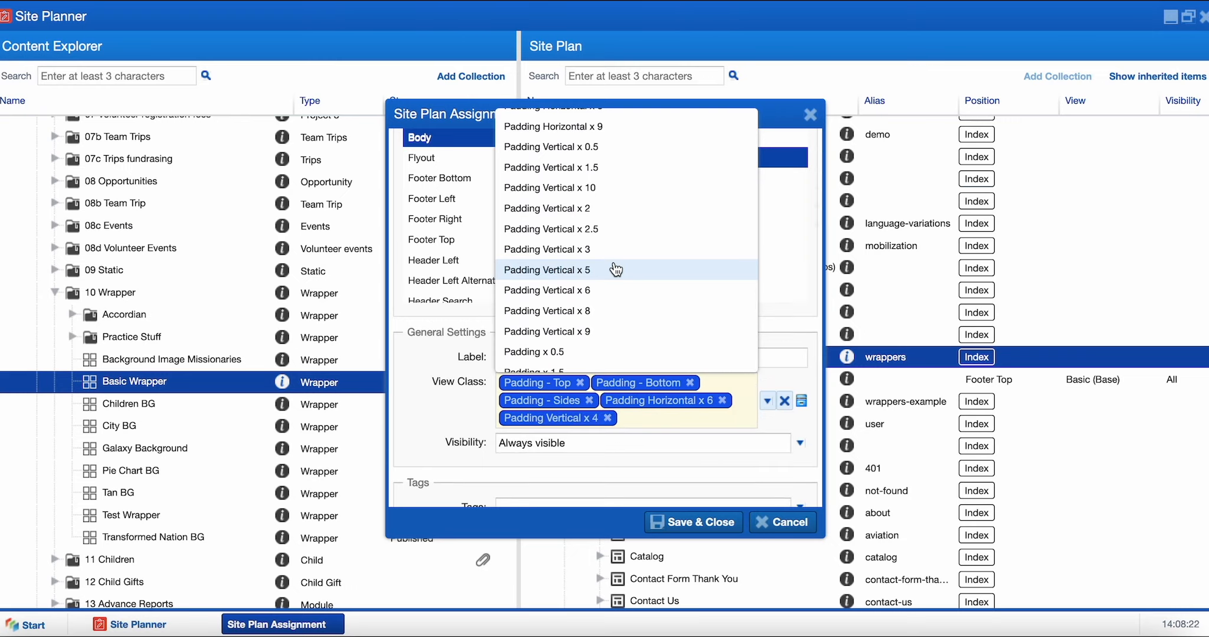
- Label the wrapper assignment "General Padding" and save it
{"action": "left_click", "coordinate": [616, 362]}
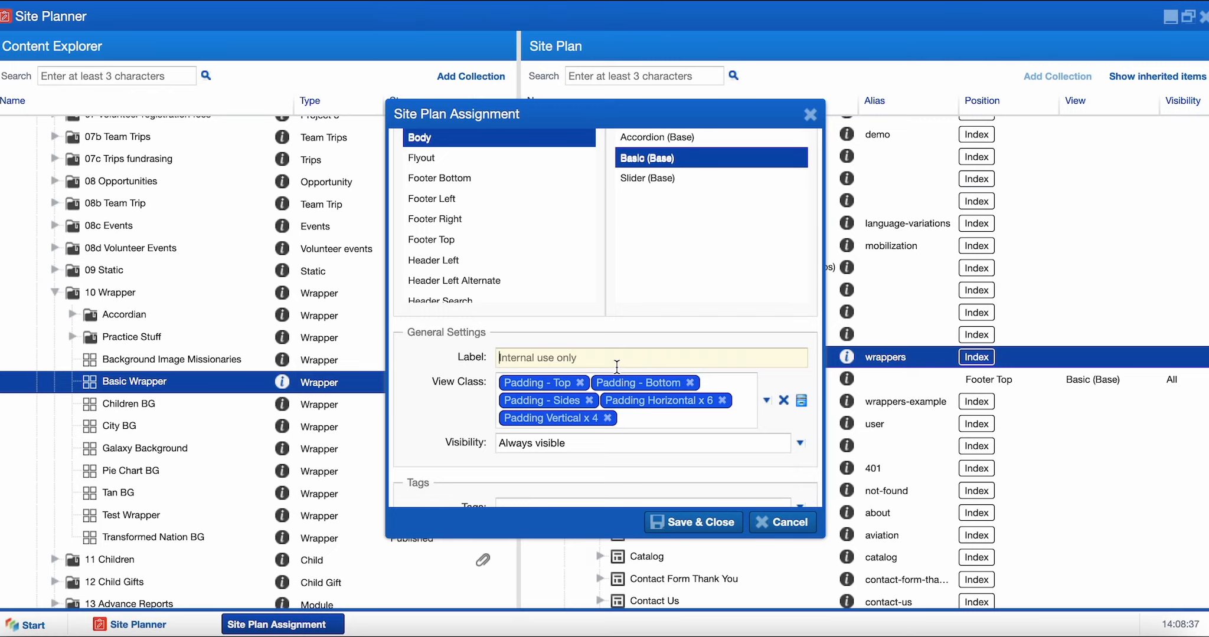
{"action": "type", "text": "General Padding"}
{"action": "scroll", "coordinate": [675, 474], "scroll_direction": "down", "scroll_amount": 1}
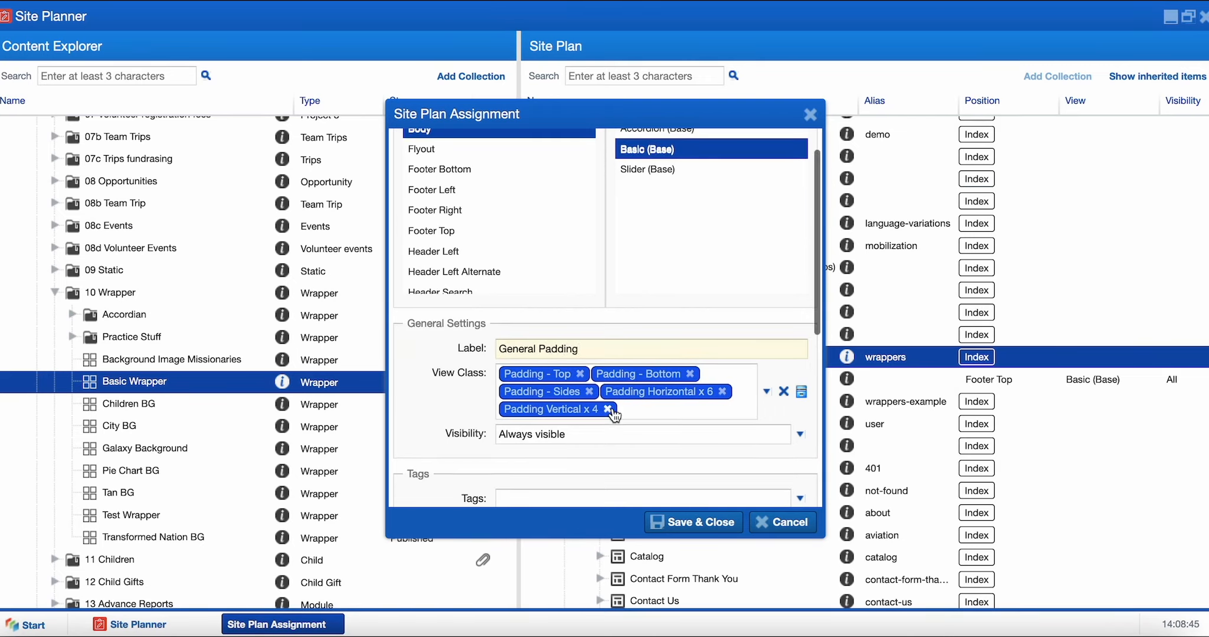
{"action": "left_click", "coordinate": [698, 522]}
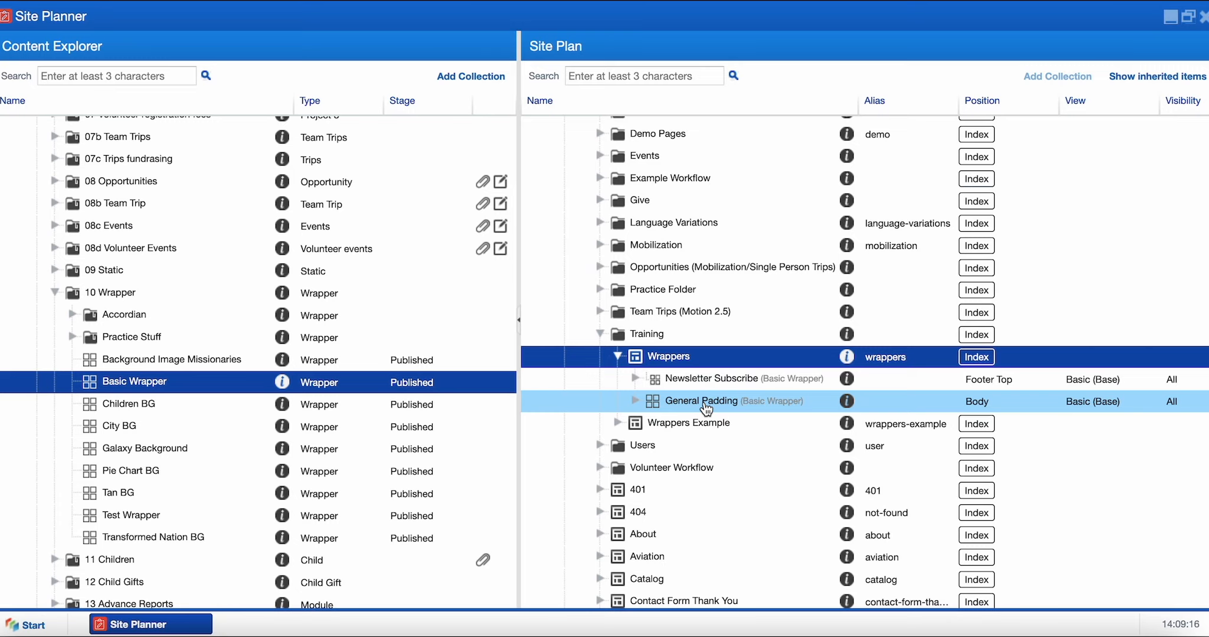
- Assign the What Is A Wrapper? item from the 09 Static Training folder to the General Padding wrapper with the Basic (Base) view
{"action": "left_click", "coordinate": [54, 270]}
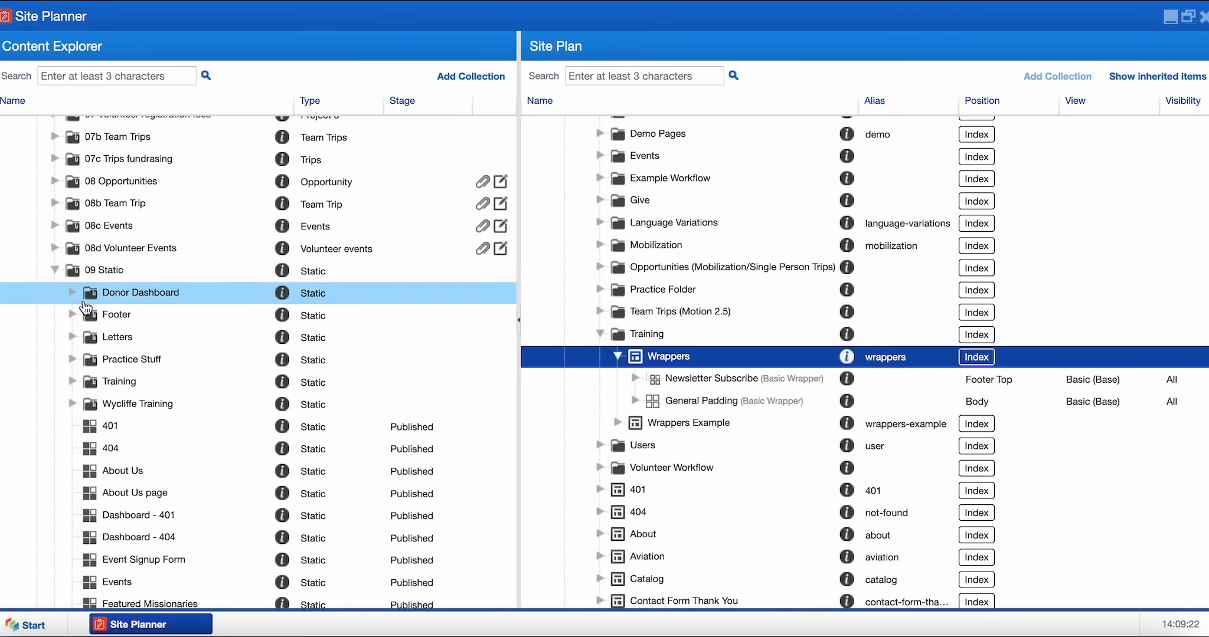
{"action": "left_click", "coordinate": [73, 383]}
{"action": "scroll", "coordinate": [127, 366], "scroll_direction": "down", "scroll_amount": 2}
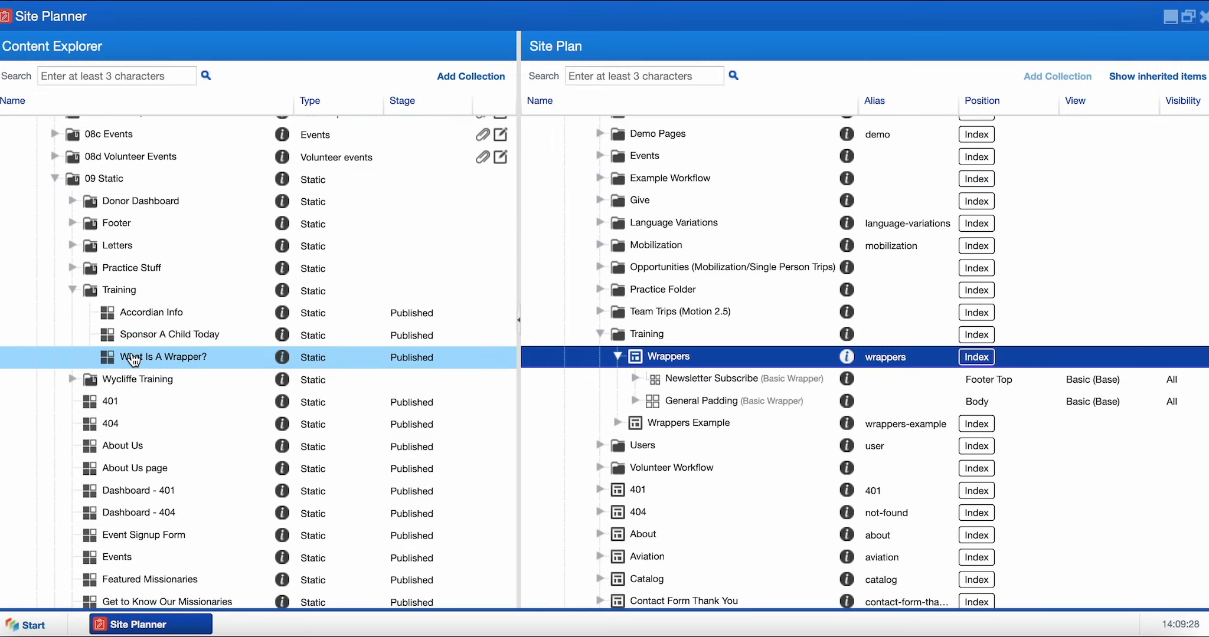
{"action": "left_click_drag", "start_coordinate": [133, 360], "coordinate": [681, 407]}
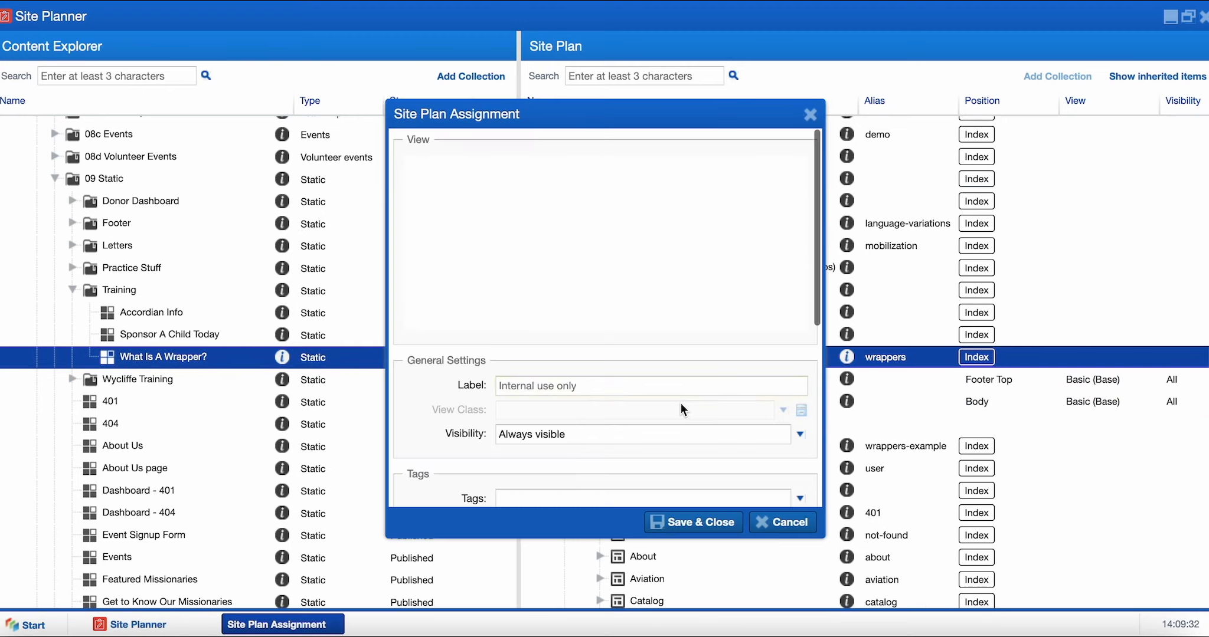
{"action": "left_click", "coordinate": [581, 186]}
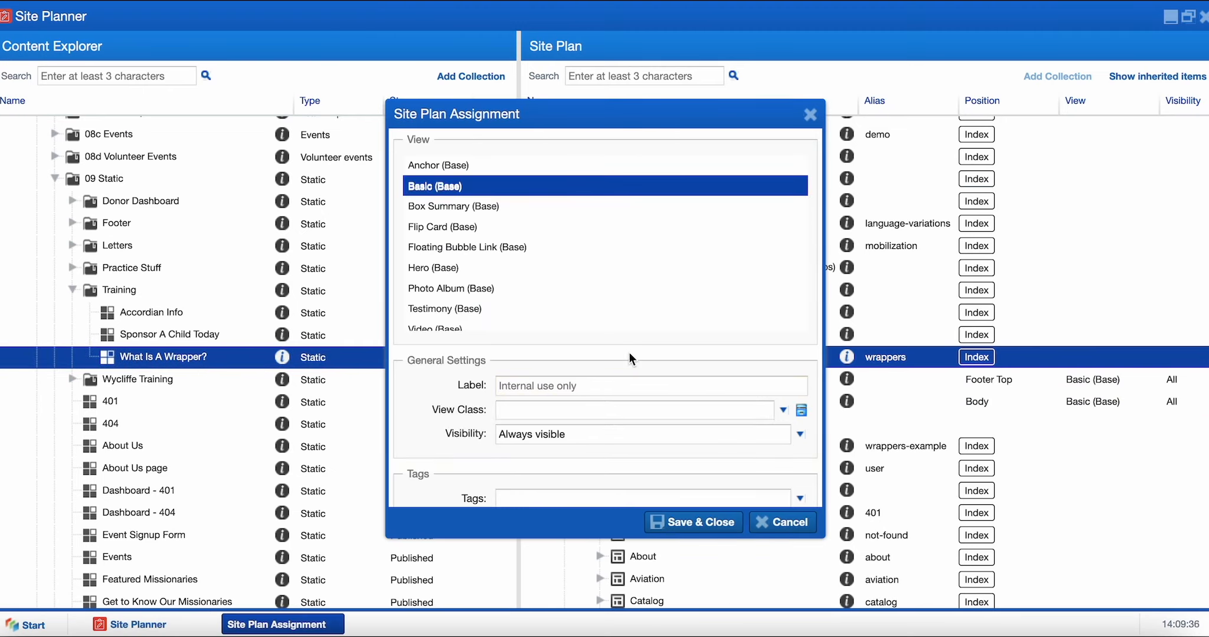
- Give the What Is A Wrapper? assignment the Right image style and H2 title view classes, and save it
{"action": "left_click", "coordinate": [645, 409]}
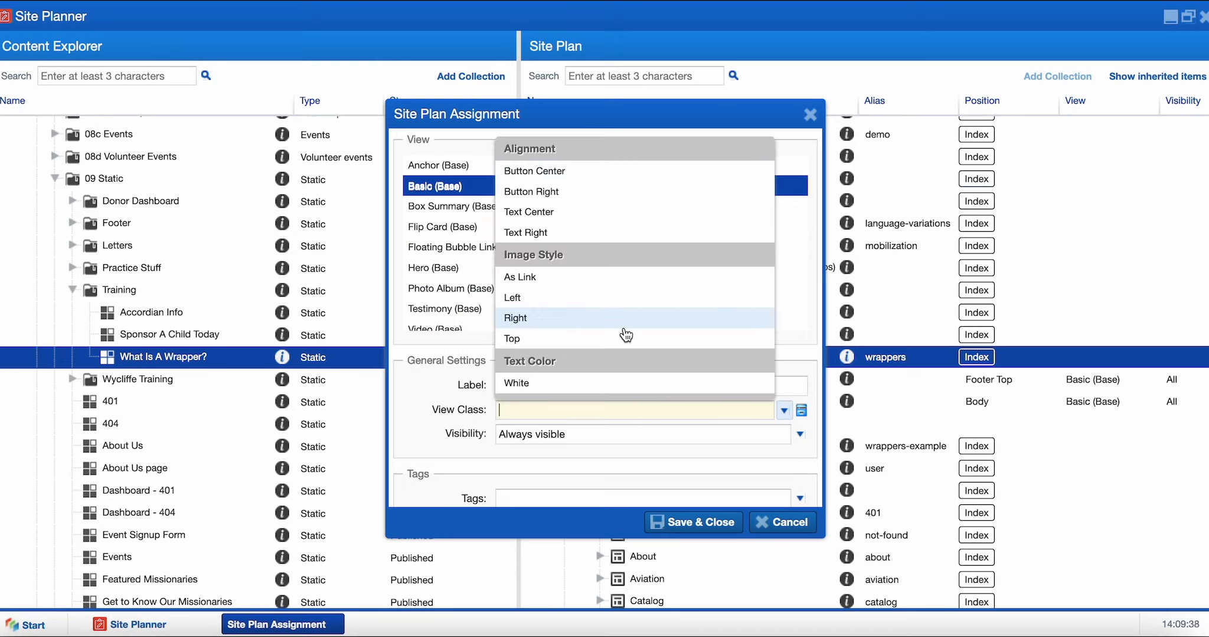
{"action": "scroll", "coordinate": [623, 332], "scroll_direction": "down", "scroll_amount": 1}
{"action": "left_click", "coordinate": [537, 267]}
{"action": "scroll", "coordinate": [614, 264], "scroll_direction": "down", "scroll_amount": 2}
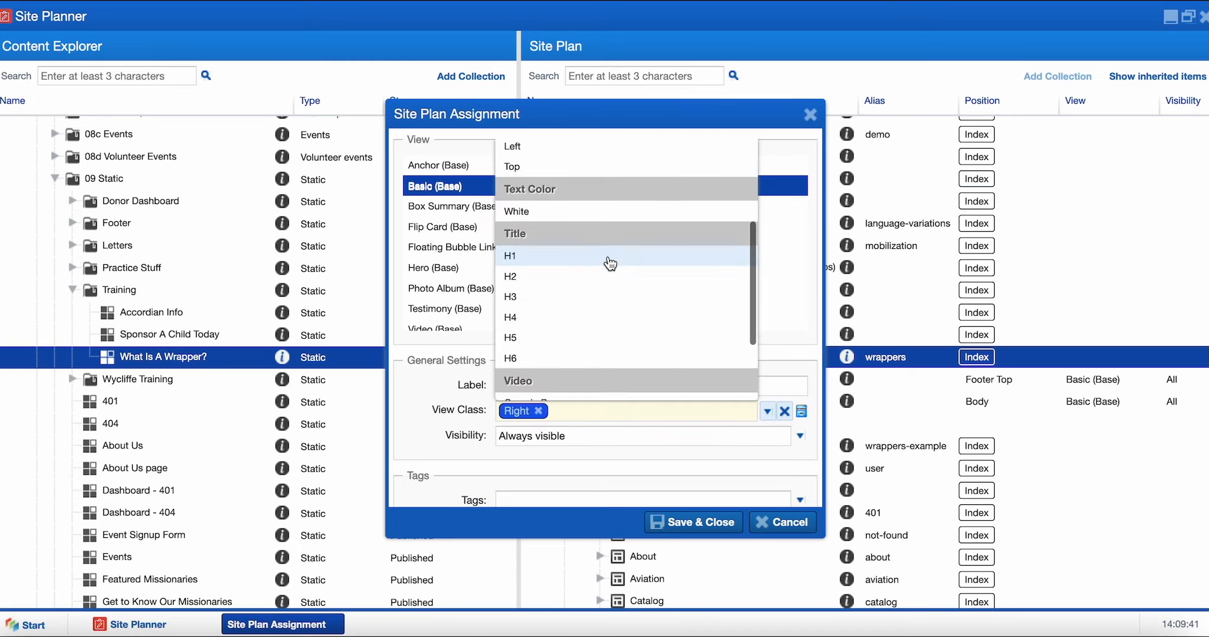
{"action": "left_click", "coordinate": [612, 277]}
{"action": "scroll", "coordinate": [612, 281], "scroll_direction": "up", "scroll_amount": 2}
{"action": "scroll", "coordinate": [612, 282], "scroll_direction": "up", "scroll_amount": 2}
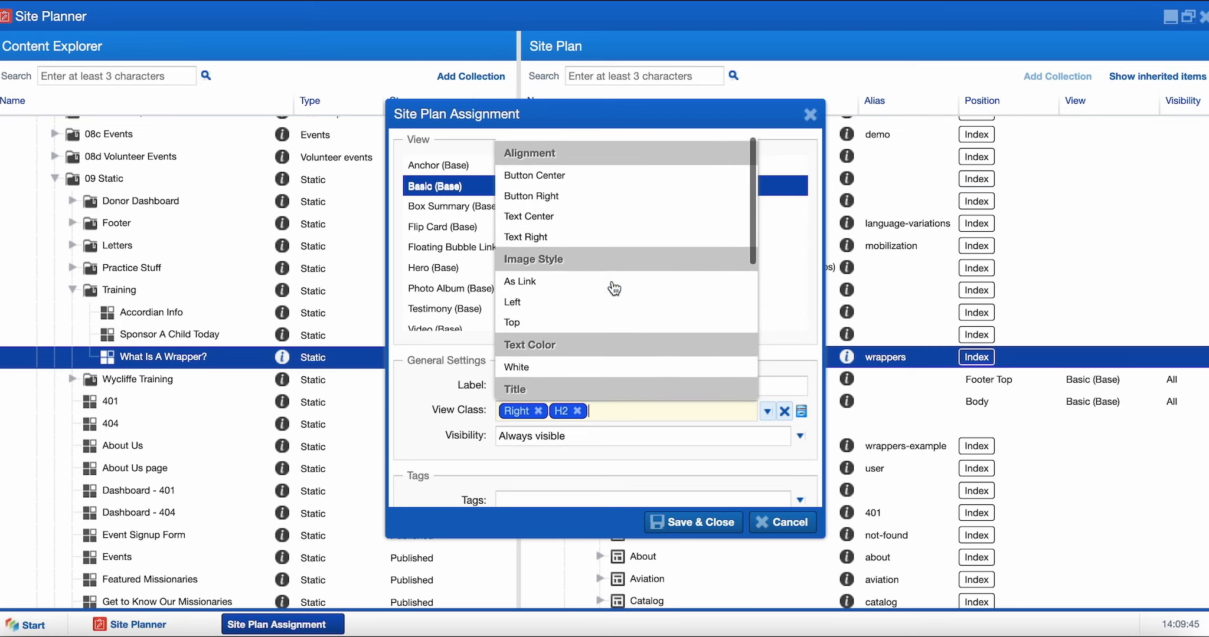
{"action": "left_click", "coordinate": [704, 523]}
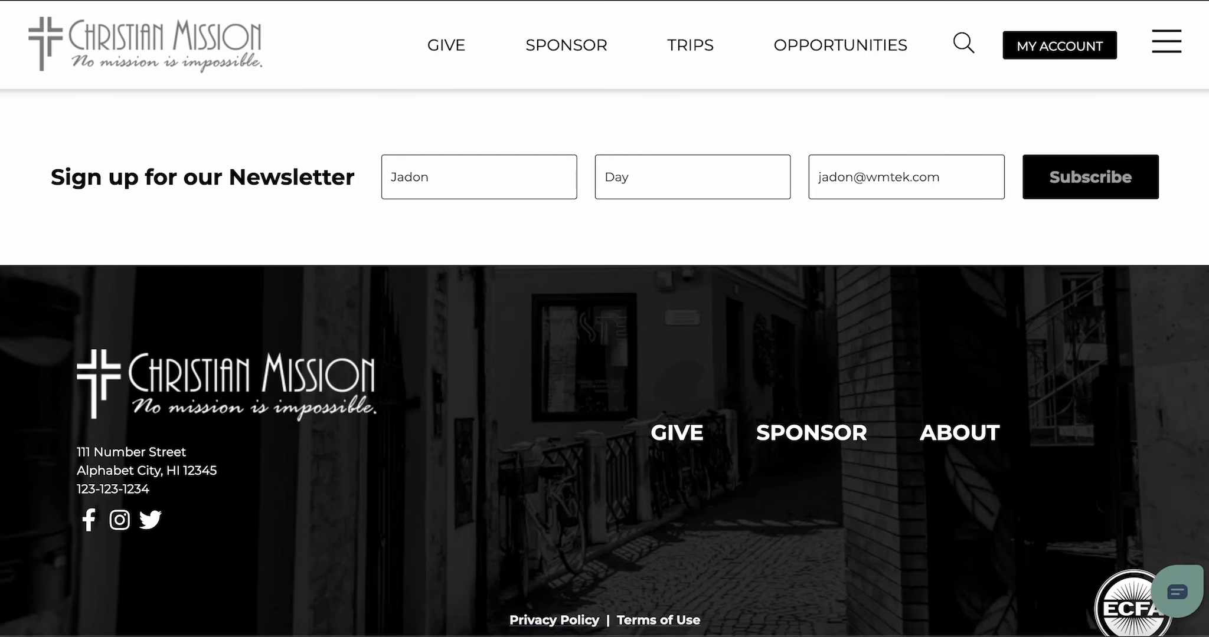
- Examine the What Is A Wrapper? and Sponsor A Child Today sections on the Christian Mission page
{"action": "scroll", "coordinate": [605, 354], "scroll_direction": "up", "scroll_amount": 5}
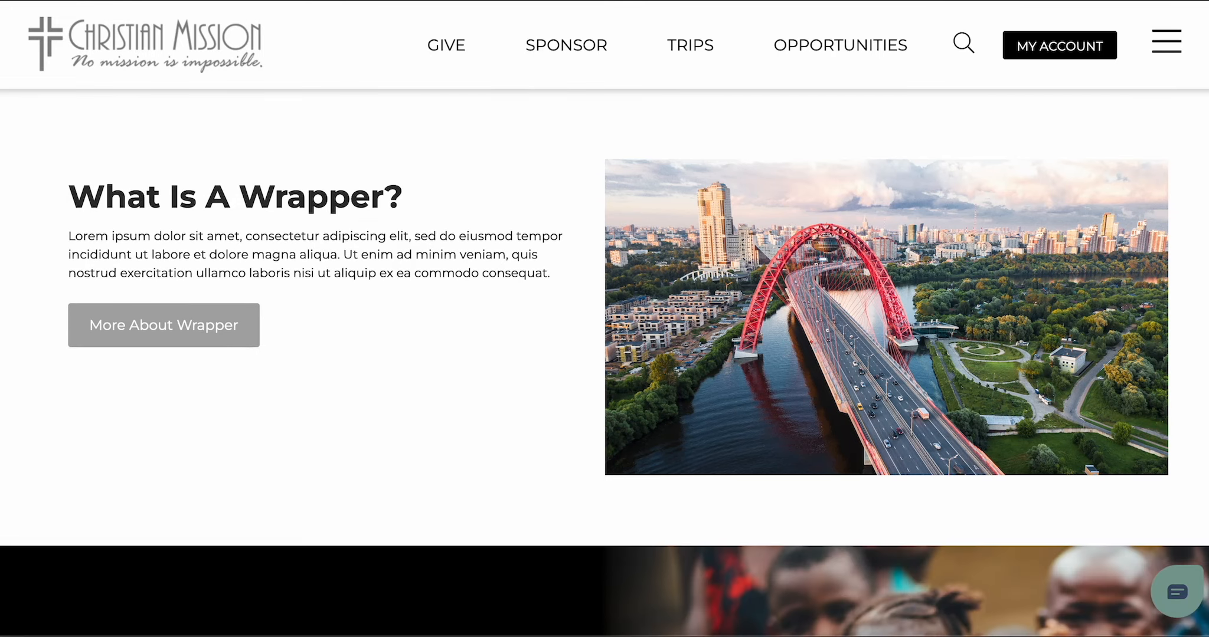
{"action": "scroll", "coordinate": [483, 334], "scroll_direction": "down", "scroll_amount": 4}
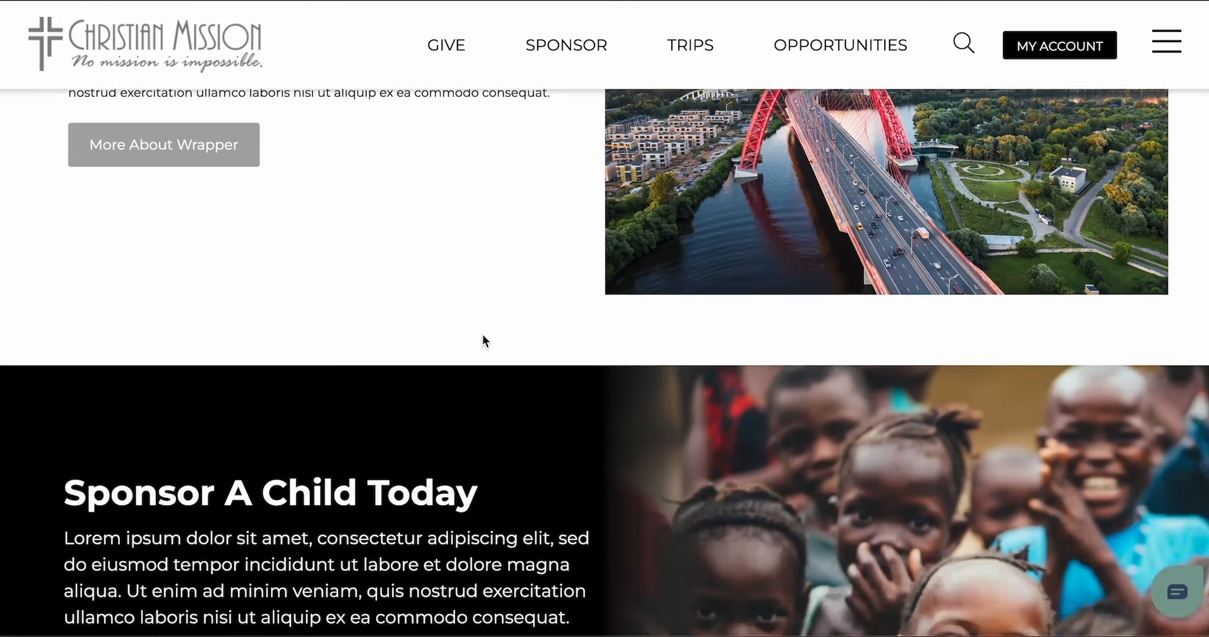
{"action": "scroll", "coordinate": [483, 334], "scroll_direction": "down", "scroll_amount": 1}
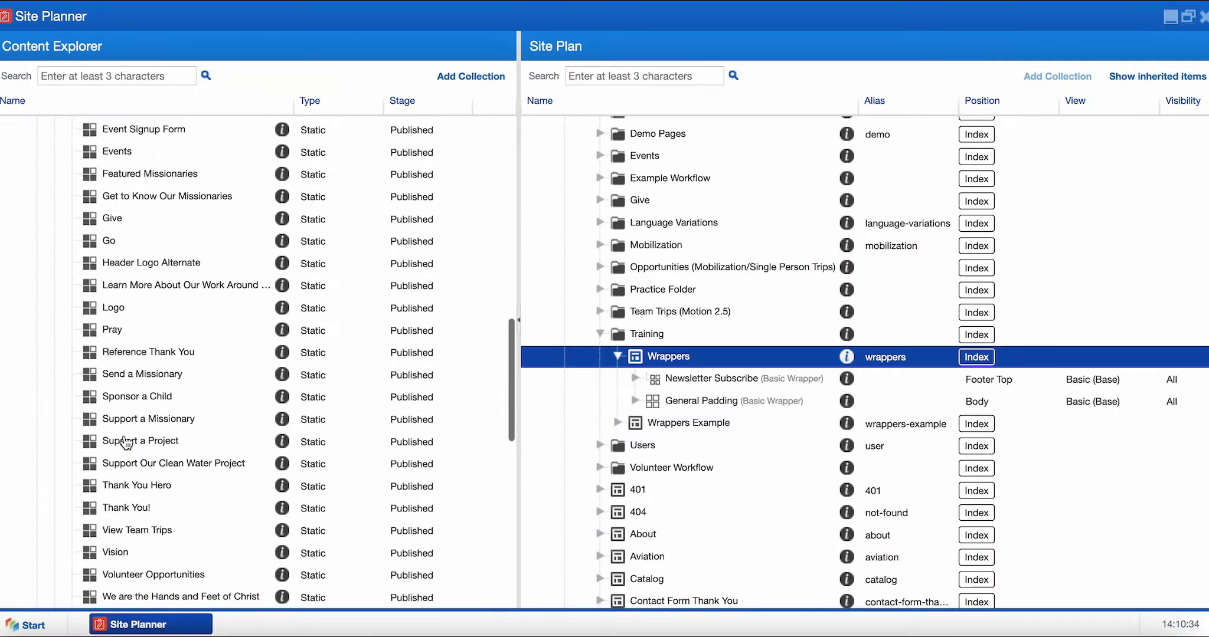
- Start a new wrapper item in the 10 Wrapper folder of the Content Explorer
{"action": "scroll", "coordinate": [125, 443], "scroll_direction": "down", "scroll_amount": 10}
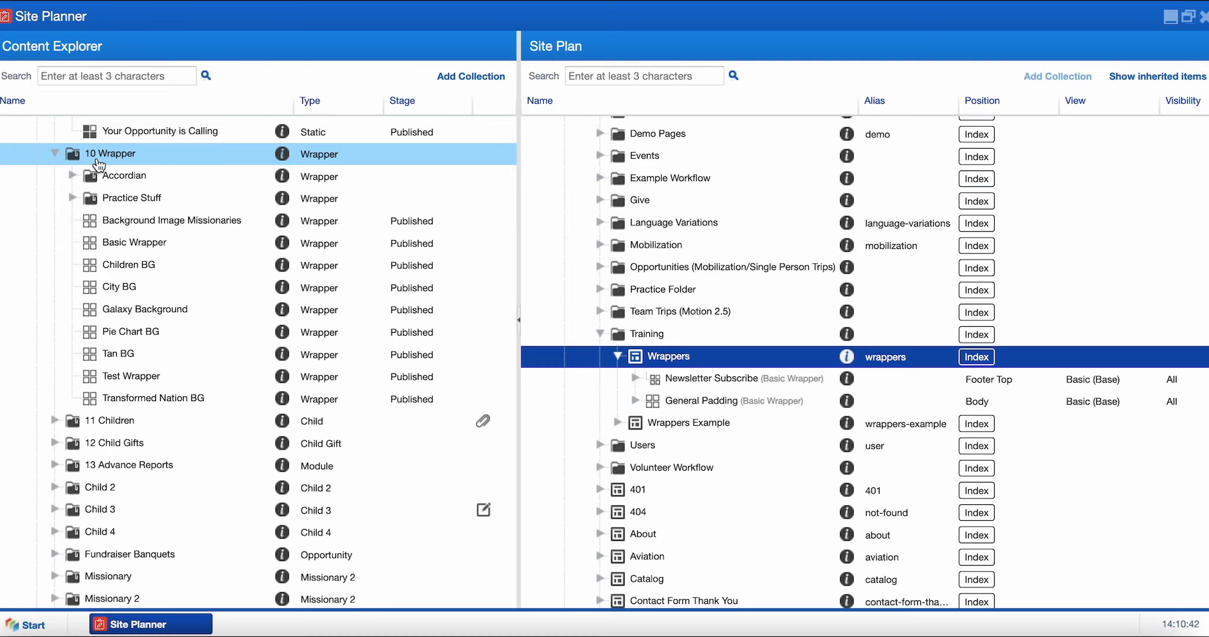
{"action": "right_click", "coordinate": [98, 163]}
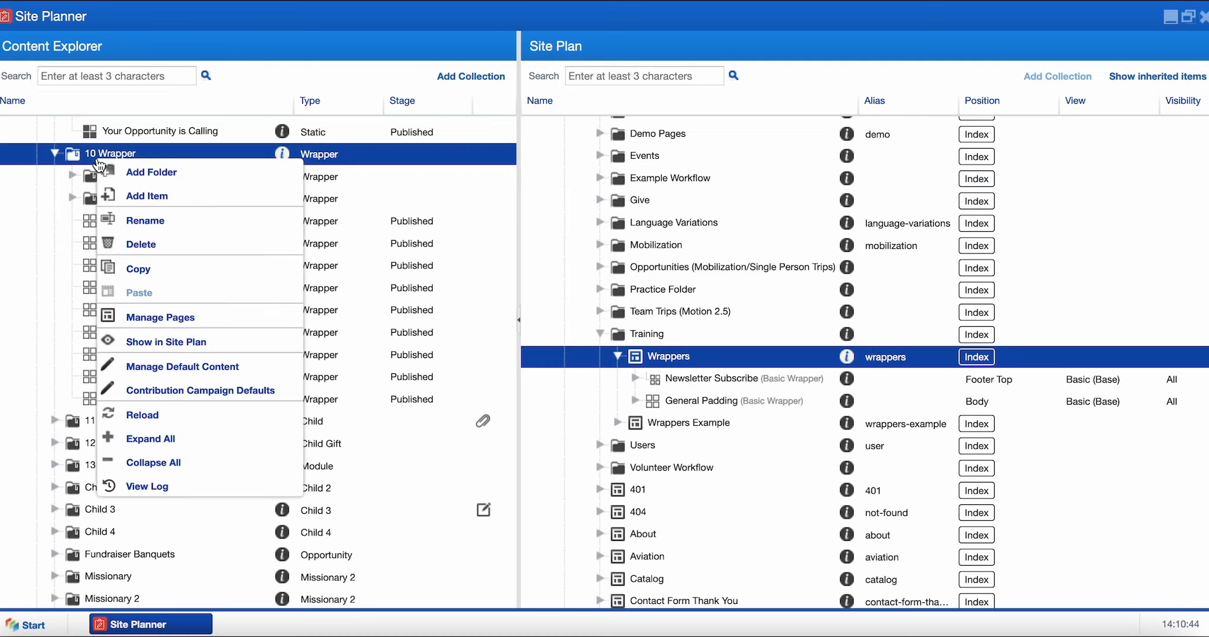
{"action": "left_click", "coordinate": [127, 198]}
{"action": "left_click", "coordinate": [282, 87]}
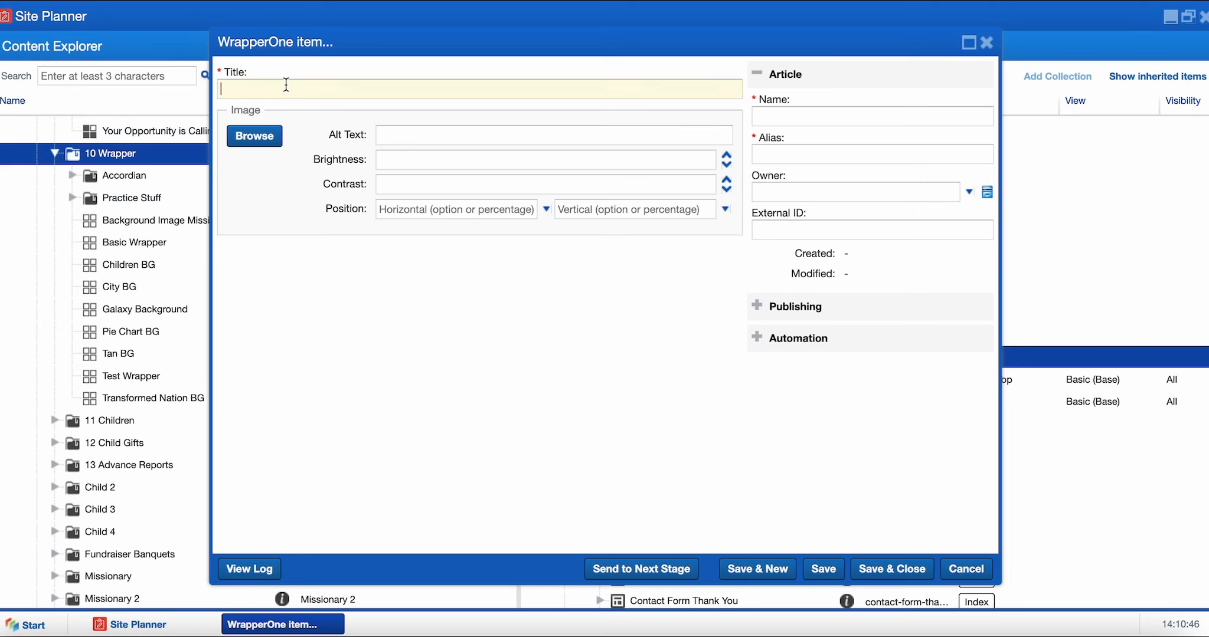
- Look through the image files available for the new wrapper in the File Manager and close it without choosing one
{"action": "left_click", "coordinate": [254, 141]}
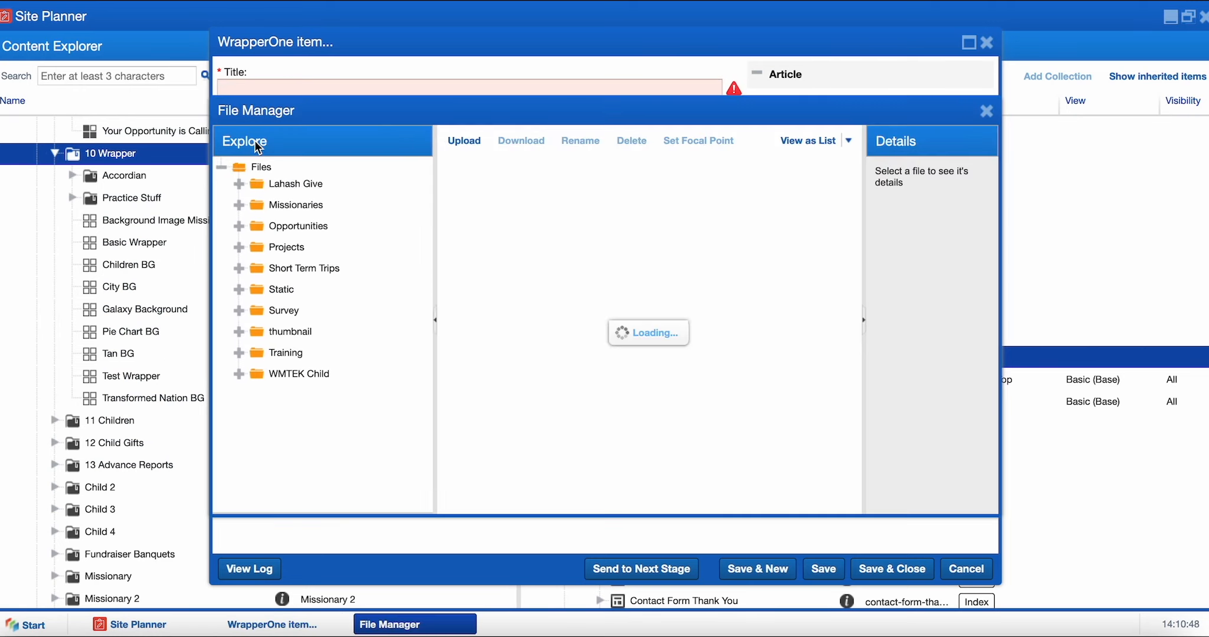
{"action": "scroll", "coordinate": [540, 277], "scroll_direction": "down", "scroll_amount": 3}
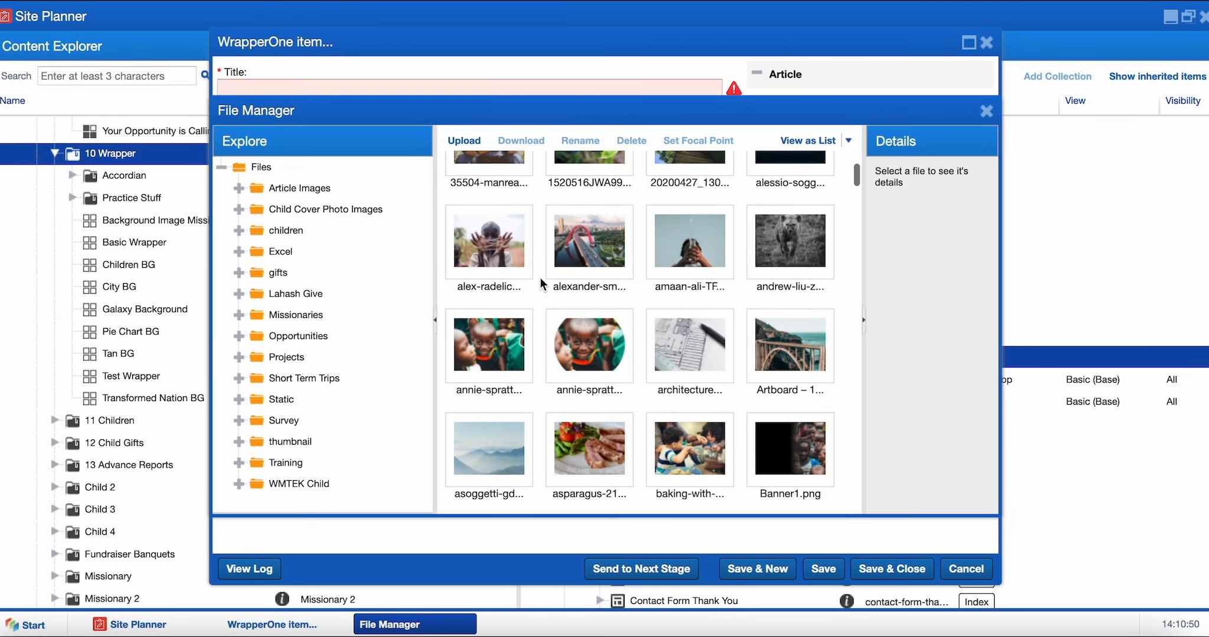
{"action": "left_click", "coordinate": [986, 111]}
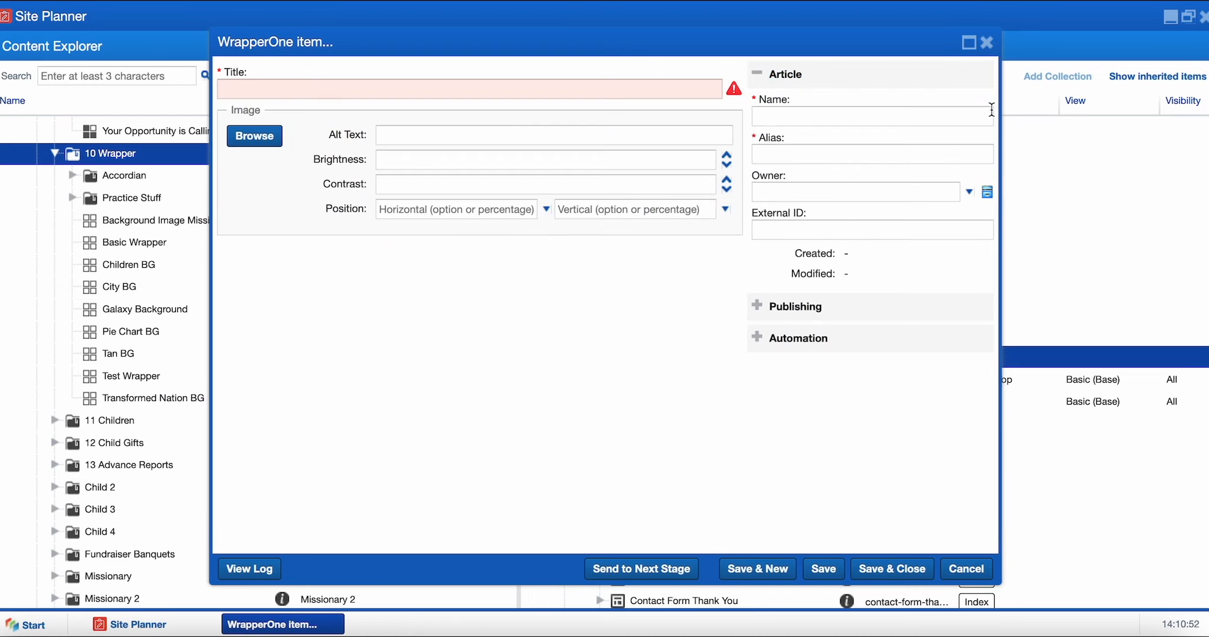
- Discard the new wrapper item and assign Children BG to the Wrappers page in the Body position with the Basic (Base) view
{"action": "left_click", "coordinate": [987, 42]}
{"action": "left_click", "coordinate": [158, 265]}
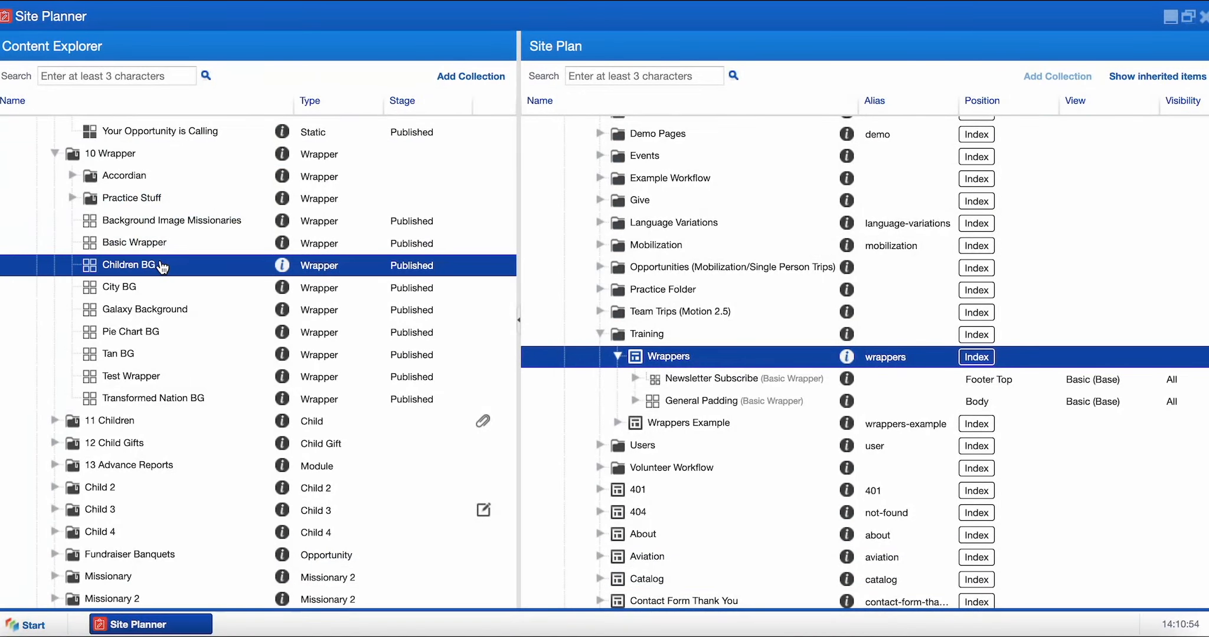
{"action": "left_click_drag", "start_coordinate": [138, 270], "coordinate": [660, 356]}
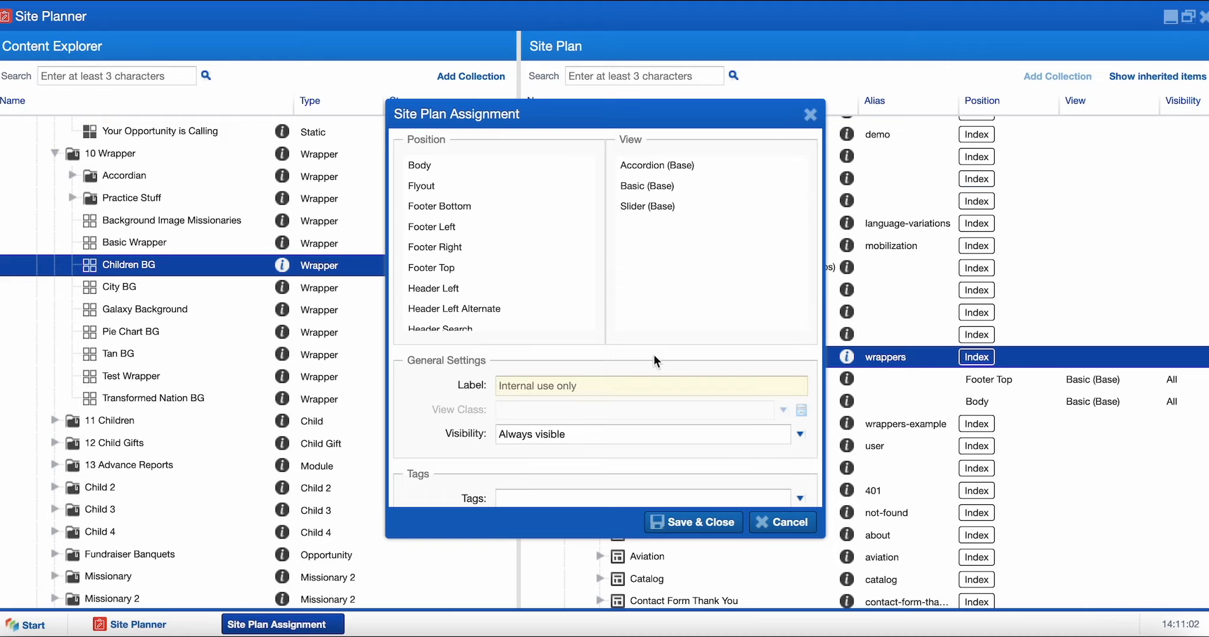
{"action": "left_click", "coordinate": [488, 174]}
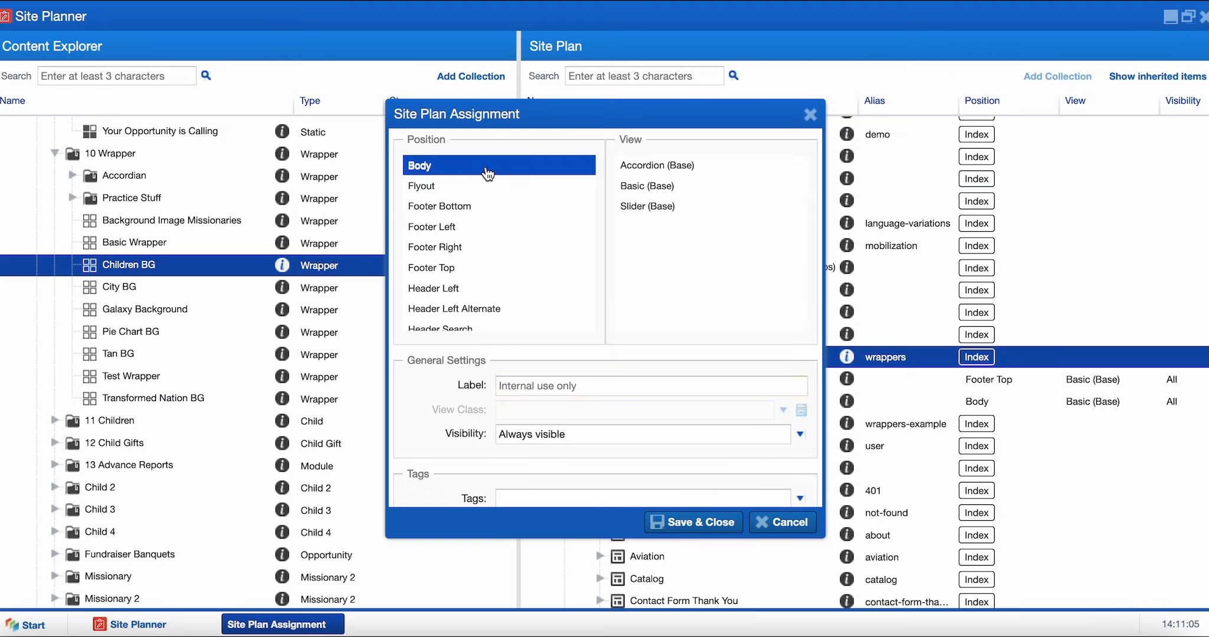
{"action": "left_click", "coordinate": [664, 190]}
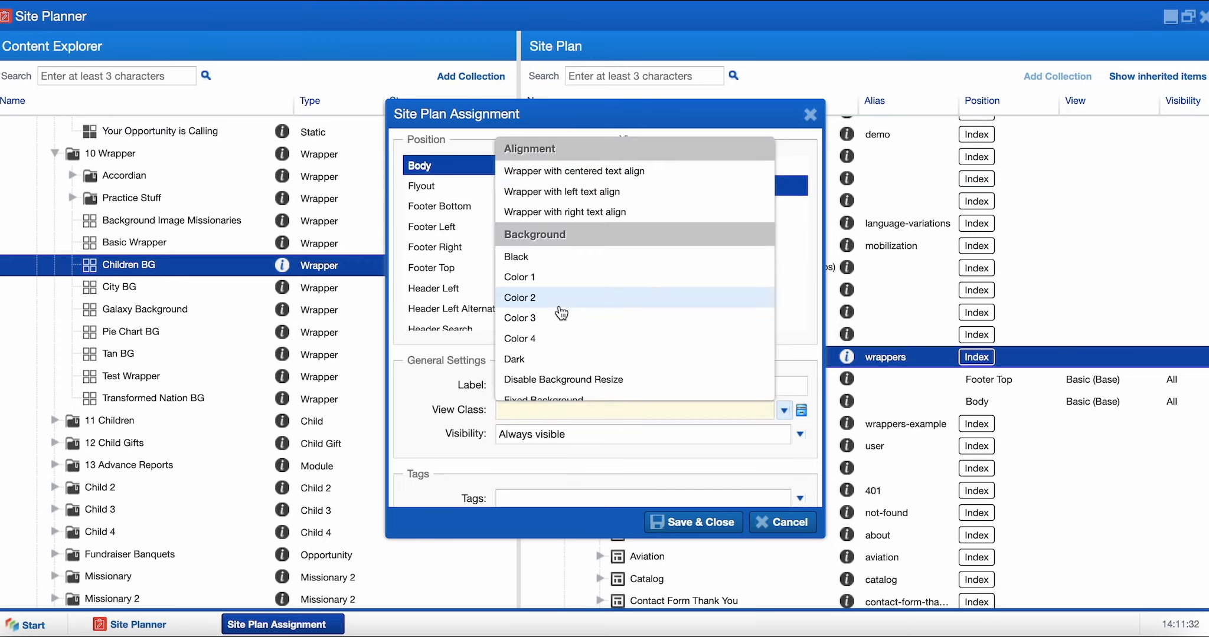
- Add the view classes Disable Background Resize, Padding - Top, Padding - Bottom and Padding - Sides to the Children BG assignment
{"action": "scroll", "coordinate": [561, 313], "scroll_direction": "down", "scroll_amount": 3}
{"action": "left_click", "coordinate": [562, 313]}
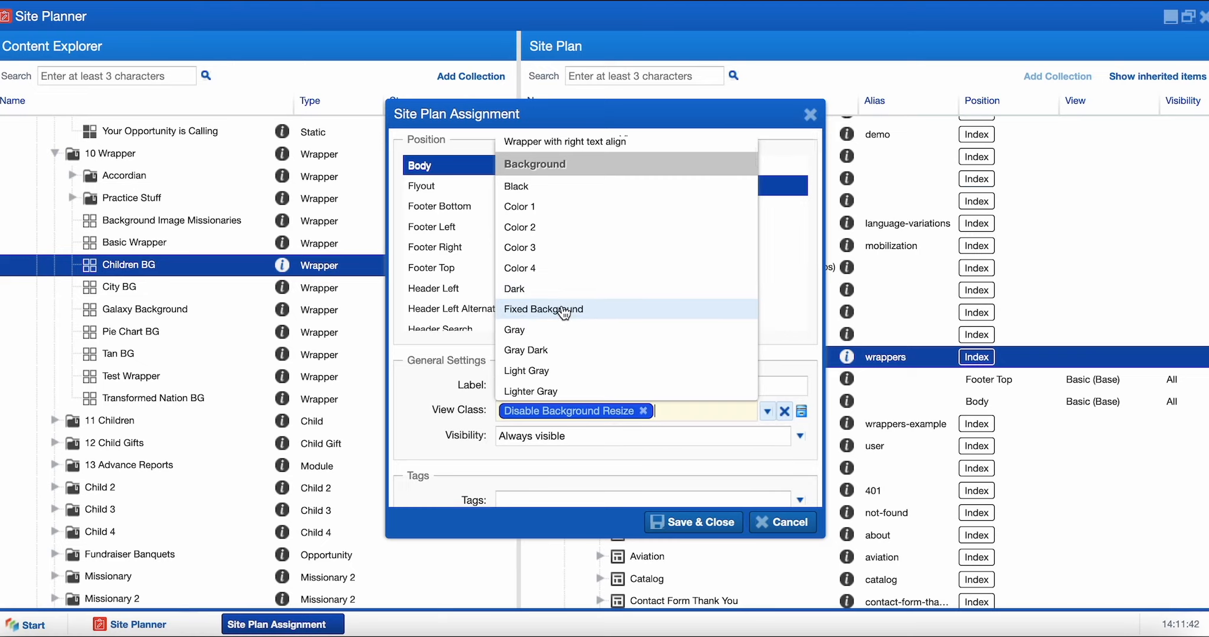
{"action": "scroll", "coordinate": [564, 312], "scroll_direction": "down", "scroll_amount": 15}
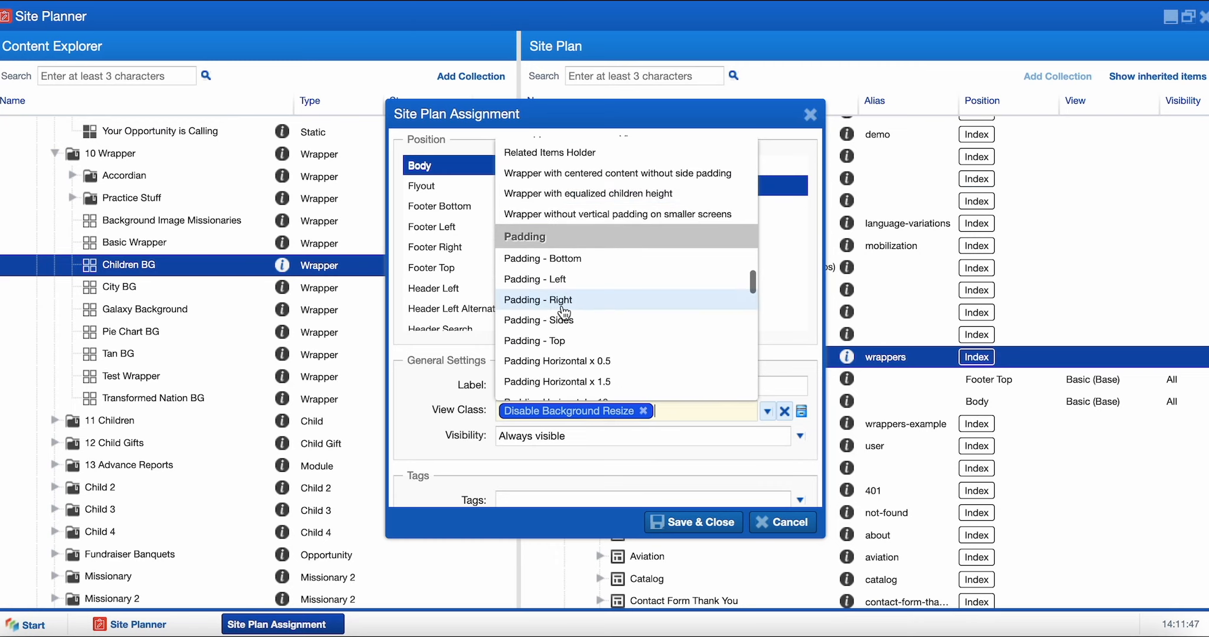
{"action": "left_click", "coordinate": [564, 341]}
{"action": "left_click", "coordinate": [567, 265]}
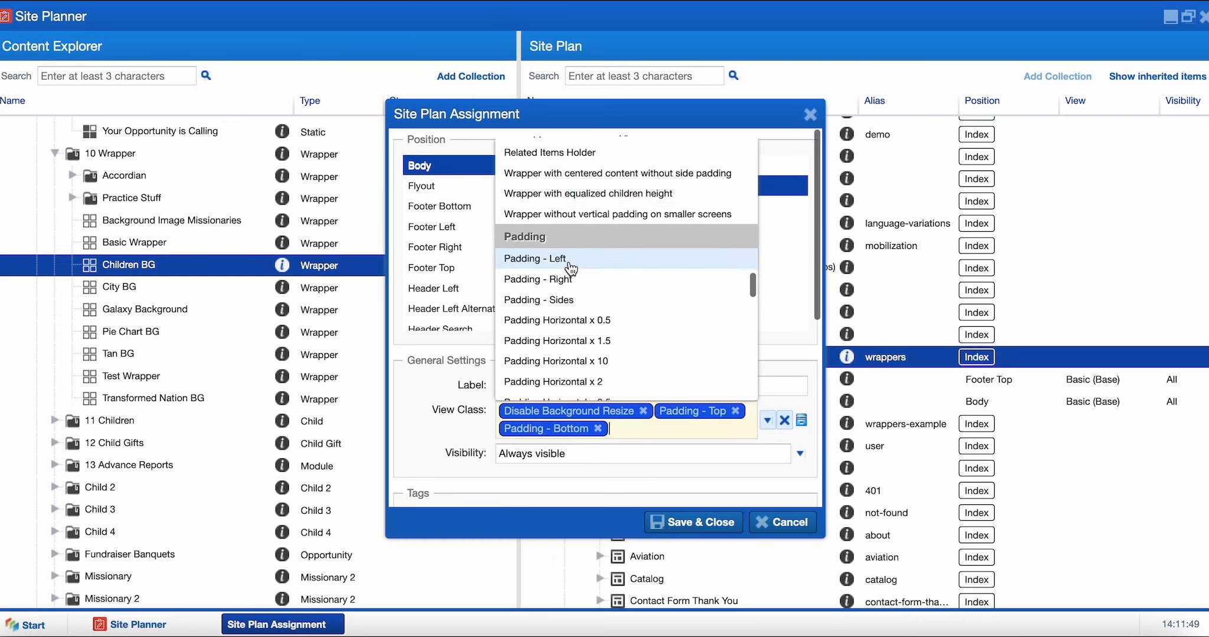
{"action": "left_click", "coordinate": [572, 302]}
- Add the Padding Horizontal x 6 and Padding Vertical x 4 view classes to the Children BG assignment
{"action": "scroll", "coordinate": [582, 304], "scroll_direction": "down", "scroll_amount": 1}
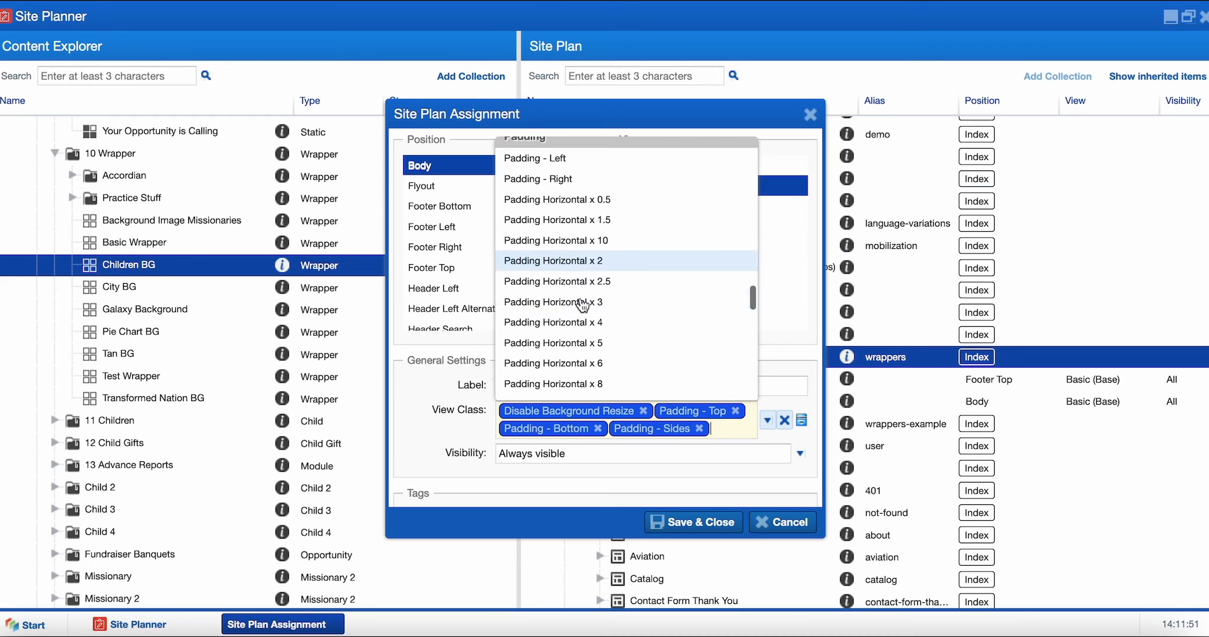
{"action": "left_click", "coordinate": [601, 363]}
{"action": "scroll", "coordinate": [599, 360], "scroll_direction": "down", "scroll_amount": 3}
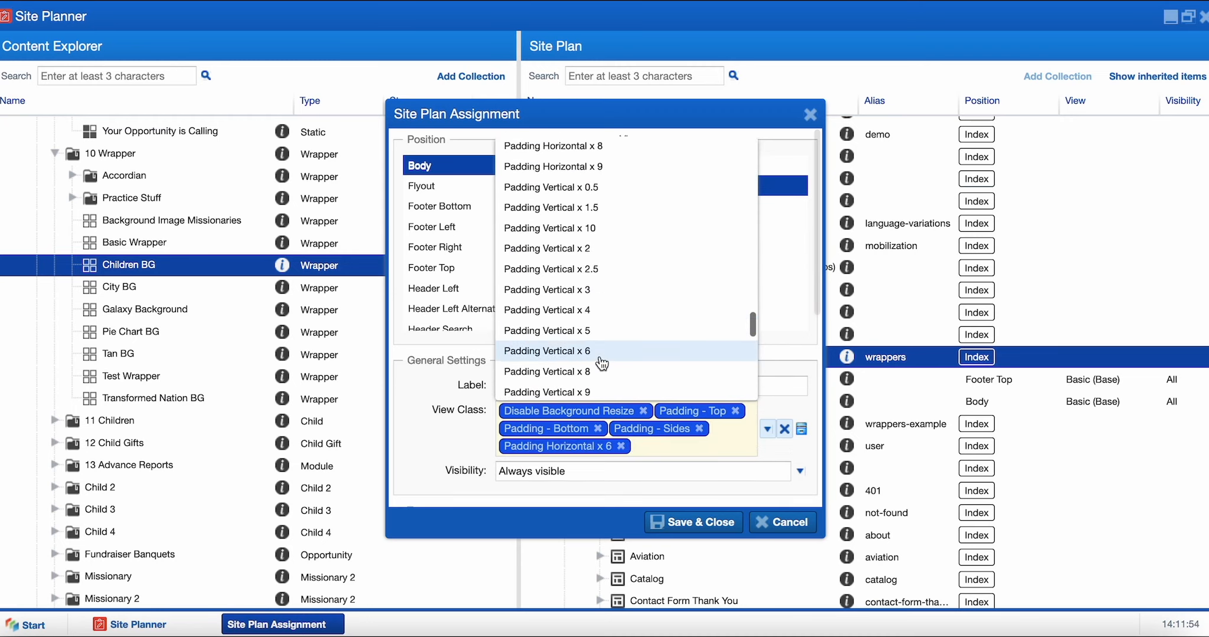
{"action": "left_click", "coordinate": [584, 311]}
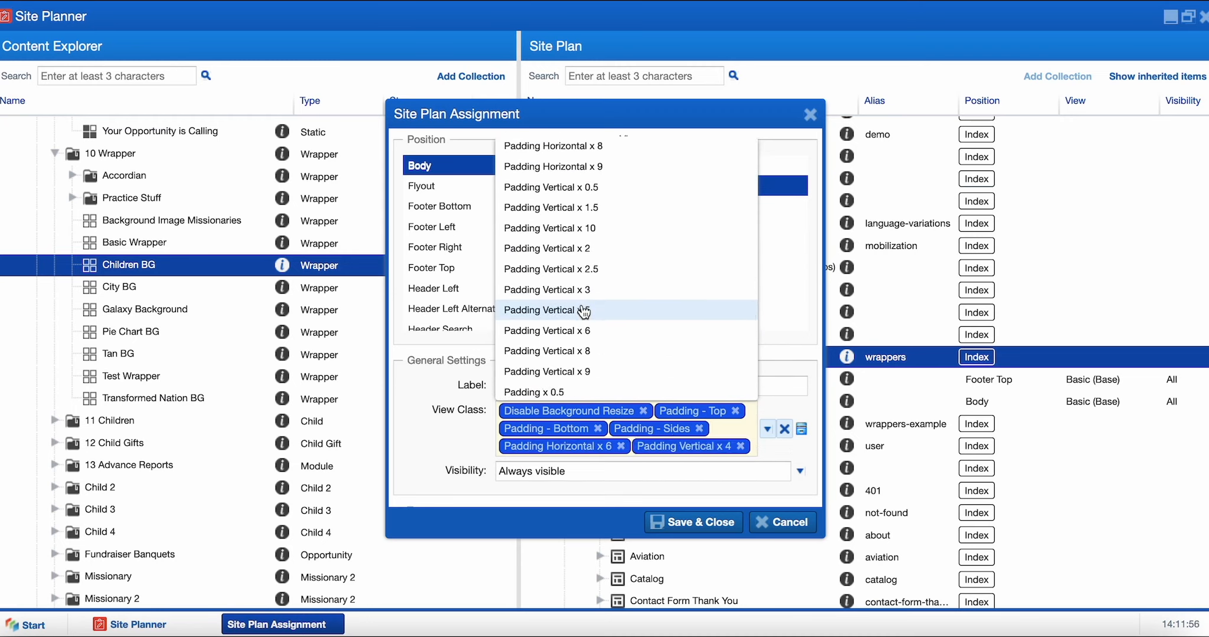
- Label the Children BG assignment Custom BG and save it
{"action": "left_click", "coordinate": [414, 385]}
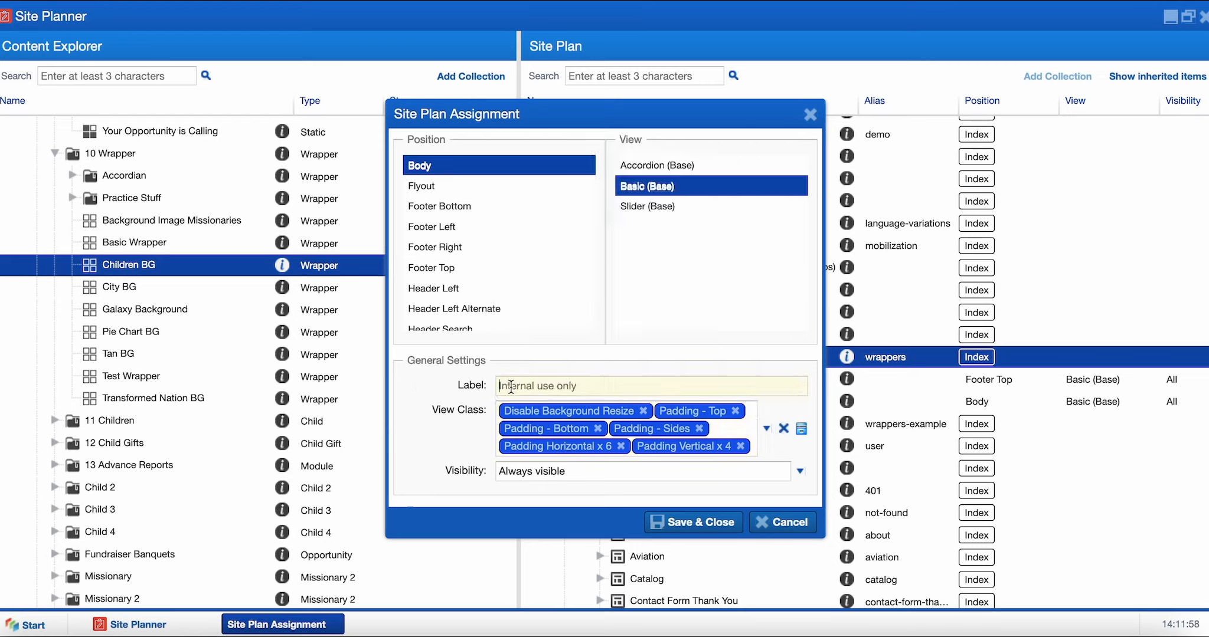
{"action": "type", "text": "Custom BG"}
{"action": "left_click", "coordinate": [680, 523]}
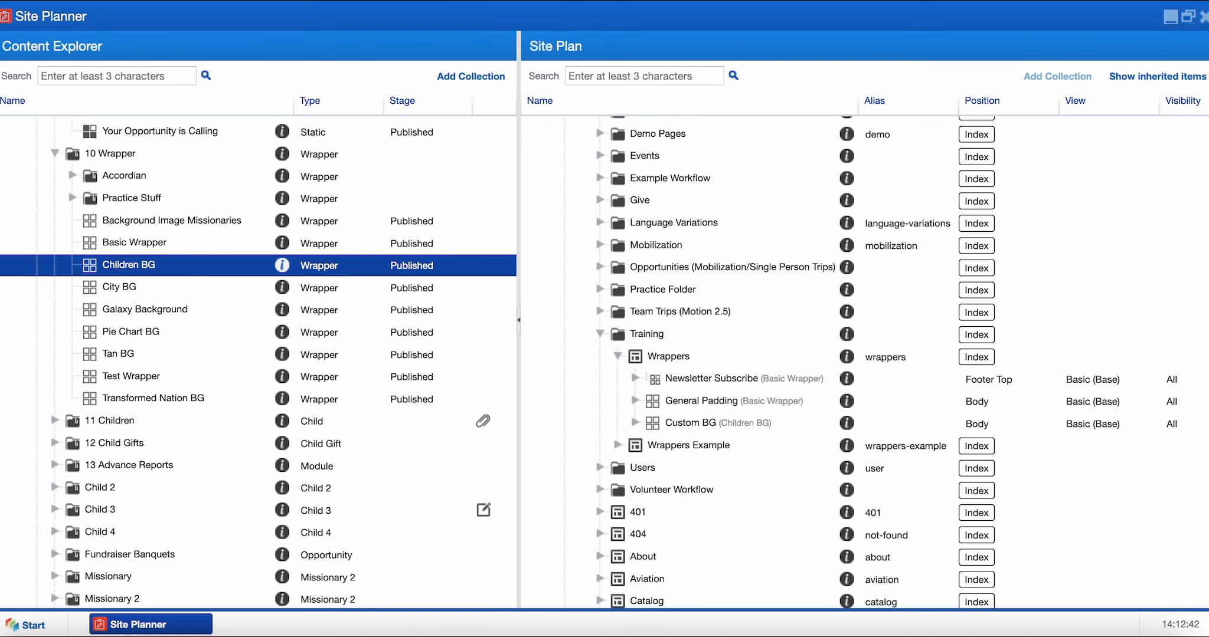
{"action": "left_click", "coordinate": [136, 248]}
{"action": "left_click_drag", "start_coordinate": [133, 254], "coordinate": [672, 423]}
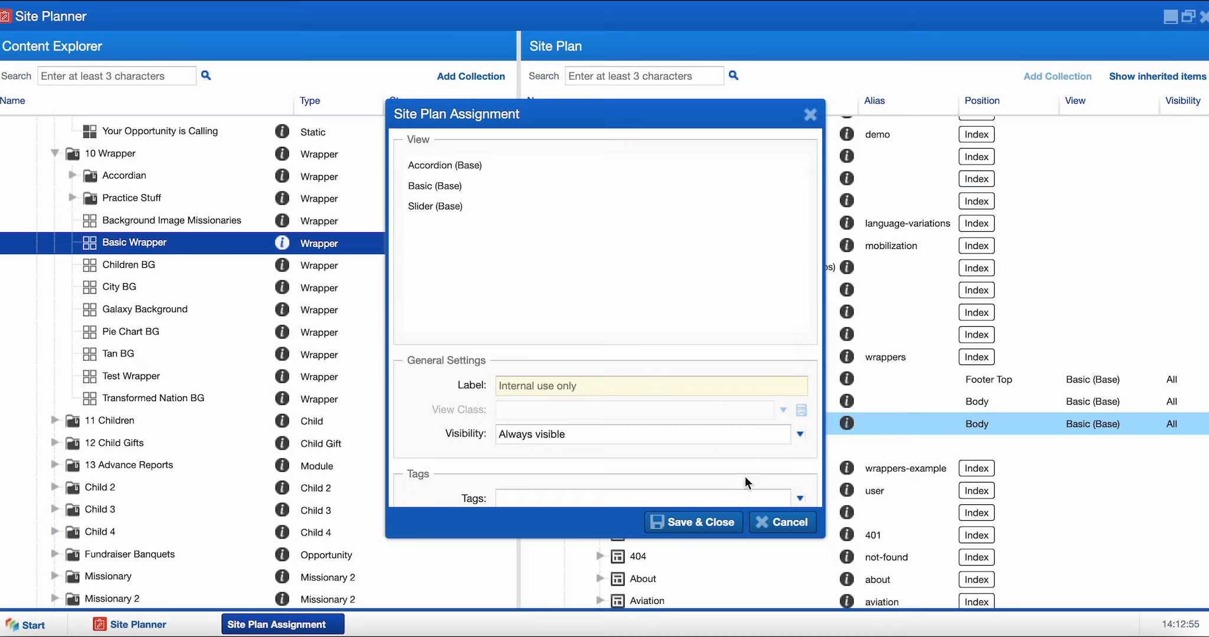
{"action": "left_click", "coordinate": [783, 522]}
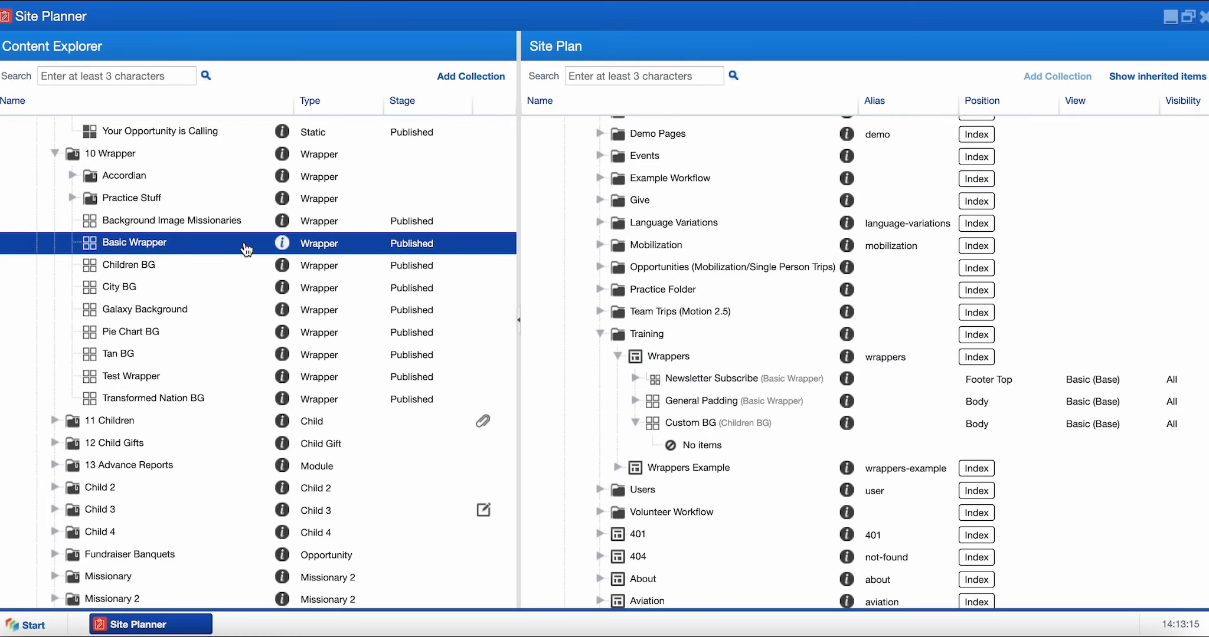
- Assign Basic Wrapper inside the Custom BG wrapper with the Basic (Base) view and the 1/2 Width Column view class
{"action": "left_click_drag", "start_coordinate": [247, 250], "coordinate": [722, 429]}
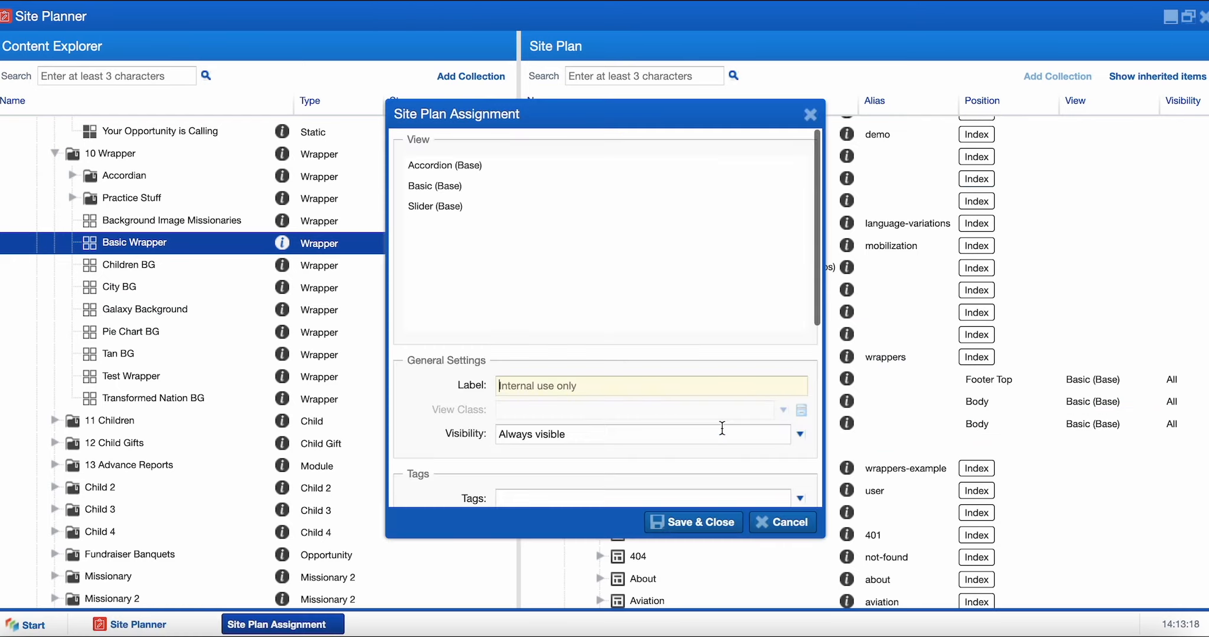
{"action": "left_click", "coordinate": [452, 186]}
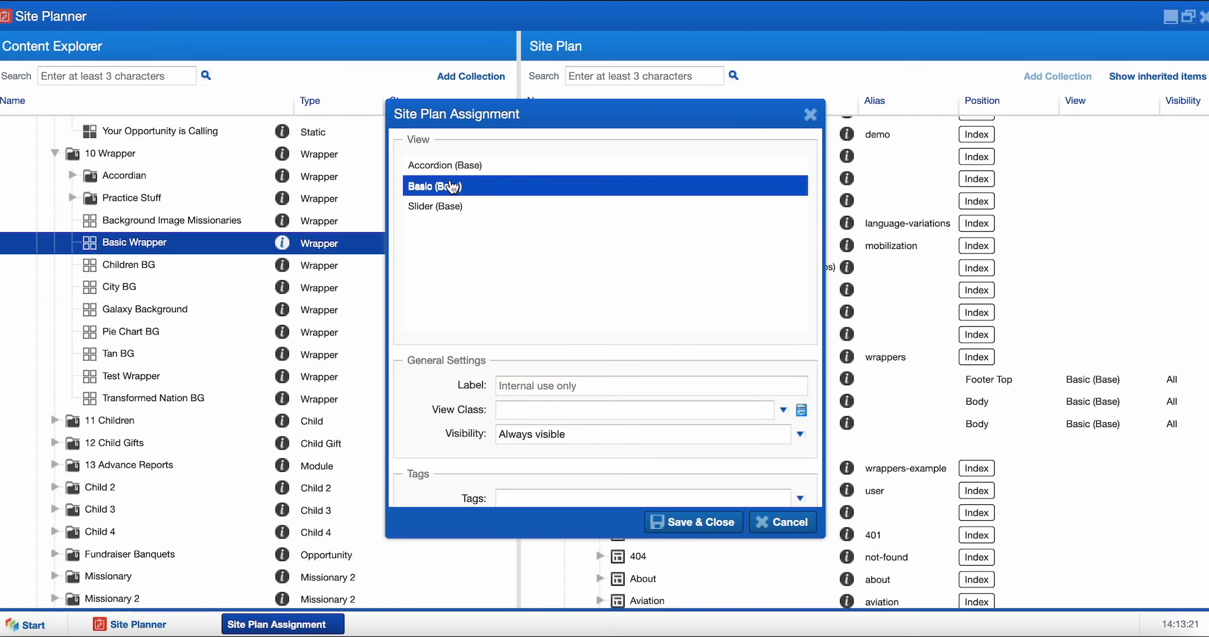
{"action": "left_click", "coordinate": [591, 410]}
{"action": "scroll", "coordinate": [593, 363], "scroll_direction": "down", "scroll_amount": 4}
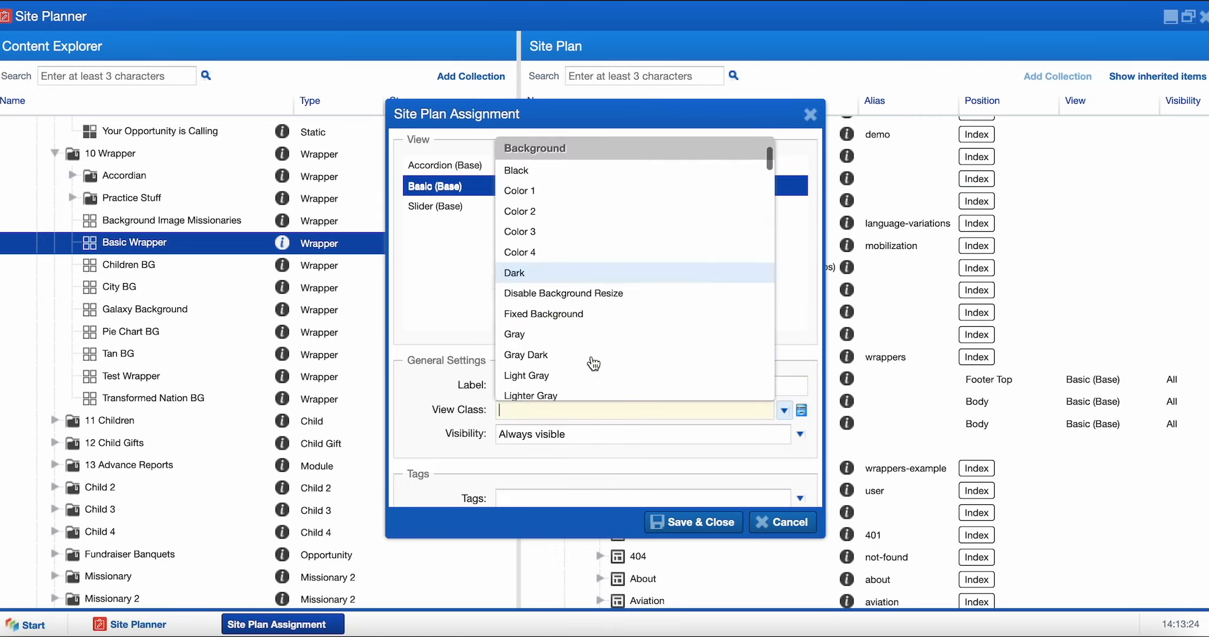
{"action": "scroll", "coordinate": [594, 363], "scroll_direction": "down", "scroll_amount": 2}
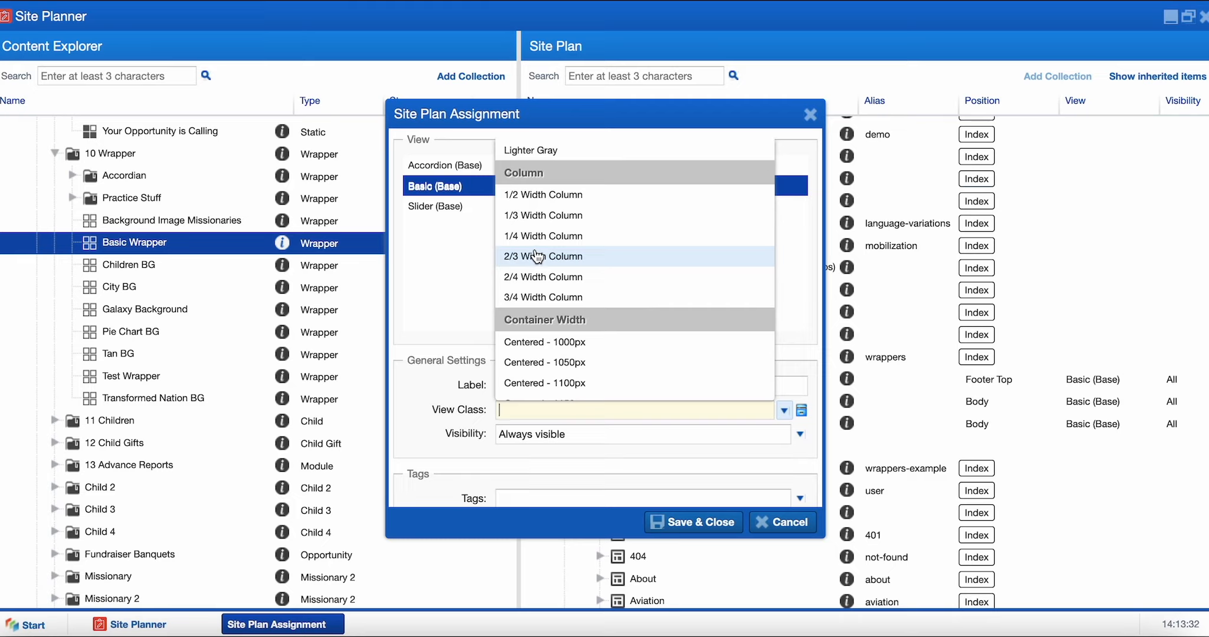
{"action": "left_click", "coordinate": [543, 194]}
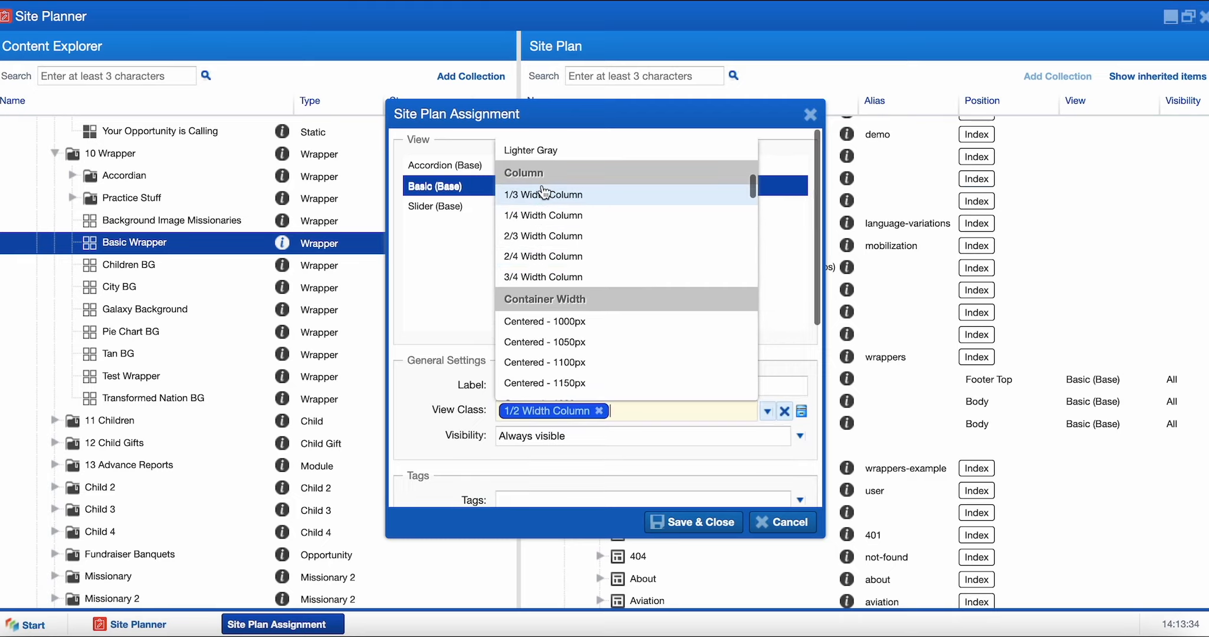
- Add the Padding - Top, Padding - Bottom and Padding - Left view classes to the nested Basic Wrapper assignment
{"action": "scroll", "coordinate": [555, 259], "scroll_direction": "down", "scroll_amount": 10}
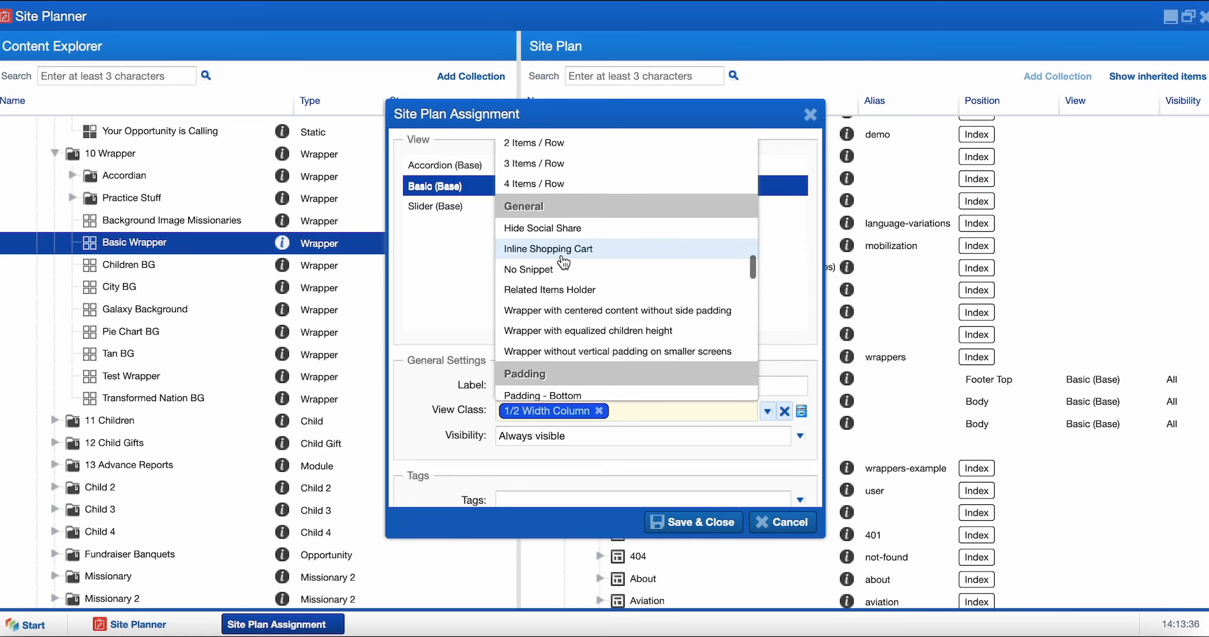
{"action": "scroll", "coordinate": [564, 262], "scroll_direction": "down", "scroll_amount": 4}
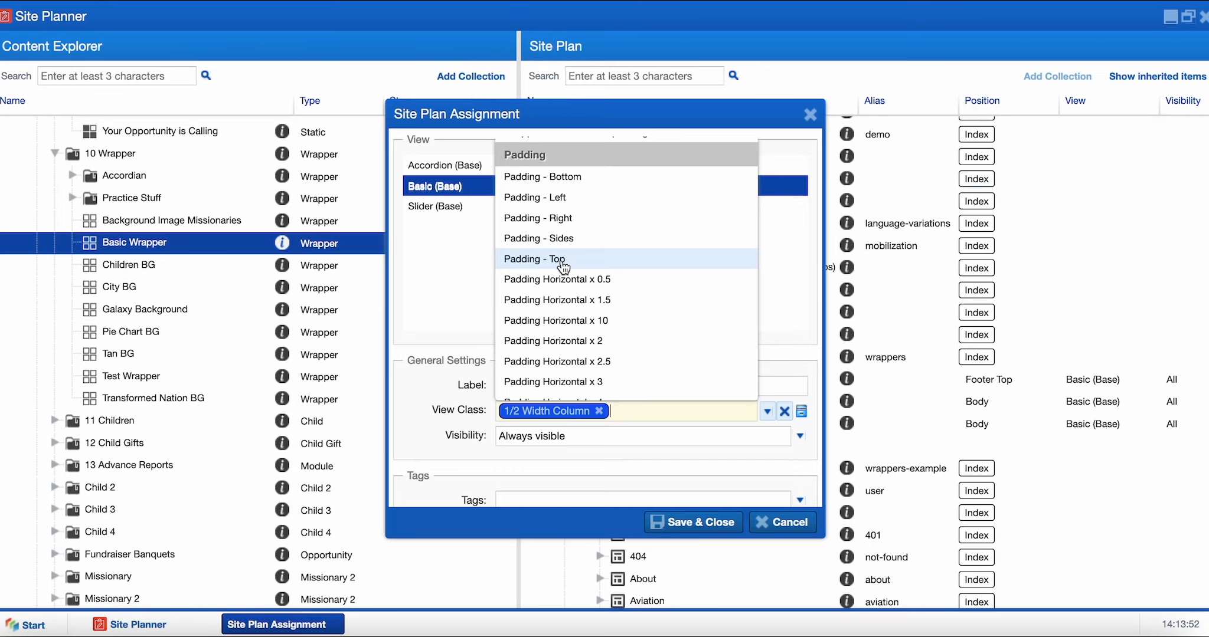
{"action": "left_click", "coordinate": [564, 267]}
{"action": "left_click", "coordinate": [570, 185]}
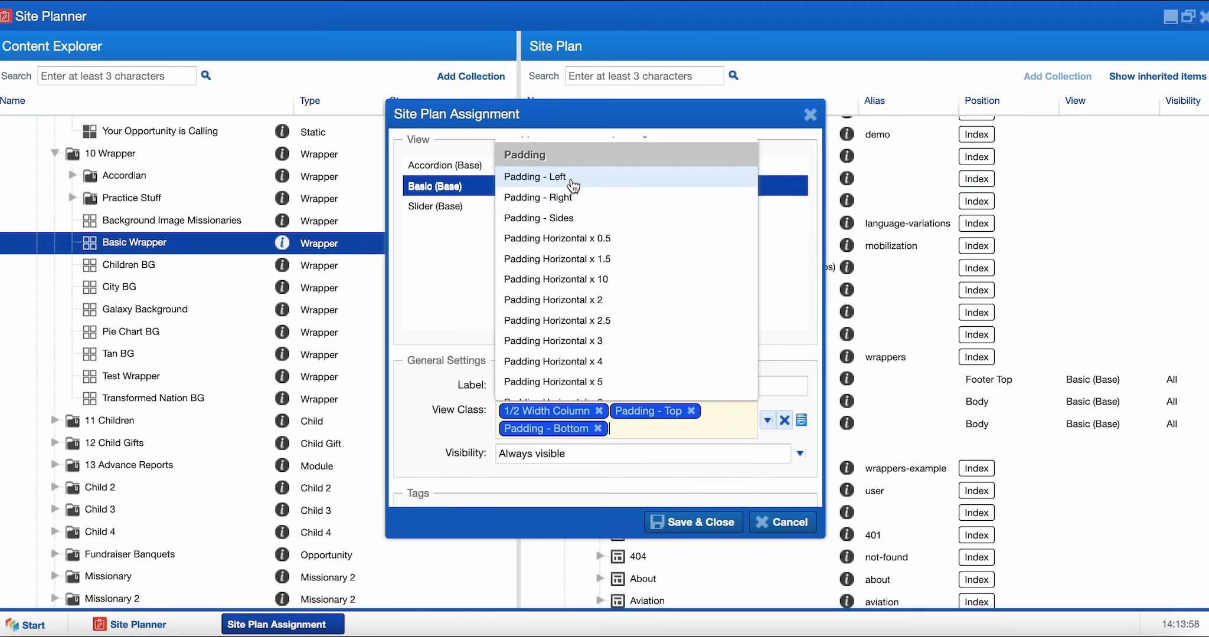
{"action": "left_click", "coordinate": [570, 179]}
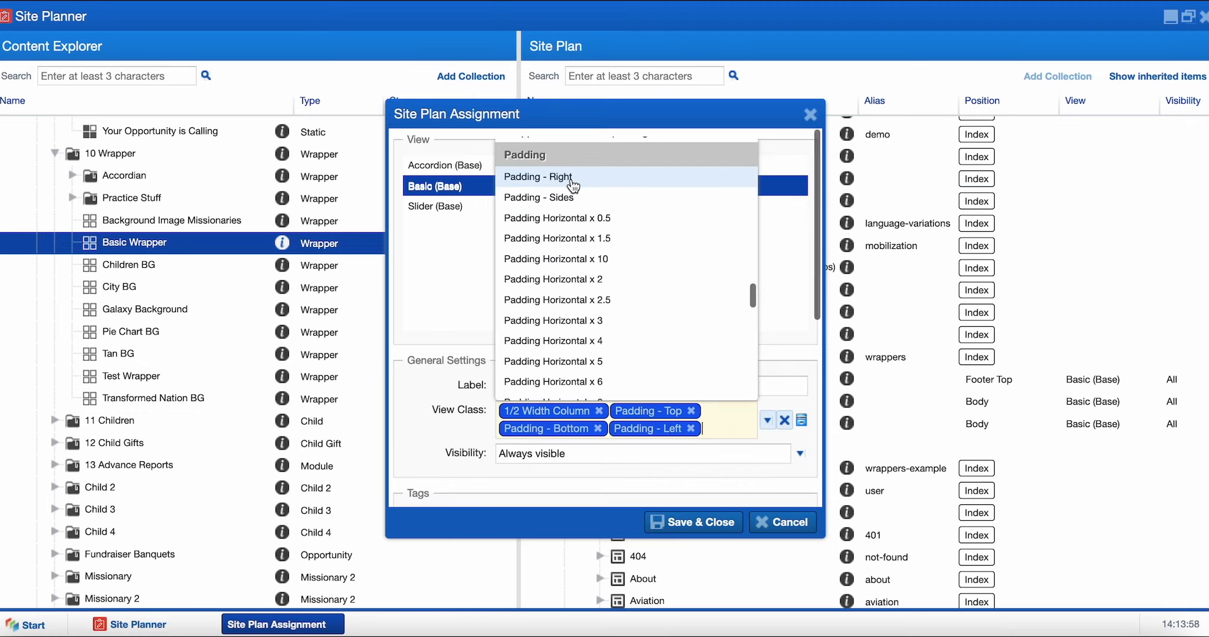
- Add the Padding Horizontal x 2.5 and Padding Vertical x 2 view classes to the nested Basic Wrapper assignment
{"action": "left_click", "coordinate": [581, 301]}
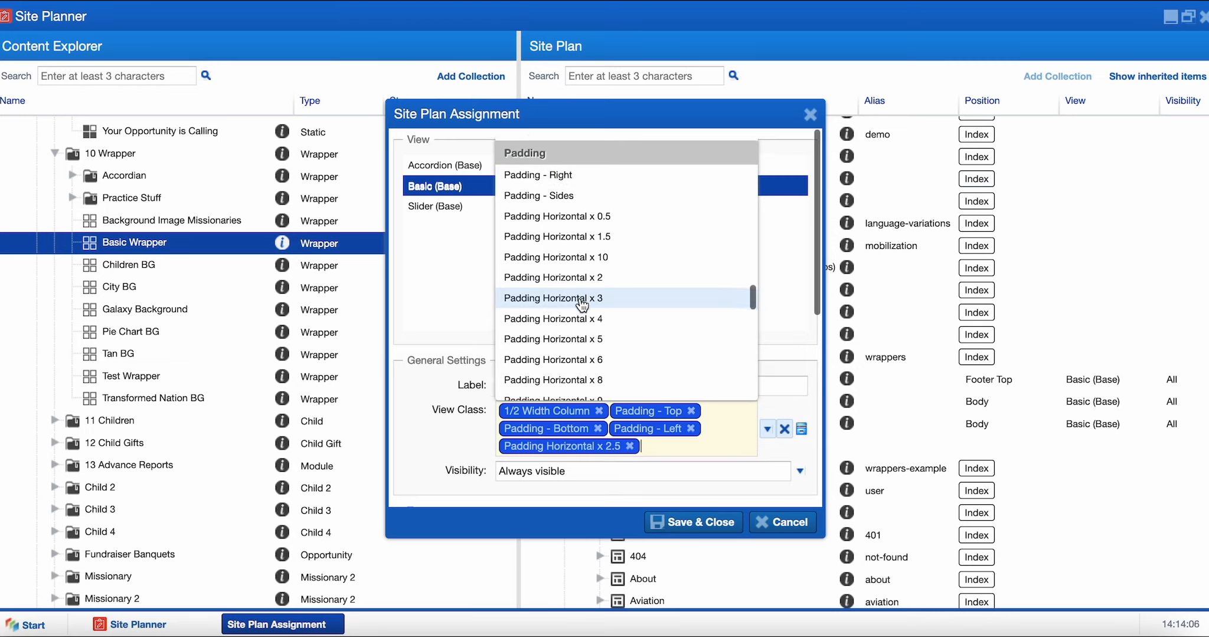
{"action": "scroll", "coordinate": [583, 302], "scroll_direction": "down", "scroll_amount": 3}
{"action": "left_click", "coordinate": [590, 351]}
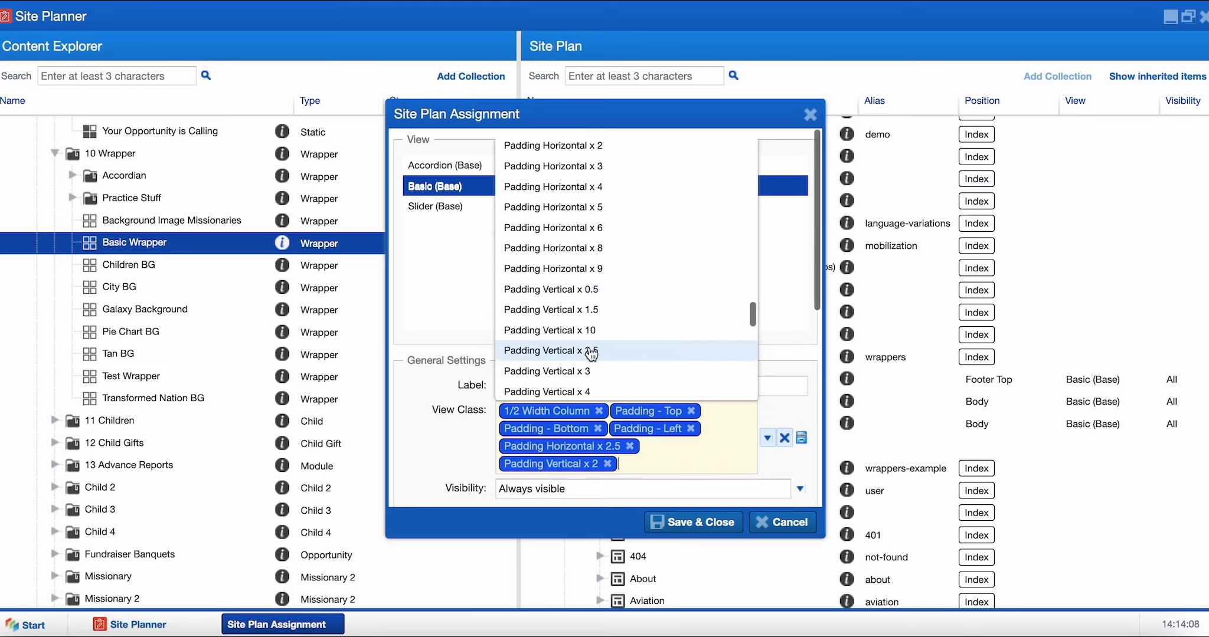
- Label the nested Basic Wrapper assignment 1/2 and save it
{"action": "left_click", "coordinate": [666, 387]}
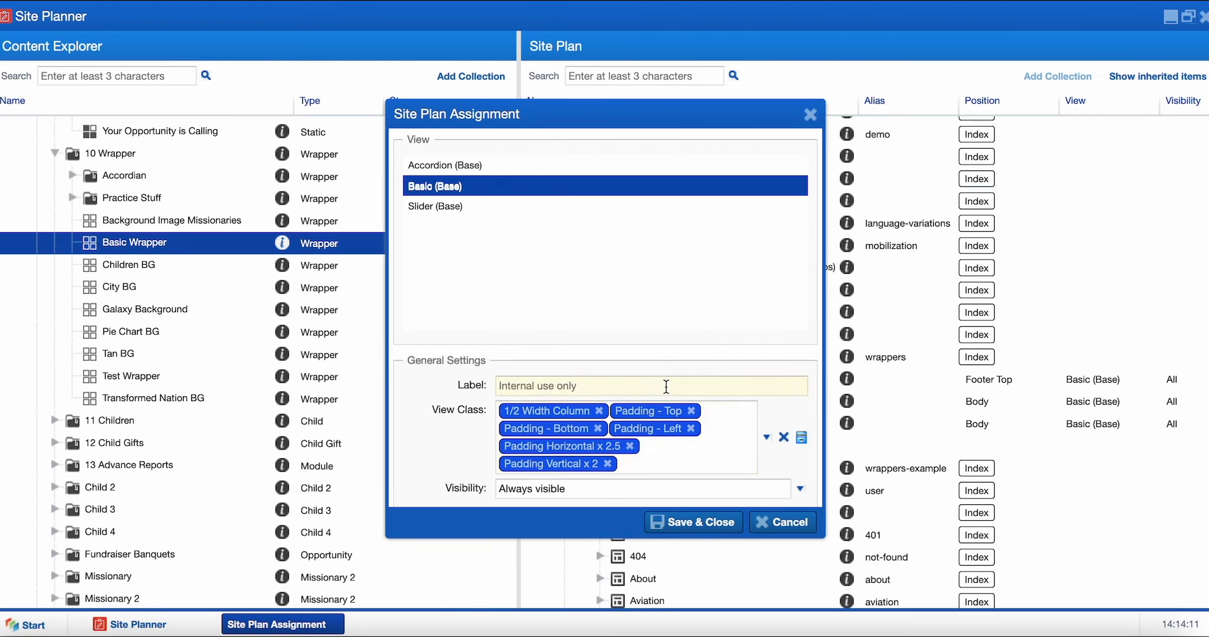
{"action": "type", "text": "1/2"}
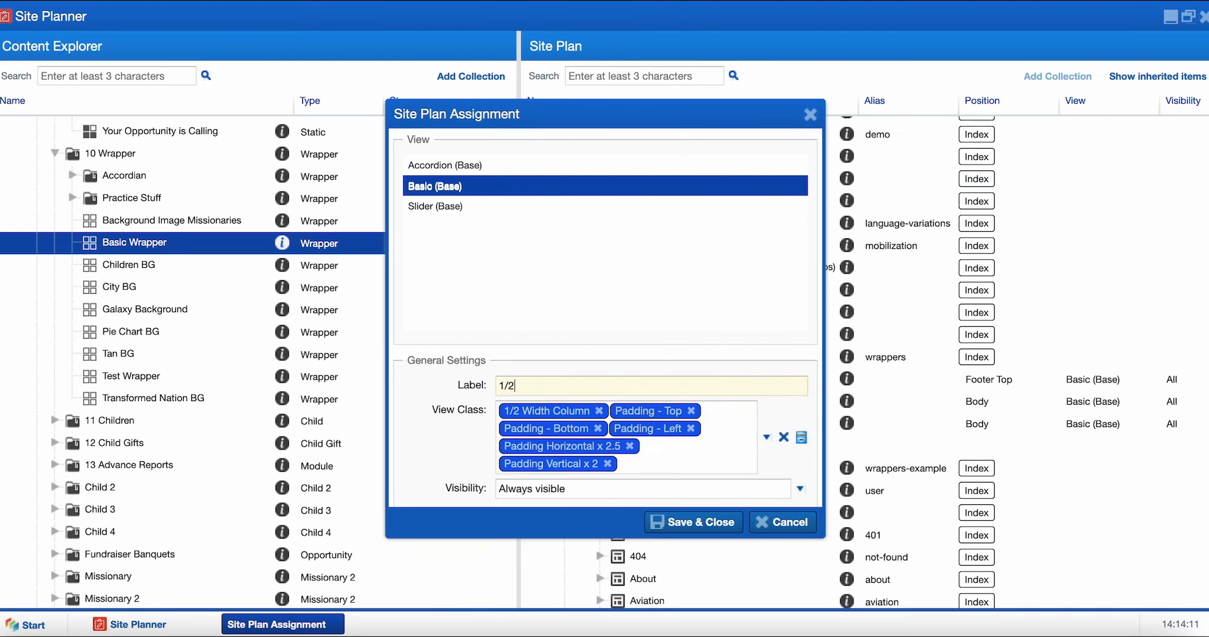
{"action": "left_click", "coordinate": [715, 523]}
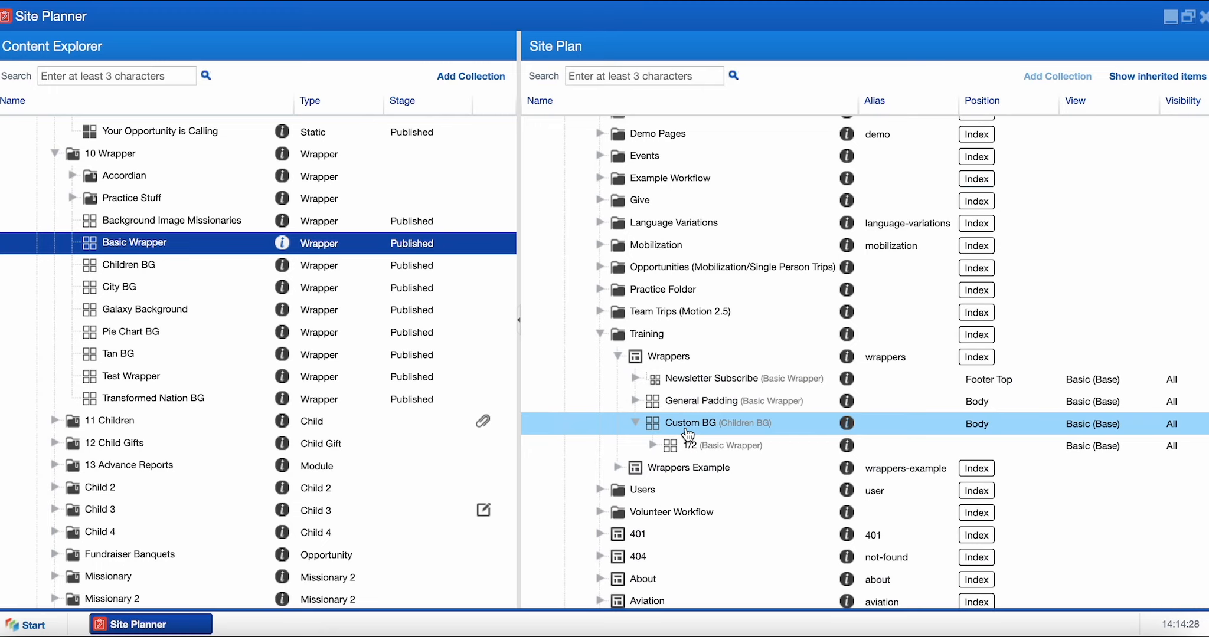
{"action": "left_click", "coordinate": [687, 431]}
{"action": "left_click", "coordinate": [690, 443]}
{"action": "left_click", "coordinate": [693, 428]}
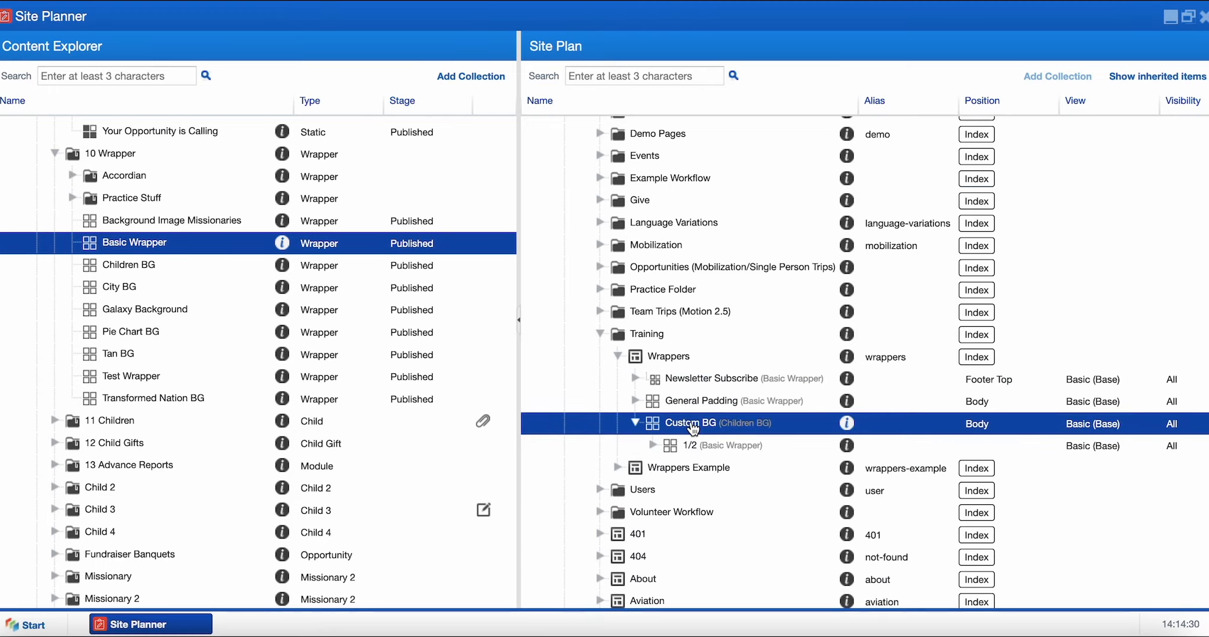
{"action": "left_click", "coordinate": [695, 446]}
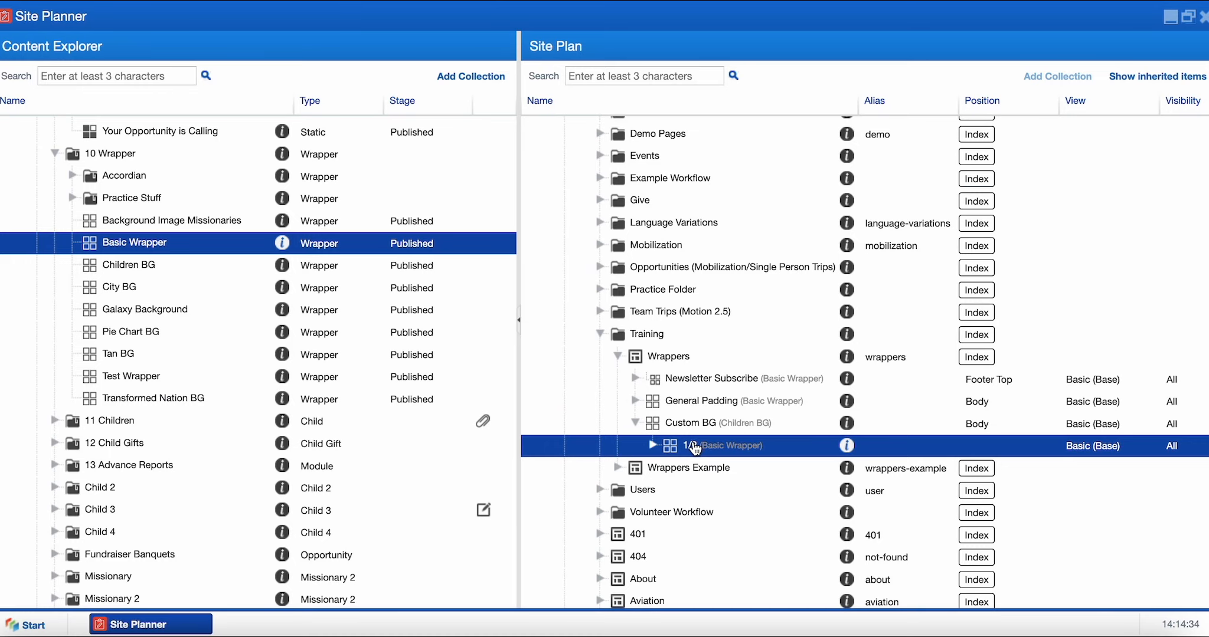
- Assign the Sponsor A Child Today static item inside the 1/2 wrapper with the Basic (Base) view
{"action": "scroll", "coordinate": [186, 218], "scroll_direction": "up", "scroll_amount": 1}
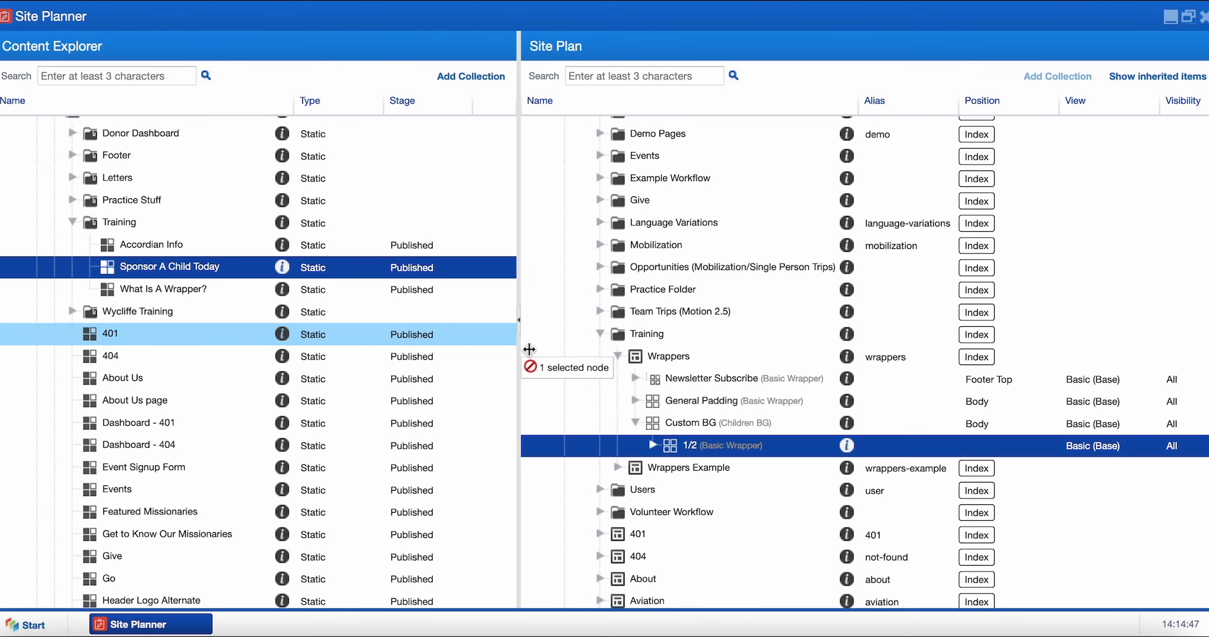
{"action": "left_click_drag", "start_coordinate": [528, 348], "coordinate": [687, 451]}
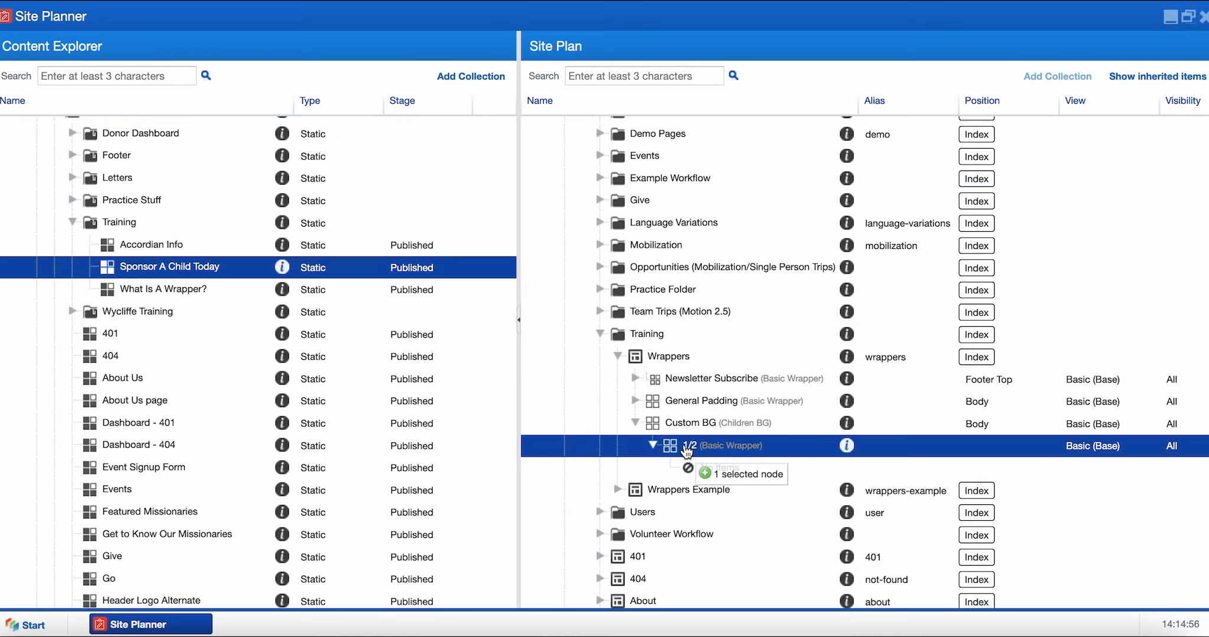
{"action": "mouse_move", "coordinate": [686, 452]}
{"action": "left_mouse_down"}
{"action": "mouse_move", "coordinate": [560, 476]}
{"action": "mouse_move", "coordinate": [574, 478]}
{"action": "mouse_move", "coordinate": [623, 428]}
{"action": "mouse_move", "coordinate": [679, 444]}
{"action": "left_mouse_up"}
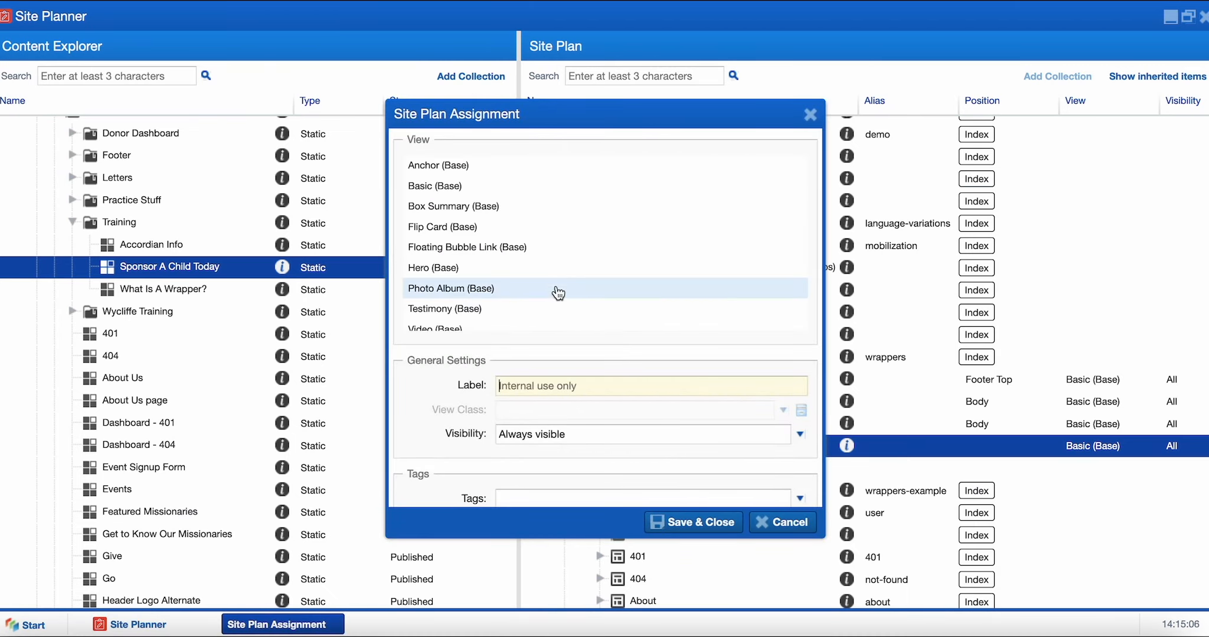
{"action": "left_click", "coordinate": [529, 188]}
- Add the White and H4 view classes to the Sponsor A Child Today assignment and save it
{"action": "left_click", "coordinate": [587, 409]}
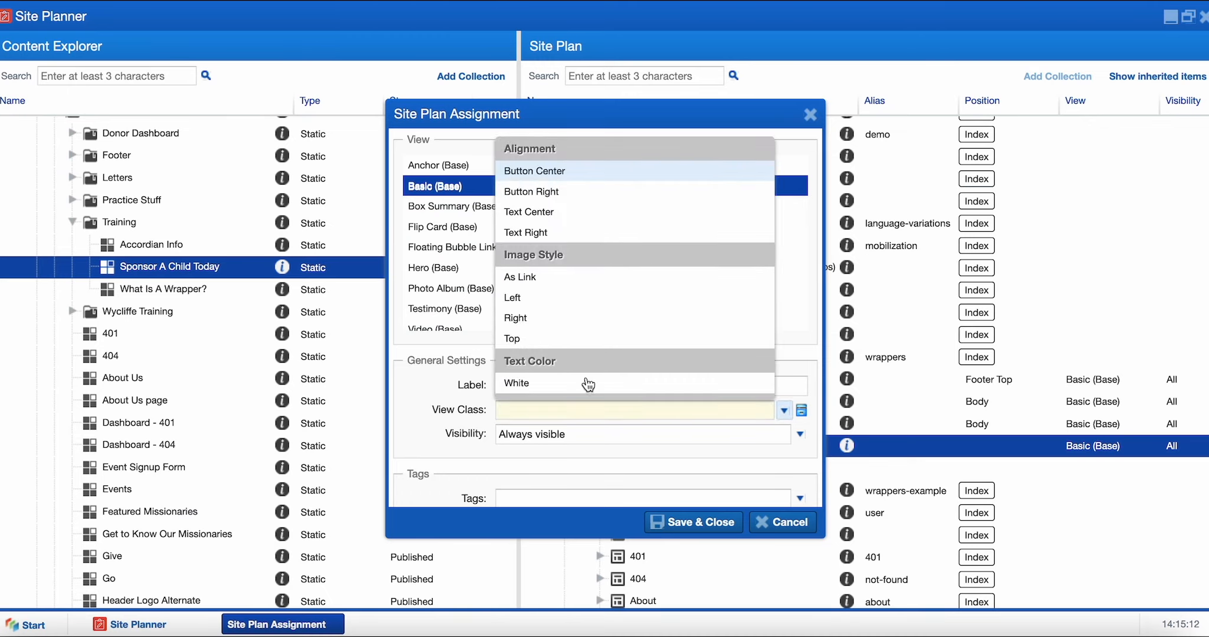
{"action": "scroll", "coordinate": [578, 355], "scroll_direction": "down", "scroll_amount": 1}
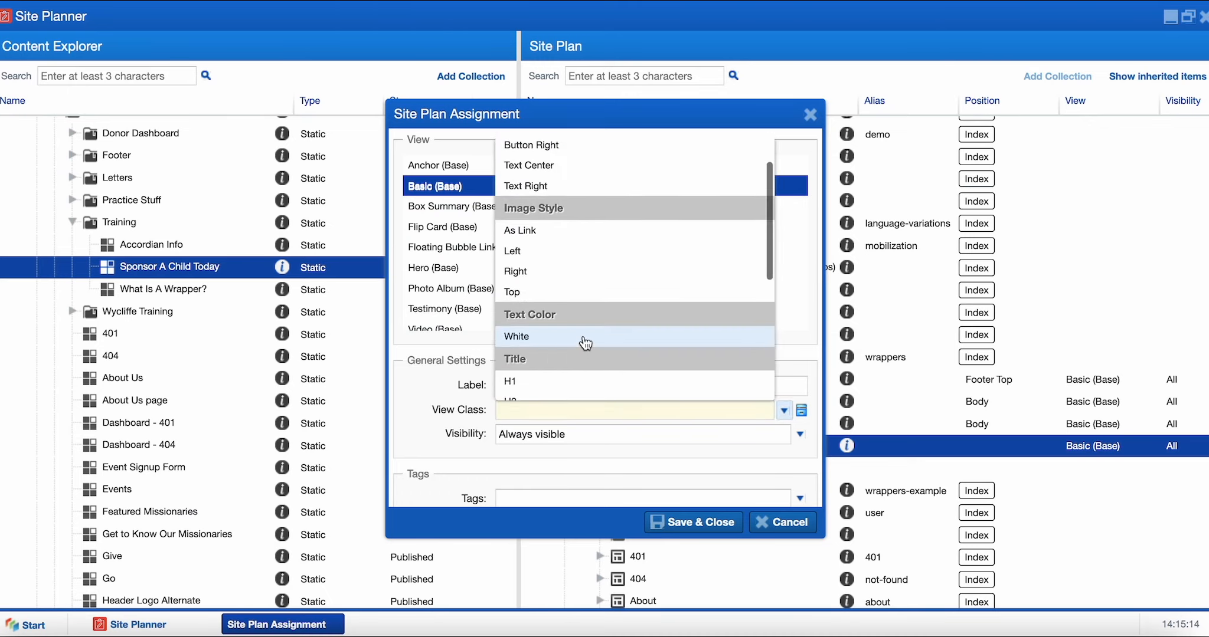
{"action": "left_click", "coordinate": [585, 339]}
{"action": "scroll", "coordinate": [584, 339], "scroll_direction": "down", "scroll_amount": 1}
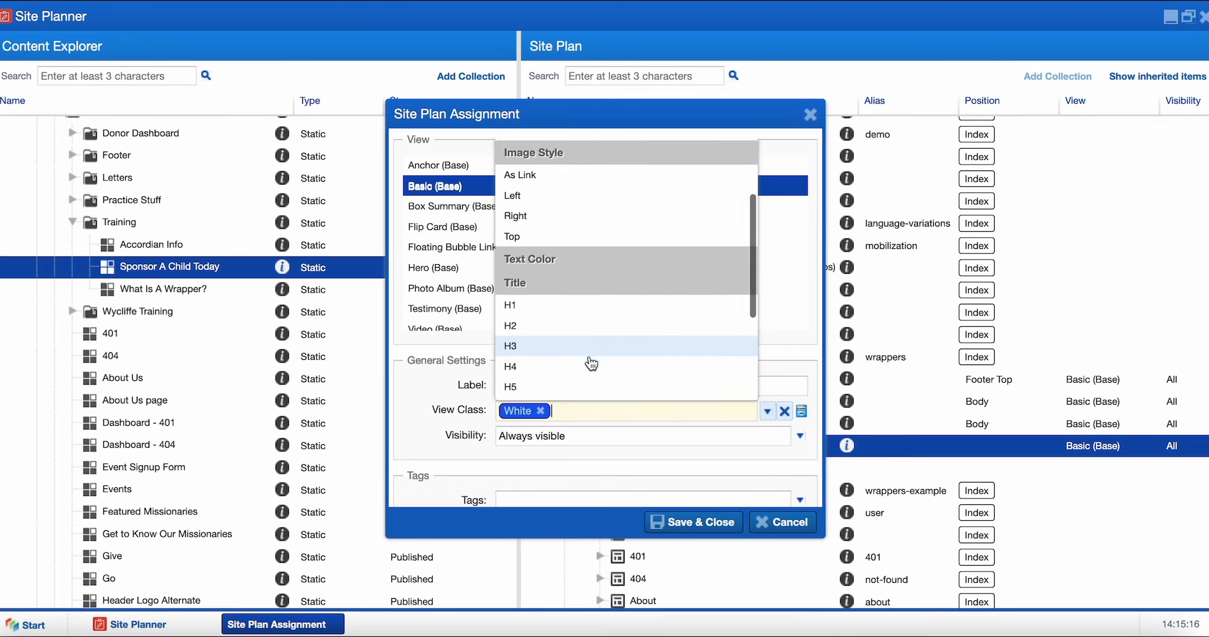
{"action": "left_click", "coordinate": [591, 364]}
{"action": "scroll", "coordinate": [592, 366], "scroll_direction": "down", "scroll_amount": 2}
{"action": "scroll", "coordinate": [593, 367], "scroll_direction": "up", "scroll_amount": 3}
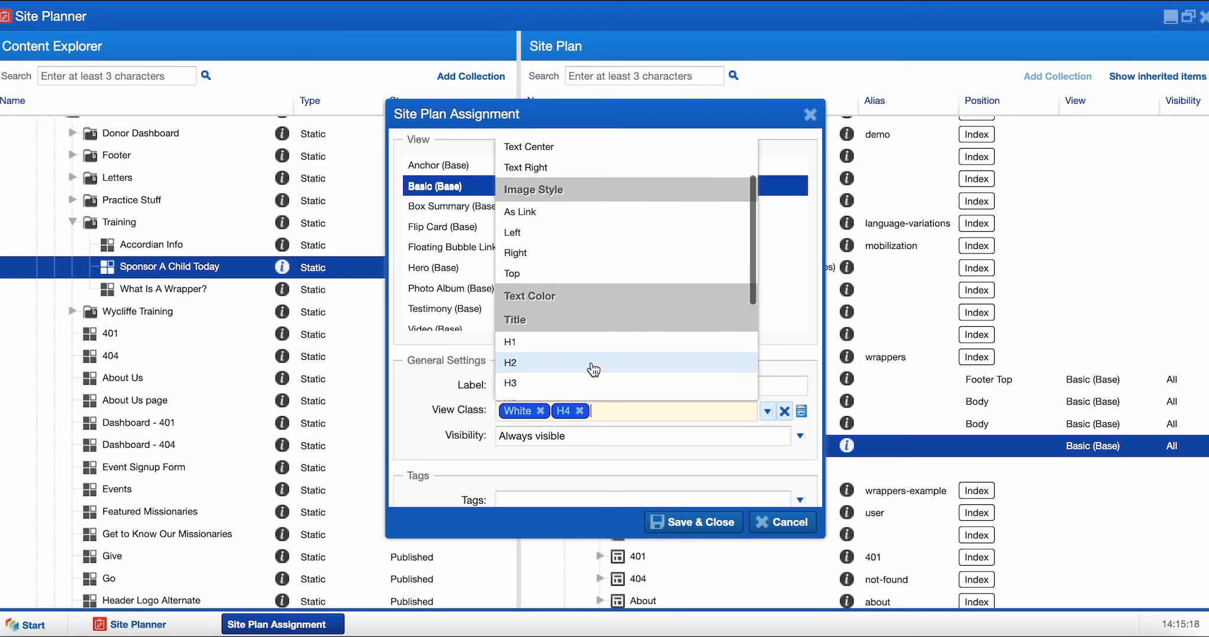
{"action": "scroll", "coordinate": [592, 363], "scroll_direction": "up", "scroll_amount": 2}
{"action": "left_click", "coordinate": [703, 524]}
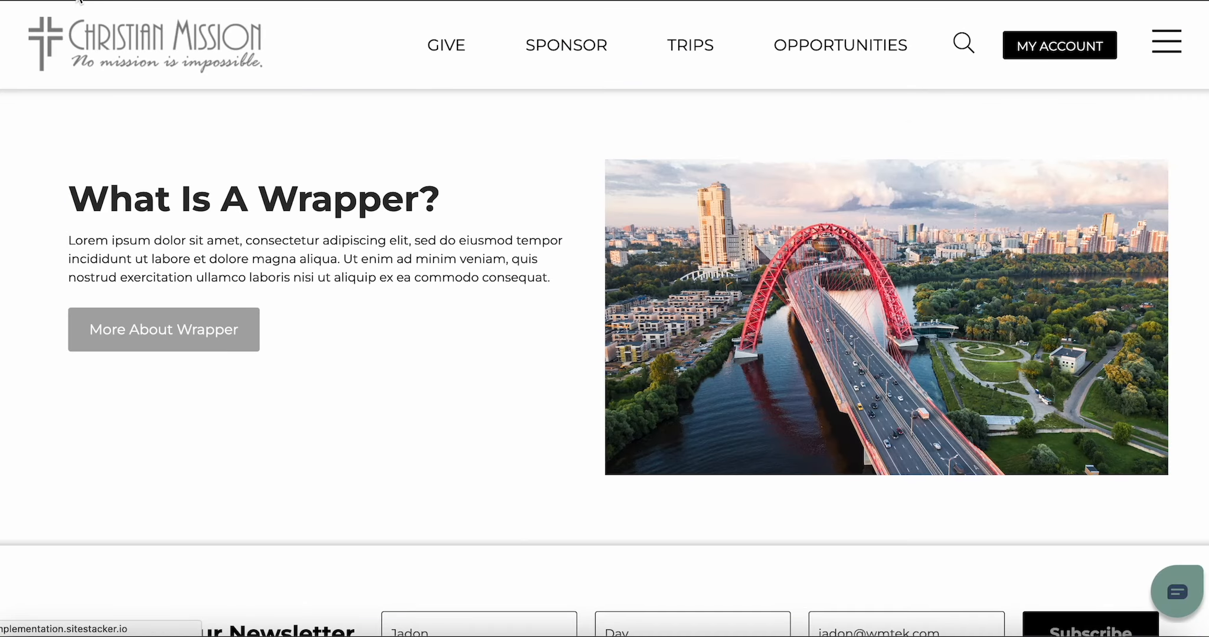
- Examine the Sponsor A Child Today section on the live site and expand the More Details accordion to view its content
{"action": "scroll", "coordinate": [395, 412], "scroll_direction": "down", "scroll_amount": 3}
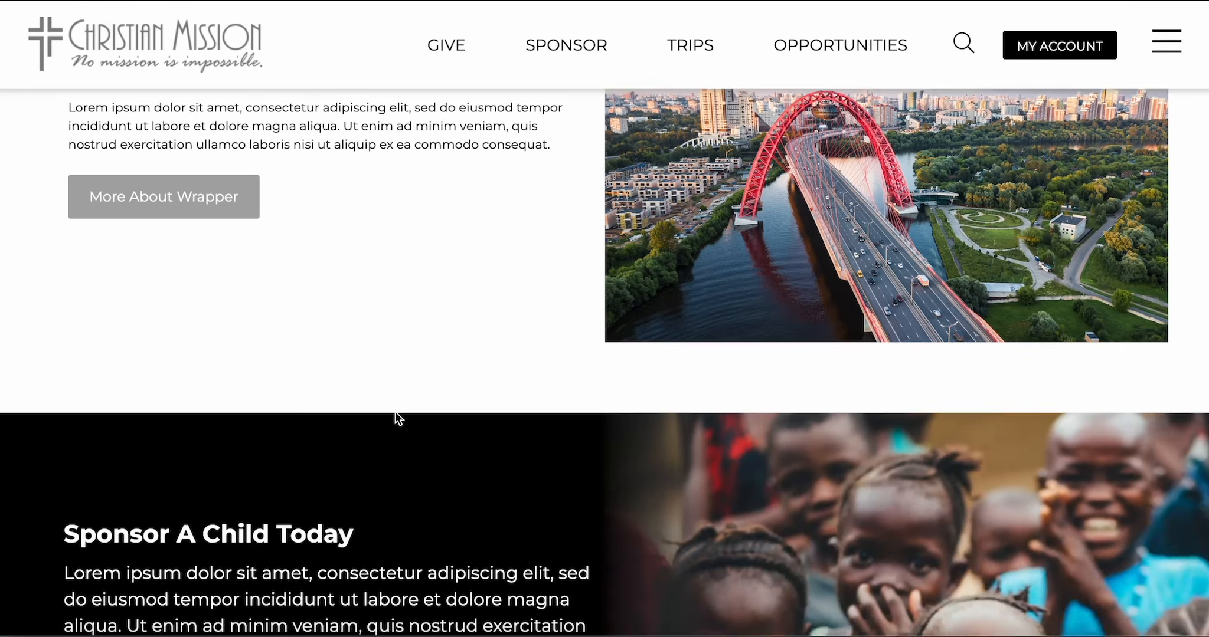
{"action": "scroll", "coordinate": [395, 412], "scroll_direction": "down", "scroll_amount": 5}
{"action": "scroll", "coordinate": [394, 415], "scroll_direction": "up", "scroll_amount": 3}
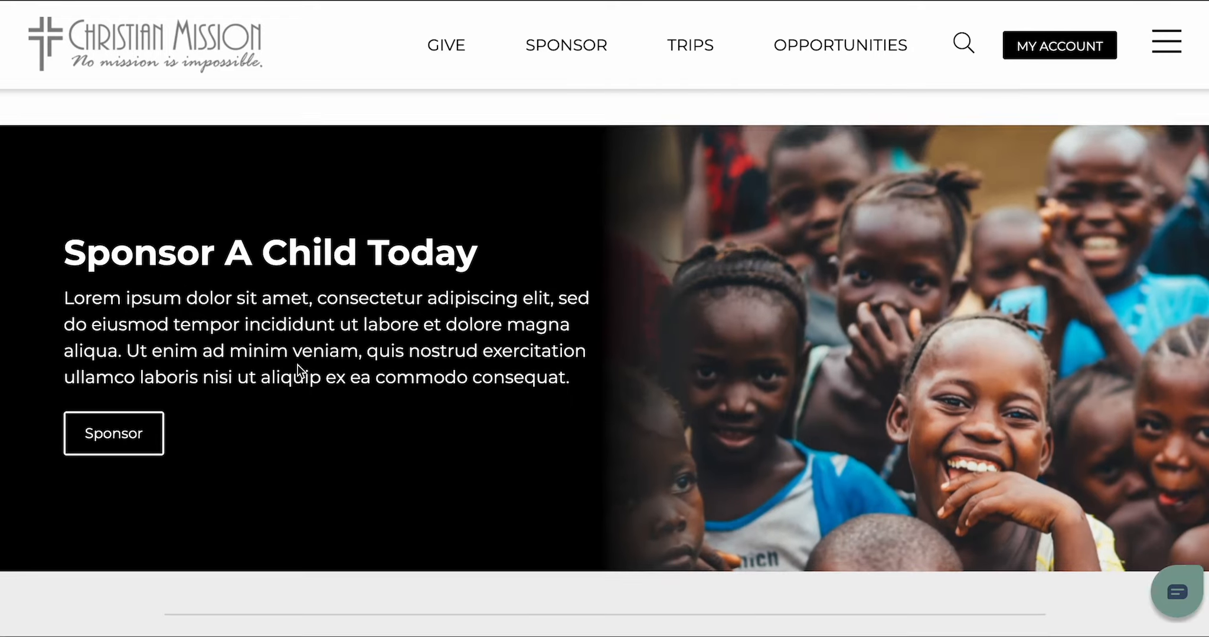
{"action": "scroll", "coordinate": [298, 365], "scroll_direction": "down", "scroll_amount": 5}
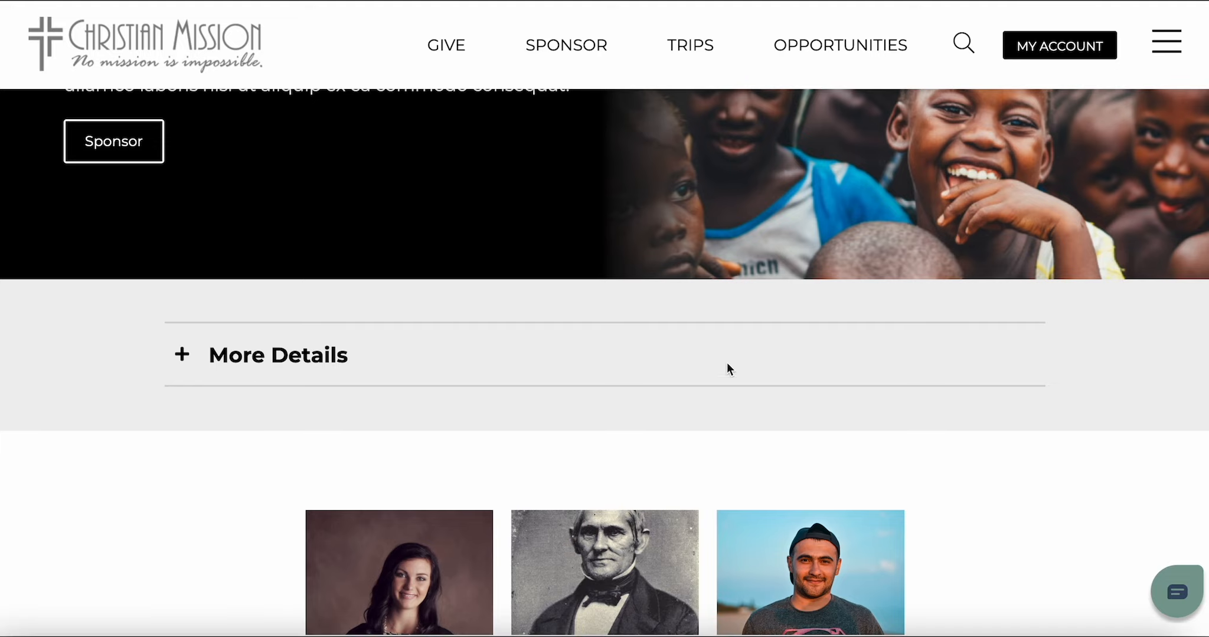
{"action": "left_click", "coordinate": [265, 356]}
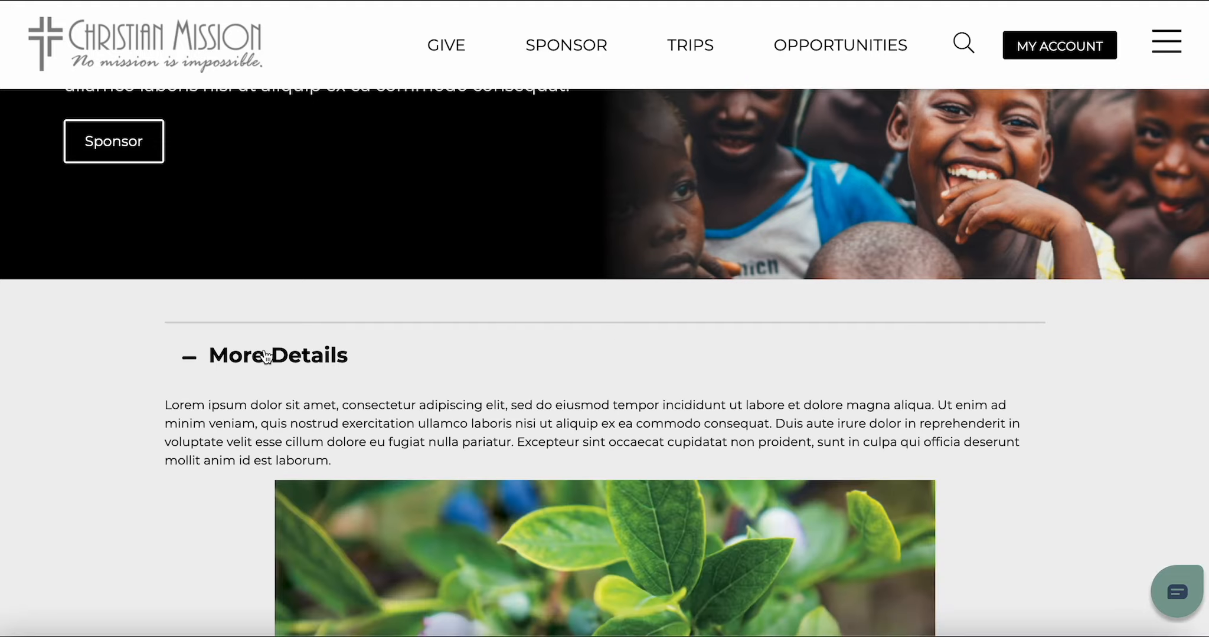
{"action": "scroll", "coordinate": [266, 356], "scroll_direction": "down", "scroll_amount": 2}
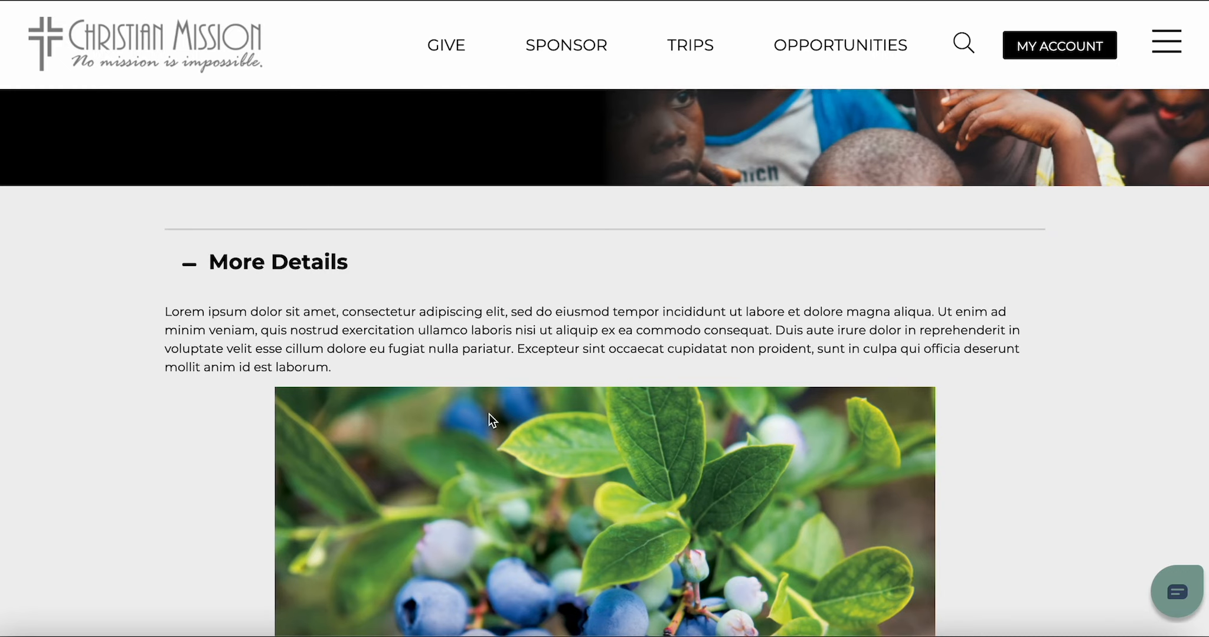
{"action": "scroll", "coordinate": [250, 327], "scroll_direction": "down", "scroll_amount": 3}
{"action": "scroll", "coordinate": [249, 327], "scroll_direction": "down", "scroll_amount": 3}
{"action": "scroll", "coordinate": [249, 327], "scroll_direction": "up", "scroll_amount": 4}
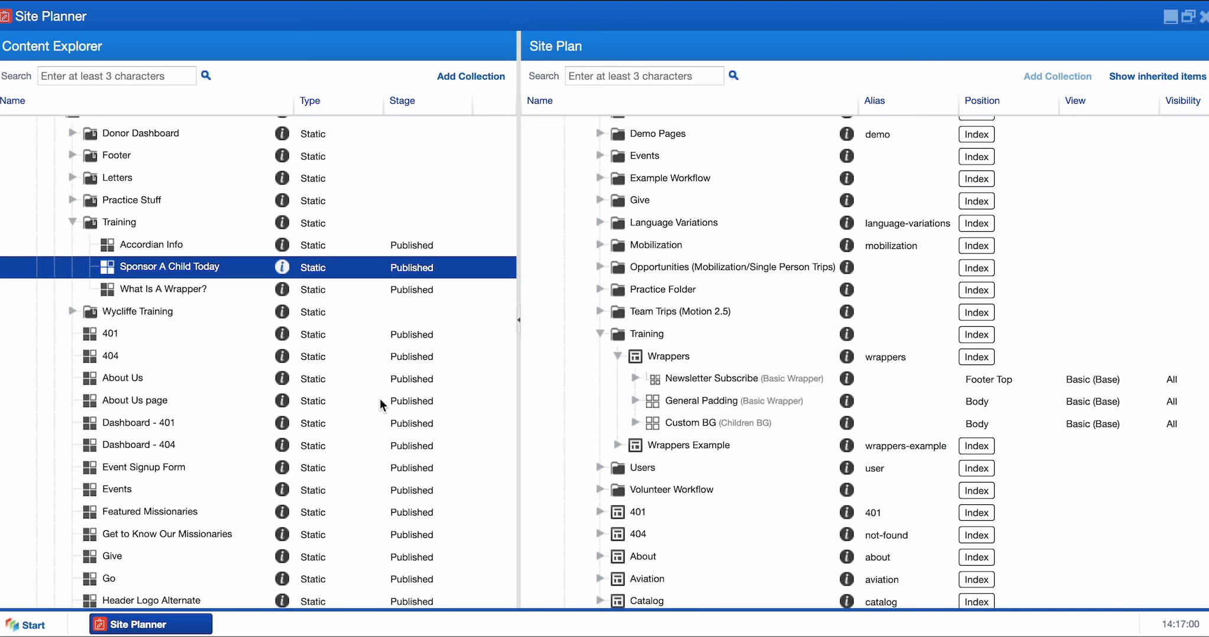
- Assign Basic Wrapper to the Wrappers page in the Body position with the Basic (Base) view and the Lighter Gray view class
{"action": "scroll", "coordinate": [282, 350], "scroll_direction": "down", "scroll_amount": 2}
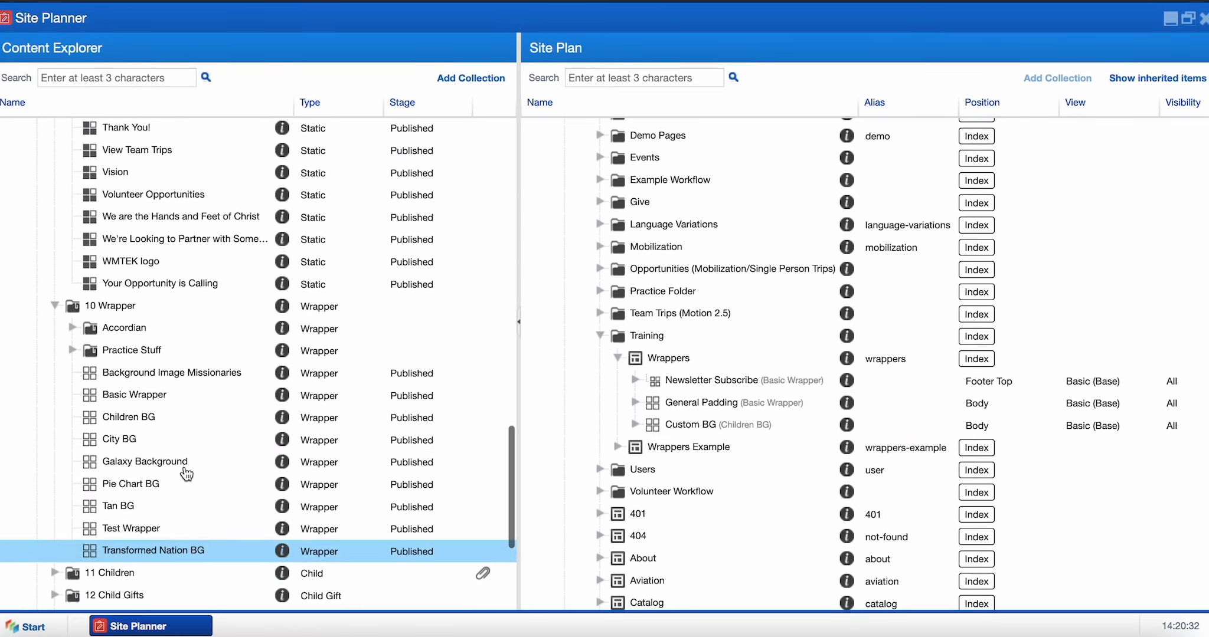
{"action": "scroll", "coordinate": [172, 472], "scroll_direction": "down", "scroll_amount": 1}
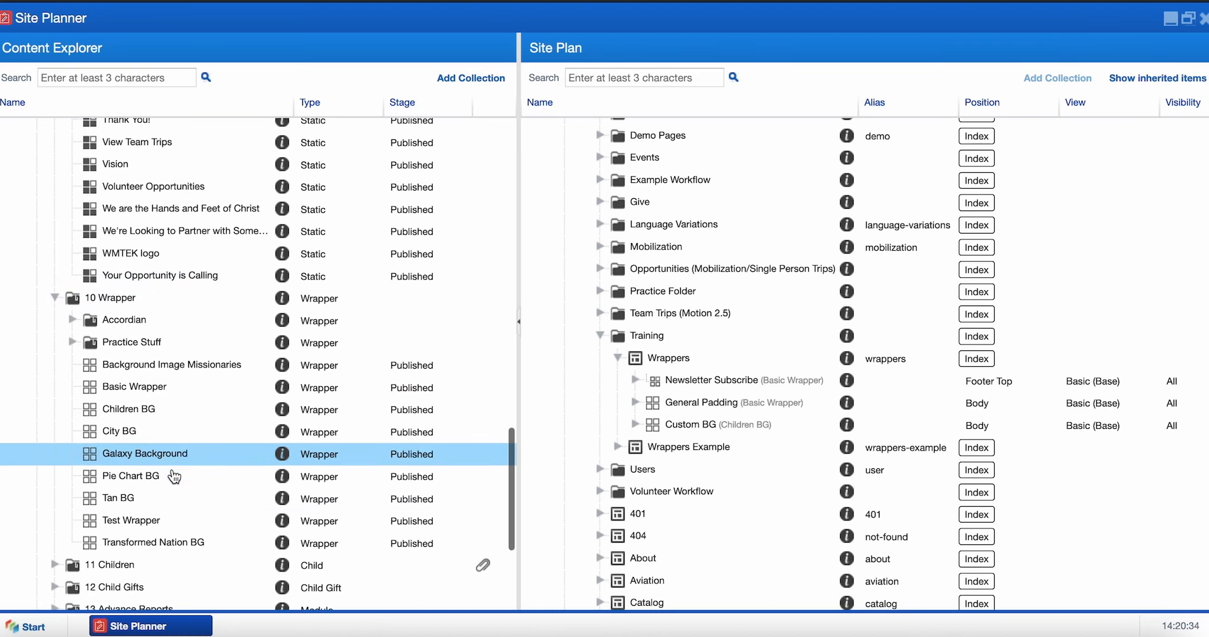
{"action": "left_click_drag", "start_coordinate": [159, 387], "coordinate": [668, 358]}
{"action": "left_click", "coordinate": [469, 173]}
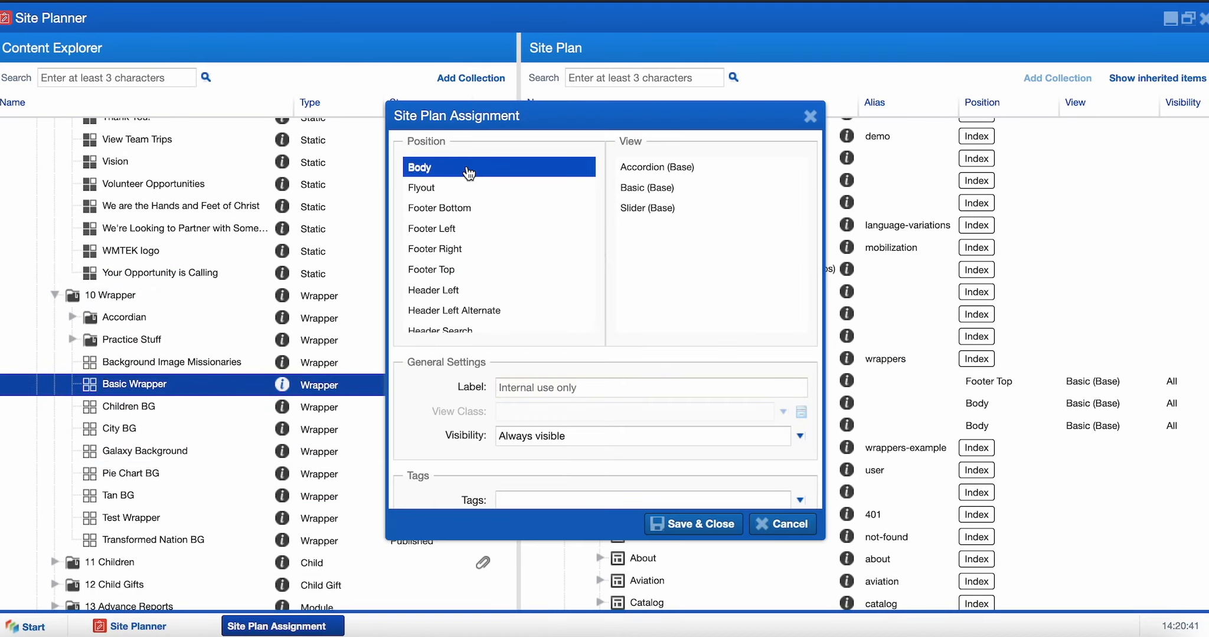
{"action": "left_click", "coordinate": [632, 188]}
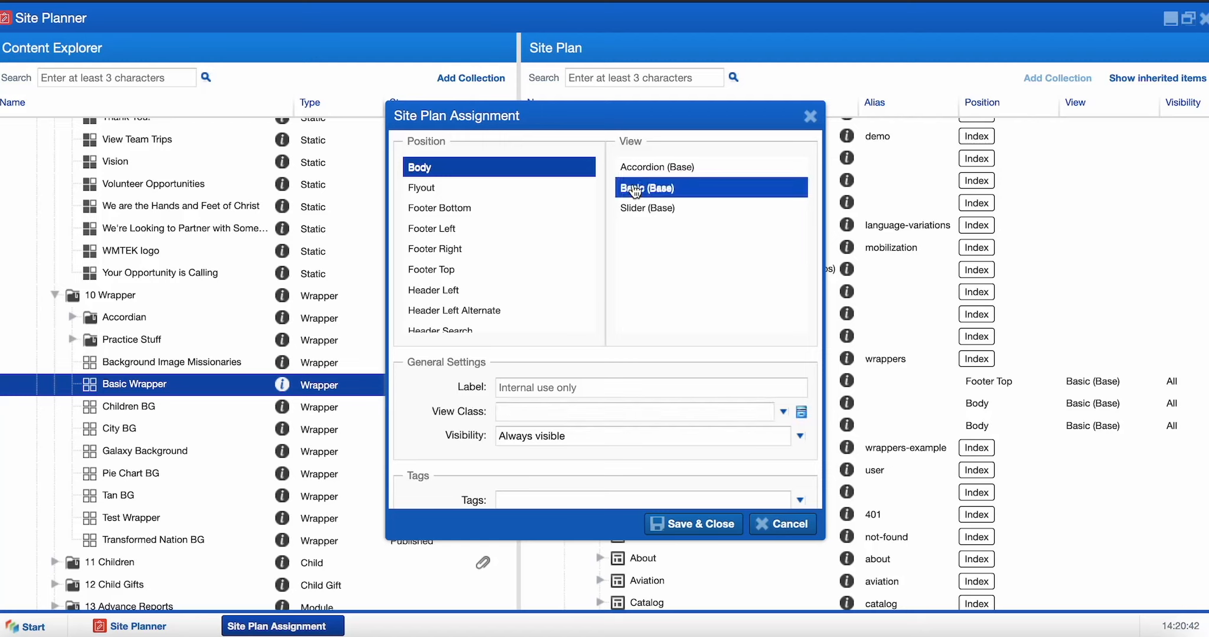
{"action": "left_click", "coordinate": [597, 410]}
{"action": "scroll", "coordinate": [590, 356], "scroll_direction": "down", "scroll_amount": 3}
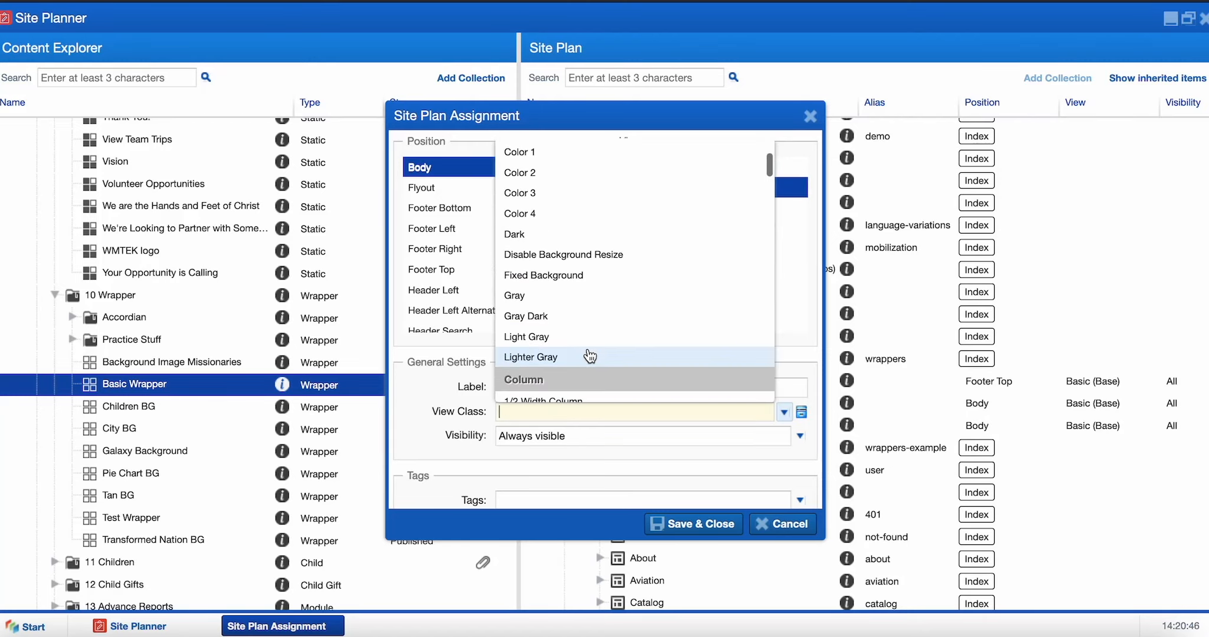
{"action": "left_click", "coordinate": [590, 356]}
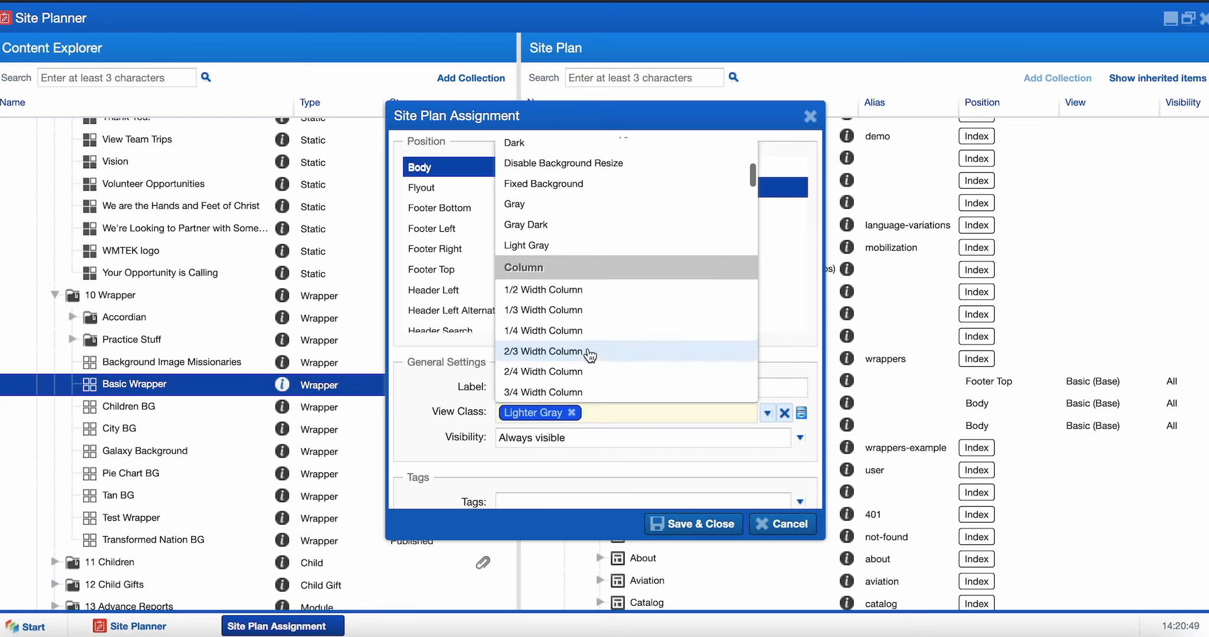
- Add the Padding - Top, Padding - Bottom and Padding - Sides view classes to the Lighter Gray wrapper assignment
{"action": "scroll", "coordinate": [589, 355], "scroll_direction": "up", "scroll_amount": 3}
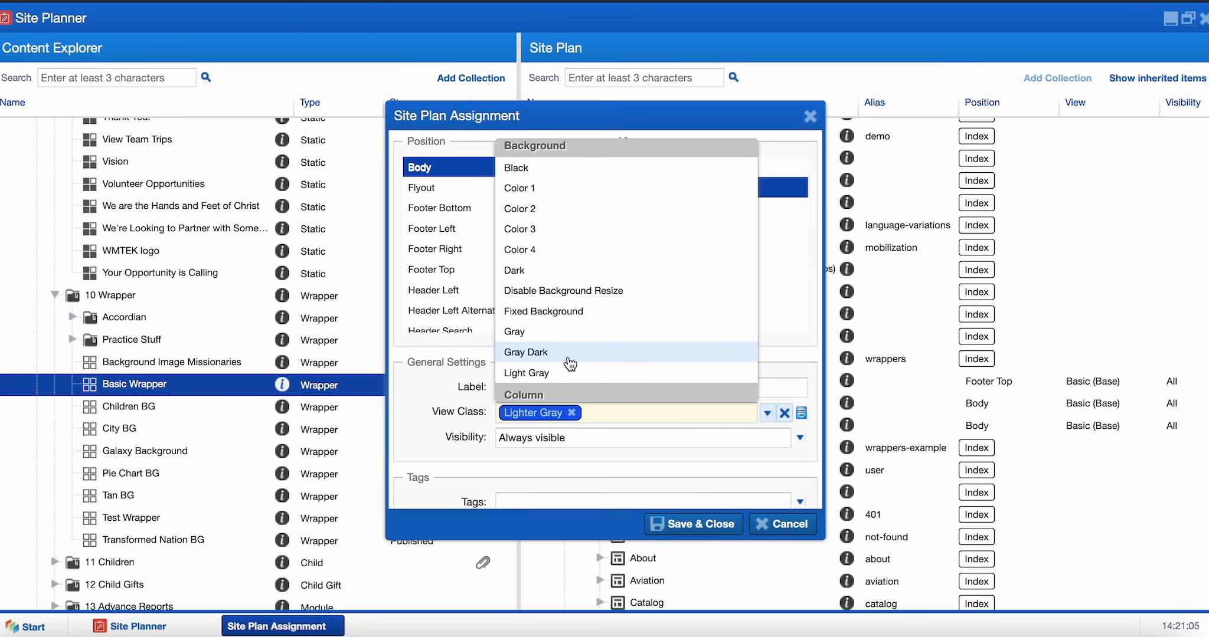
{"action": "scroll", "coordinate": [570, 364], "scroll_direction": "down", "scroll_amount": 15}
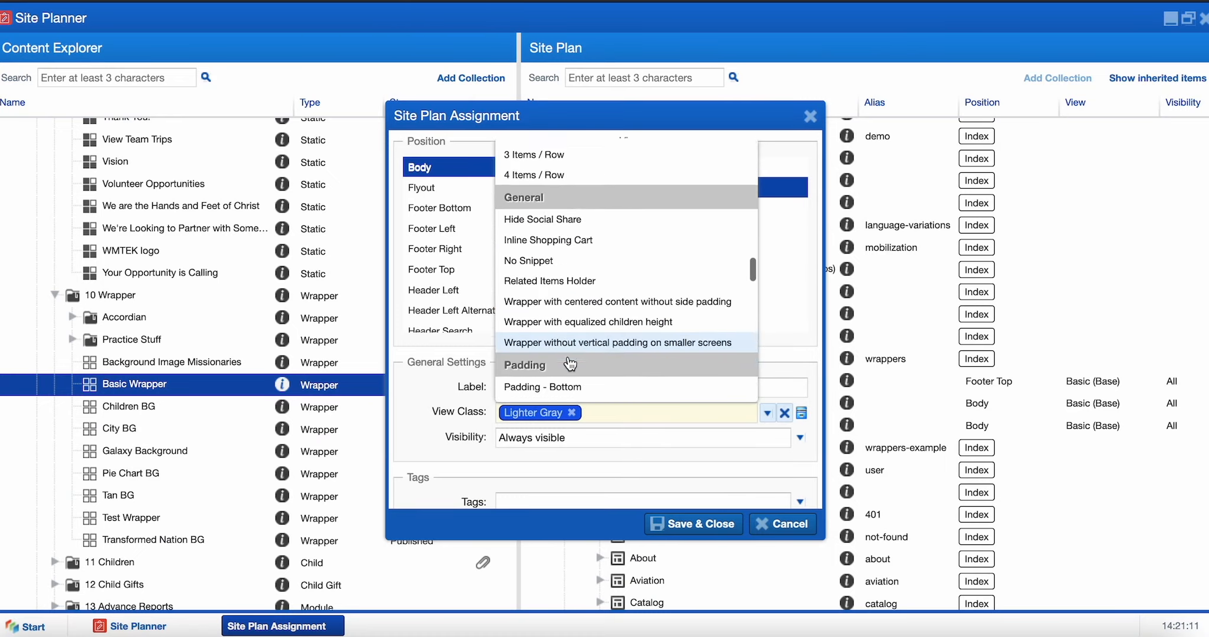
{"action": "scroll", "coordinate": [570, 364], "scroll_direction": "down", "scroll_amount": 3}
{"action": "left_click", "coordinate": [553, 274]}
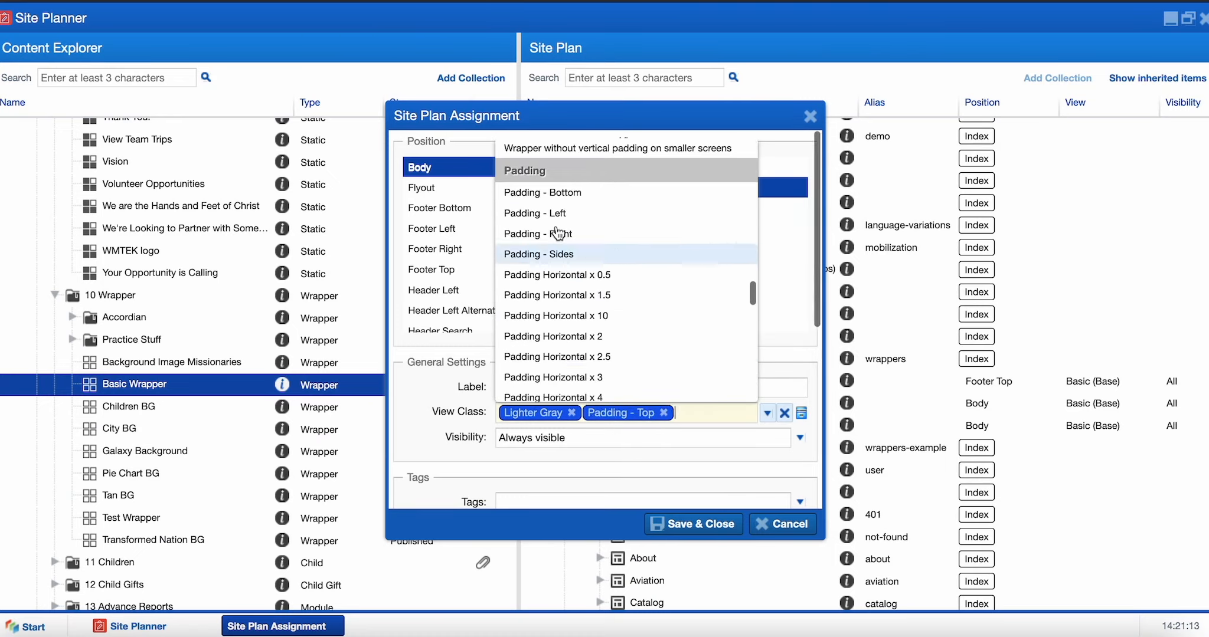
{"action": "left_click", "coordinate": [558, 193]}
{"action": "left_click", "coordinate": [559, 232]}
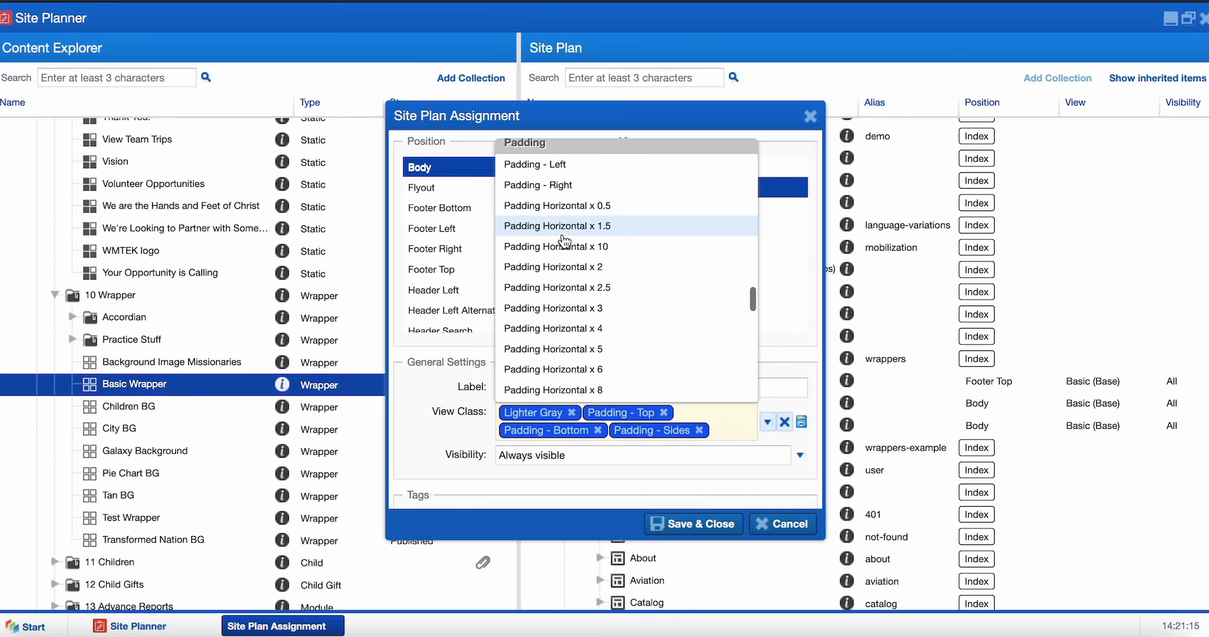
- Add the Padding Horizontal x 6 and Padding Vertical x 2.5 view classes to the Lighter Gray wrapper assignment
{"action": "scroll", "coordinate": [565, 239], "scroll_direction": "down", "scroll_amount": 1}
{"action": "left_click", "coordinate": [574, 315]}
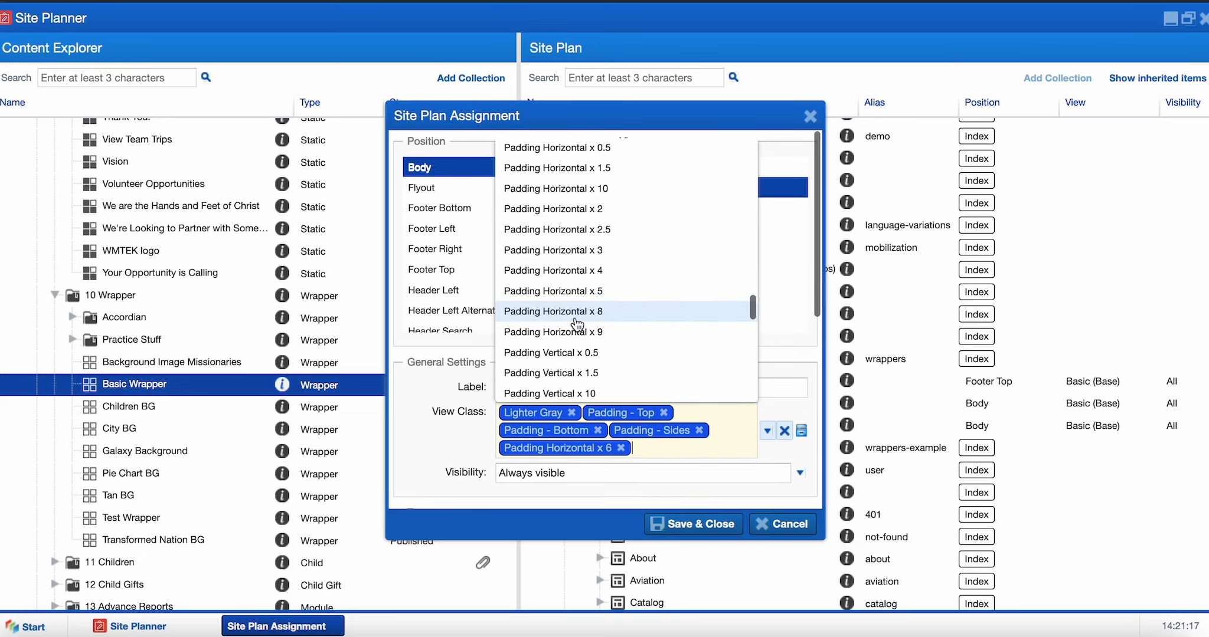
{"action": "scroll", "coordinate": [577, 324], "scroll_direction": "down", "scroll_amount": 6}
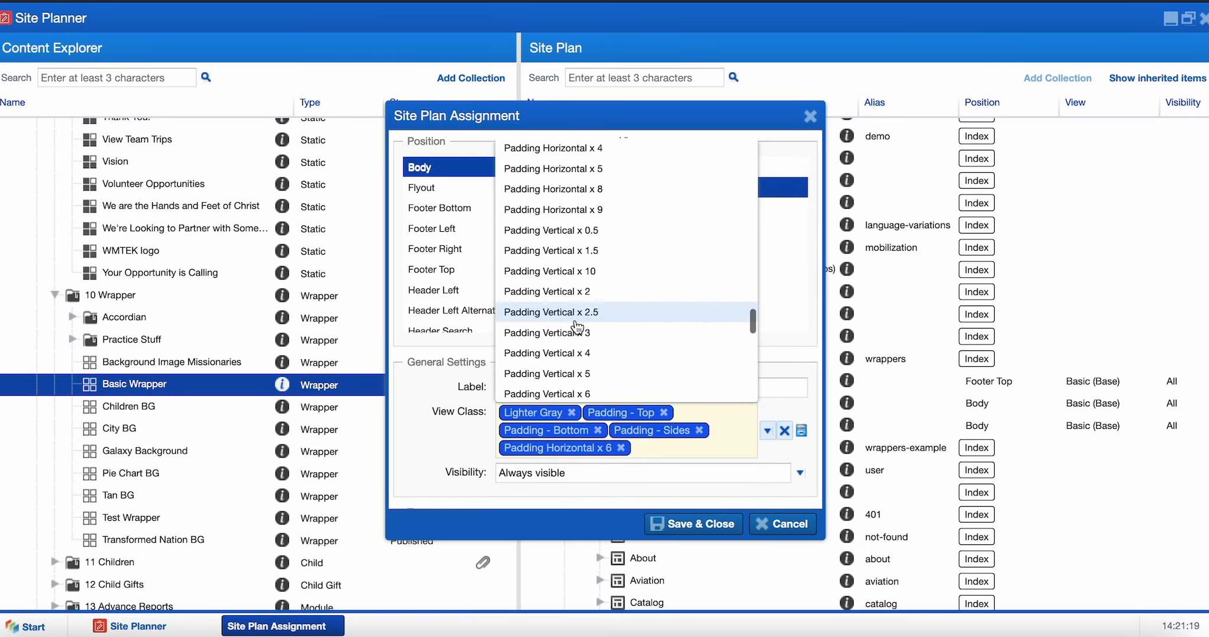
{"action": "left_click", "coordinate": [567, 313]}
- Label the Lighter Gray wrapper assignment Accordian Padding and save it
{"action": "left_click", "coordinate": [461, 390]}
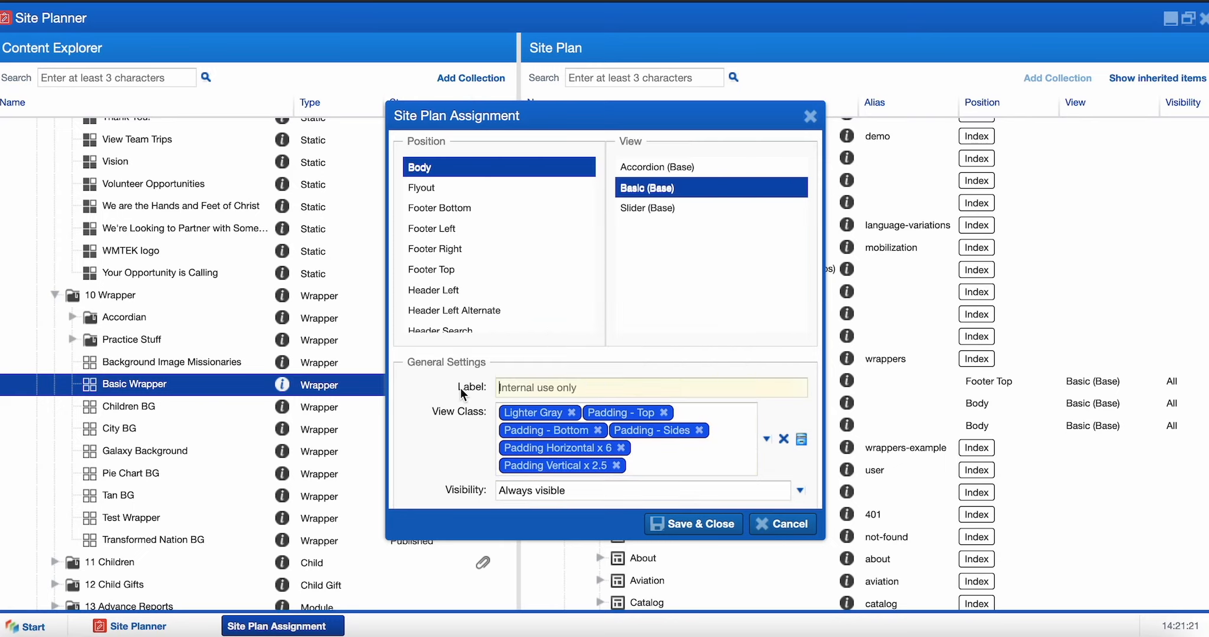
{"action": "type", "text": "Accordian Padding"}
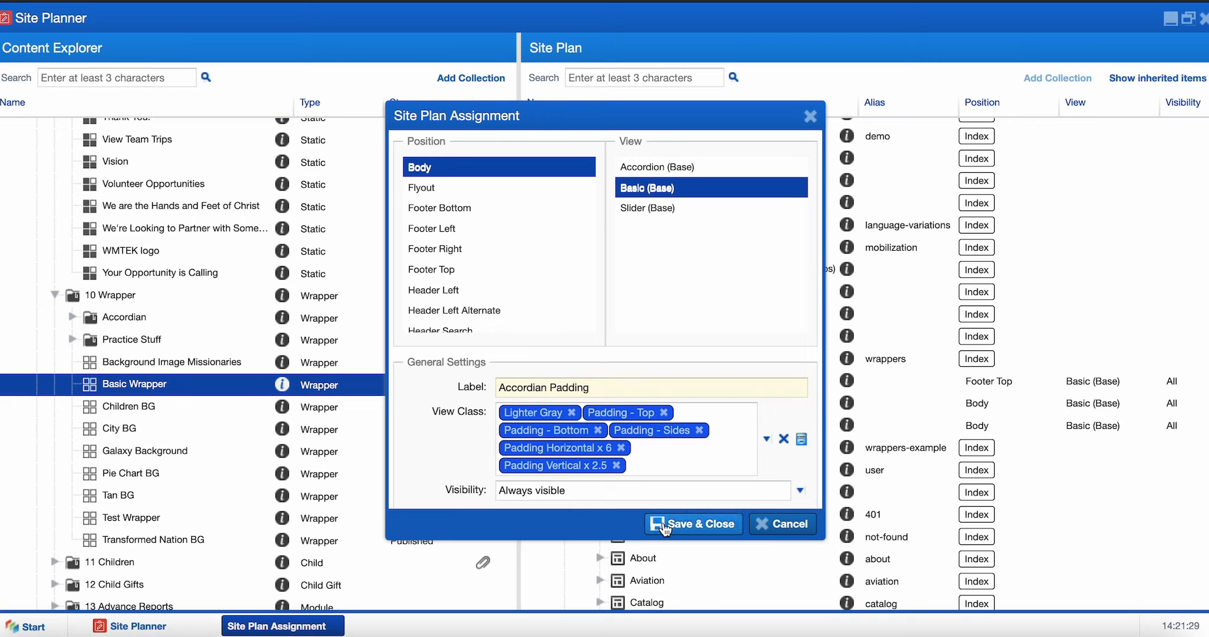
{"action": "left_click", "coordinate": [697, 524]}
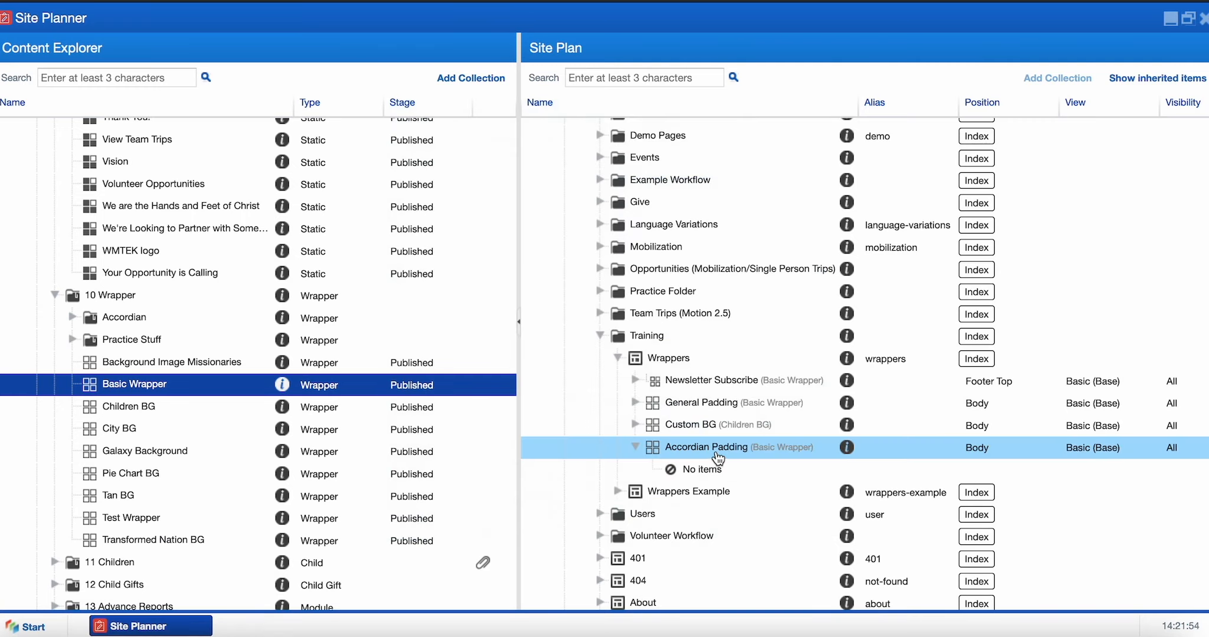
- Assign Basic Wrapper inside the Accordian Padding wrapper with the Basic (Base) view and the Centered - 1000px view class
{"action": "left_click_drag", "start_coordinate": [164, 387], "coordinate": [669, 451]}
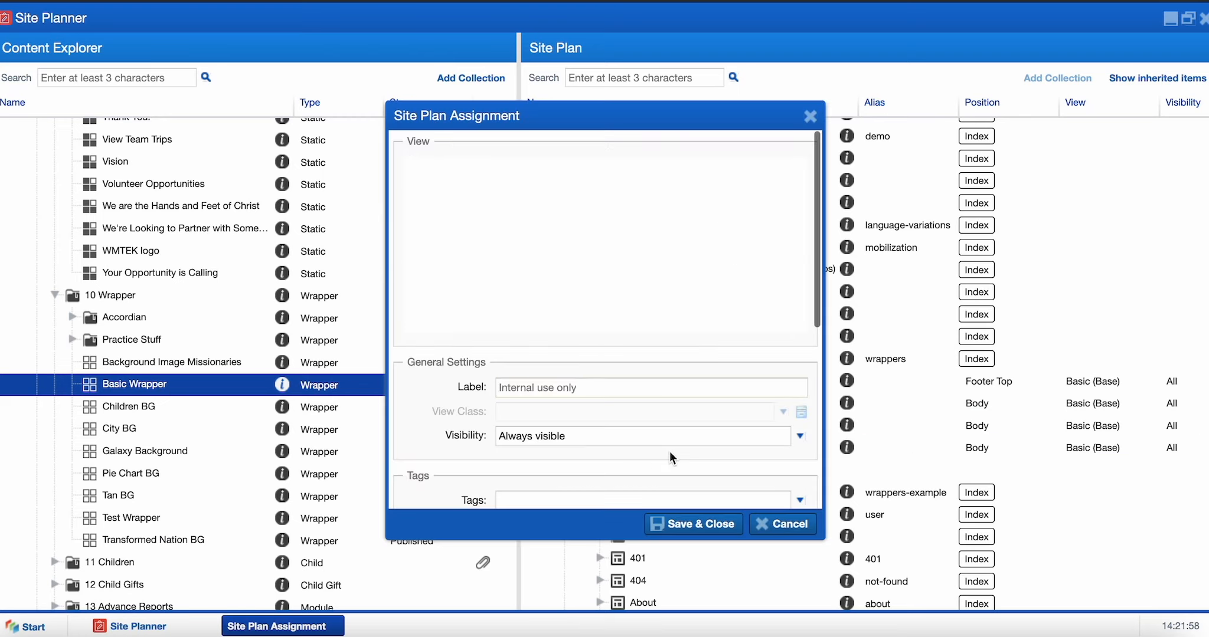
{"action": "left_click", "coordinate": [511, 195]}
{"action": "left_click", "coordinate": [570, 411]}
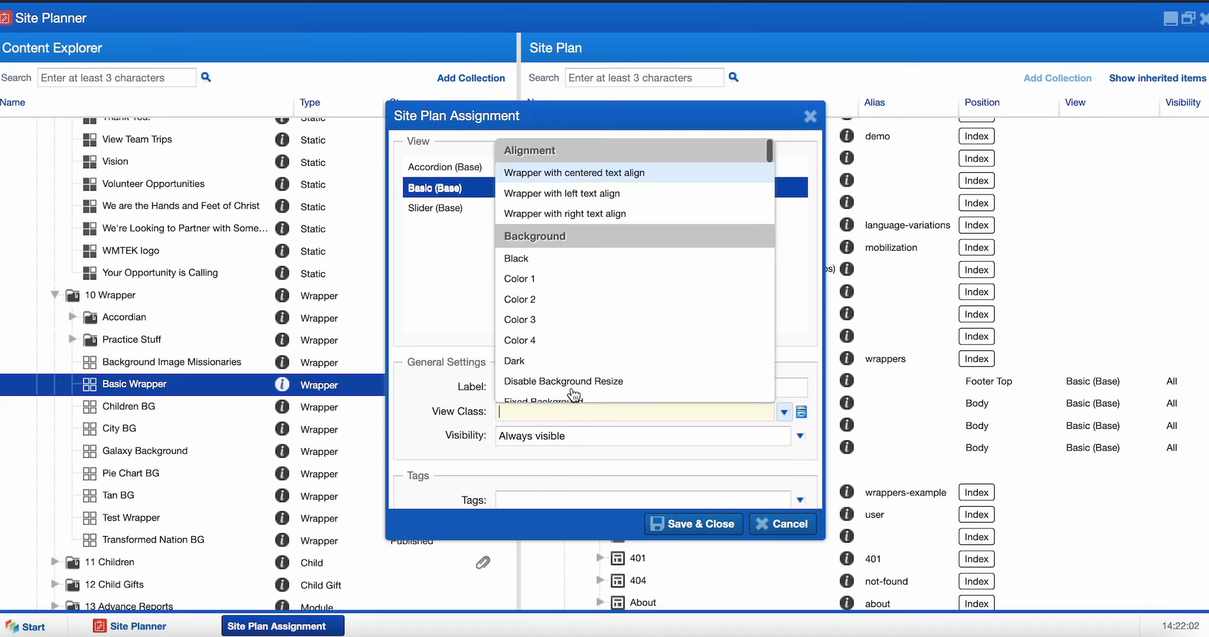
{"action": "scroll", "coordinate": [572, 384], "scroll_direction": "down", "scroll_amount": 5}
{"action": "scroll", "coordinate": [571, 384], "scroll_direction": "down", "scroll_amount": 4}
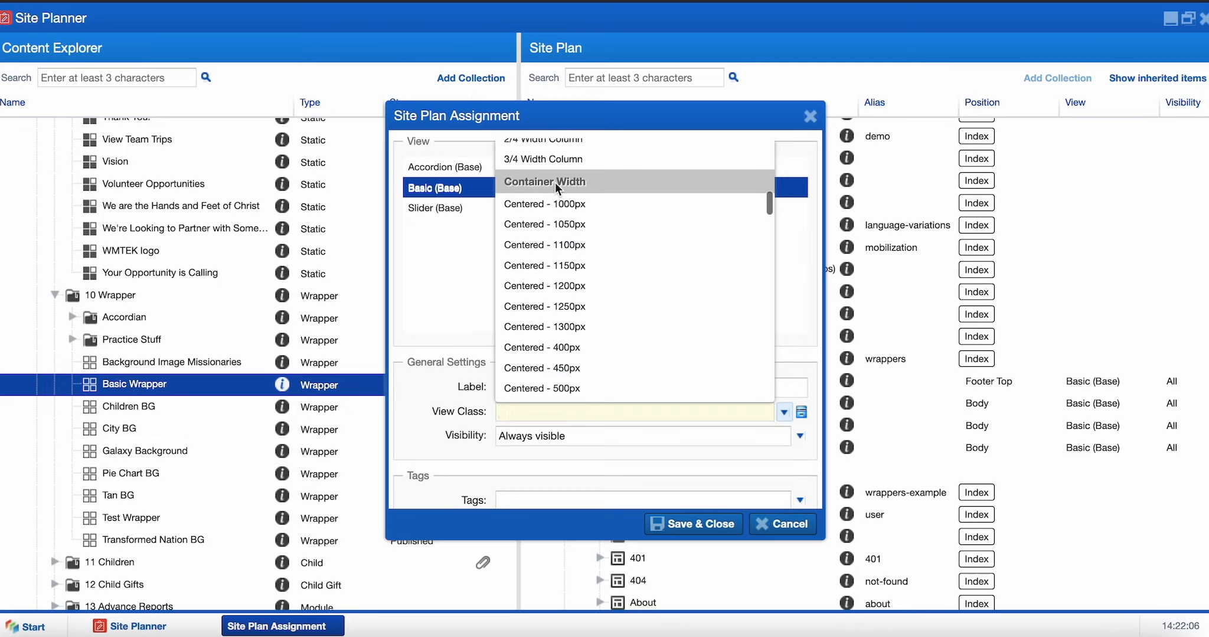
{"action": "left_click", "coordinate": [545, 204]}
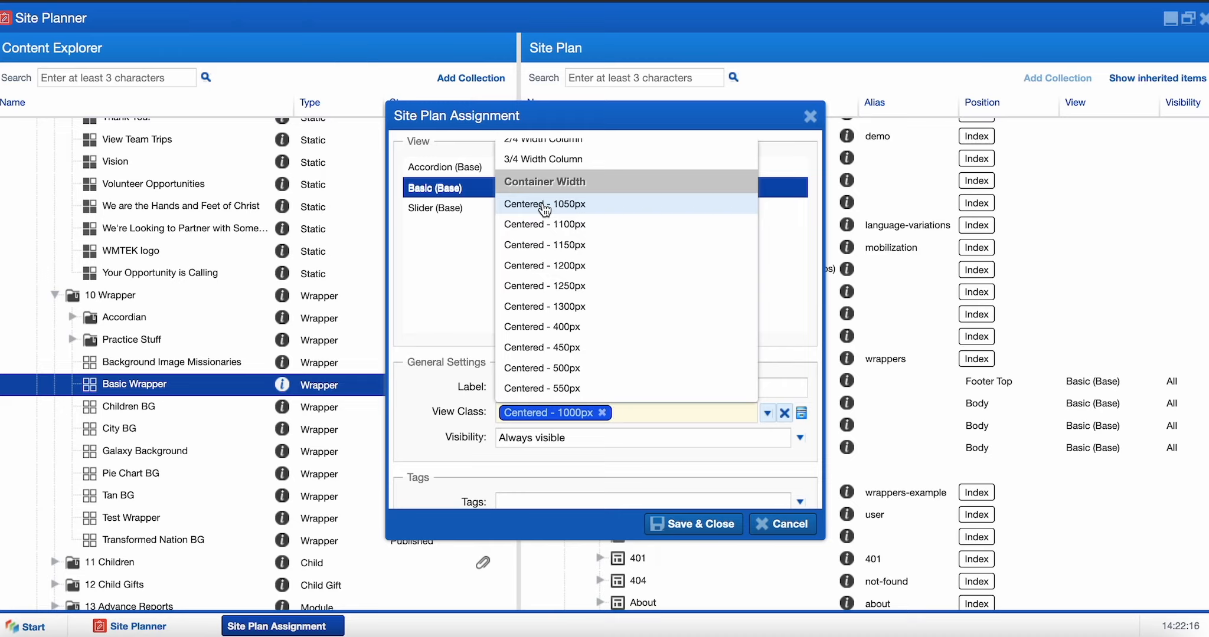
- Label the Basic Wrapper assignment nested in Accordian Padding Centered and save it
{"action": "left_click", "coordinate": [782, 388]}
{"action": "type", "text": "Cen"}
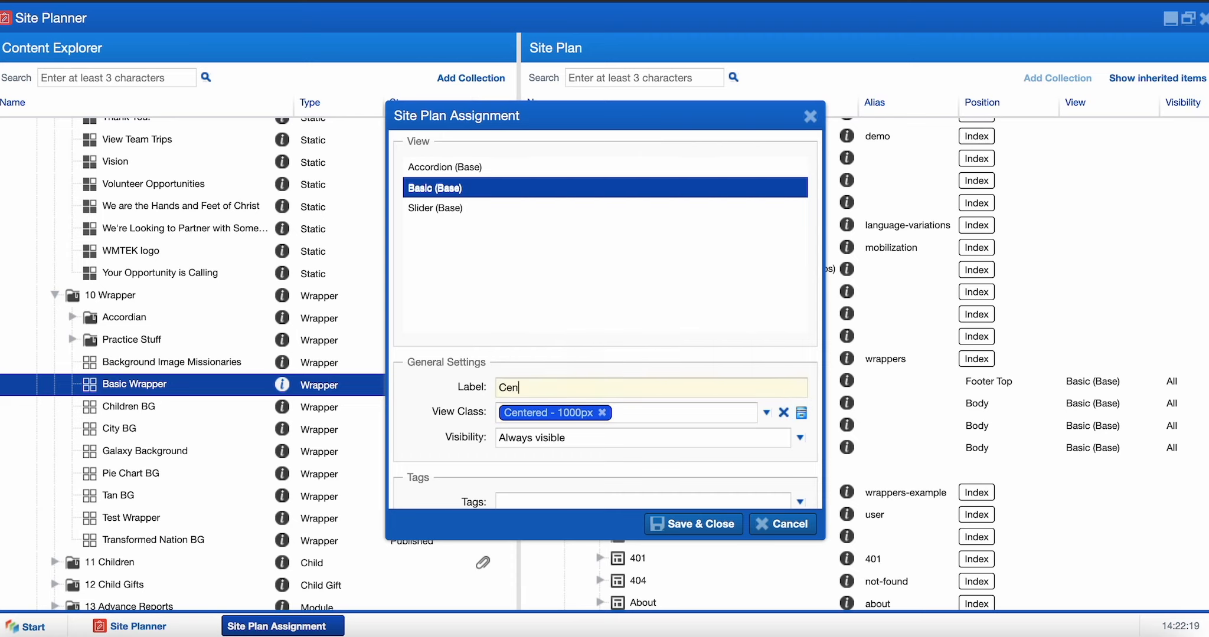
{"action": "type", "text": "tered"}
{"action": "key", "text": "Return"}
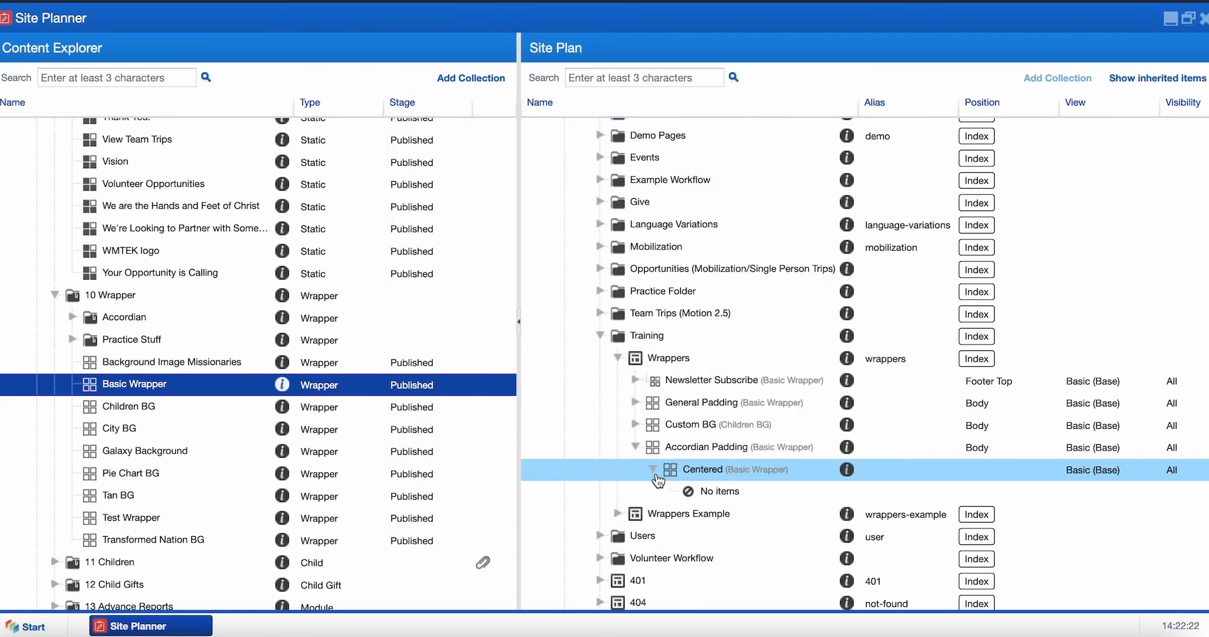
- Expand the Accordian folder in the 10 Wrapper collection to reach the More Details wrapper
{"action": "left_click", "coordinate": [697, 476]}
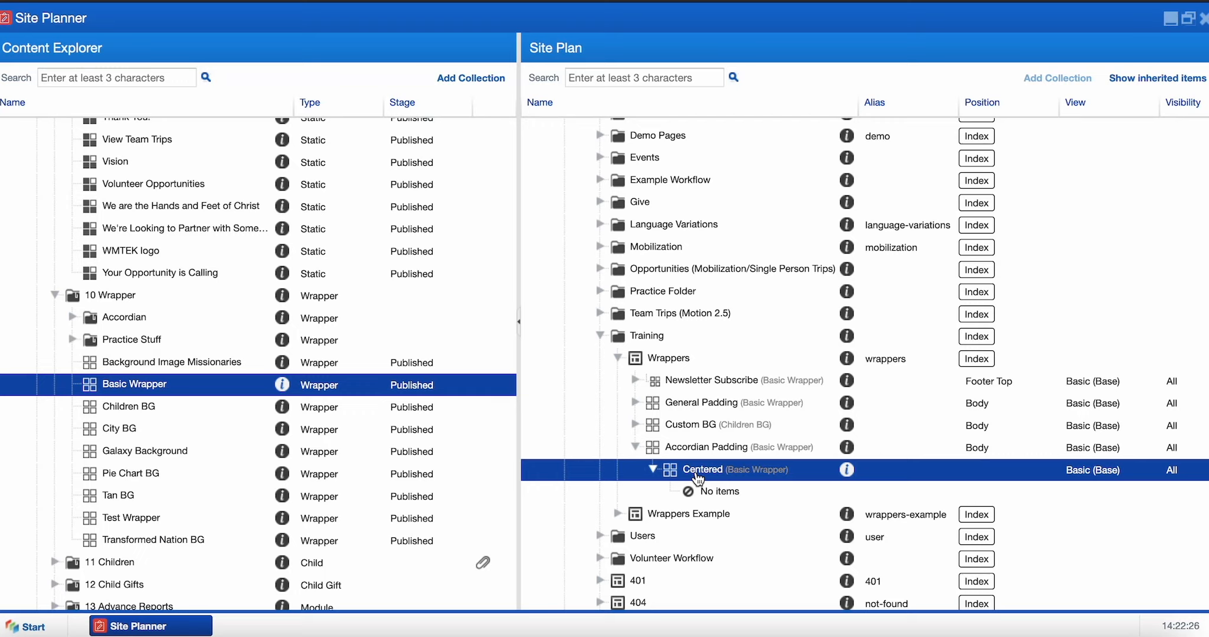
{"action": "left_click", "coordinate": [154, 301]}
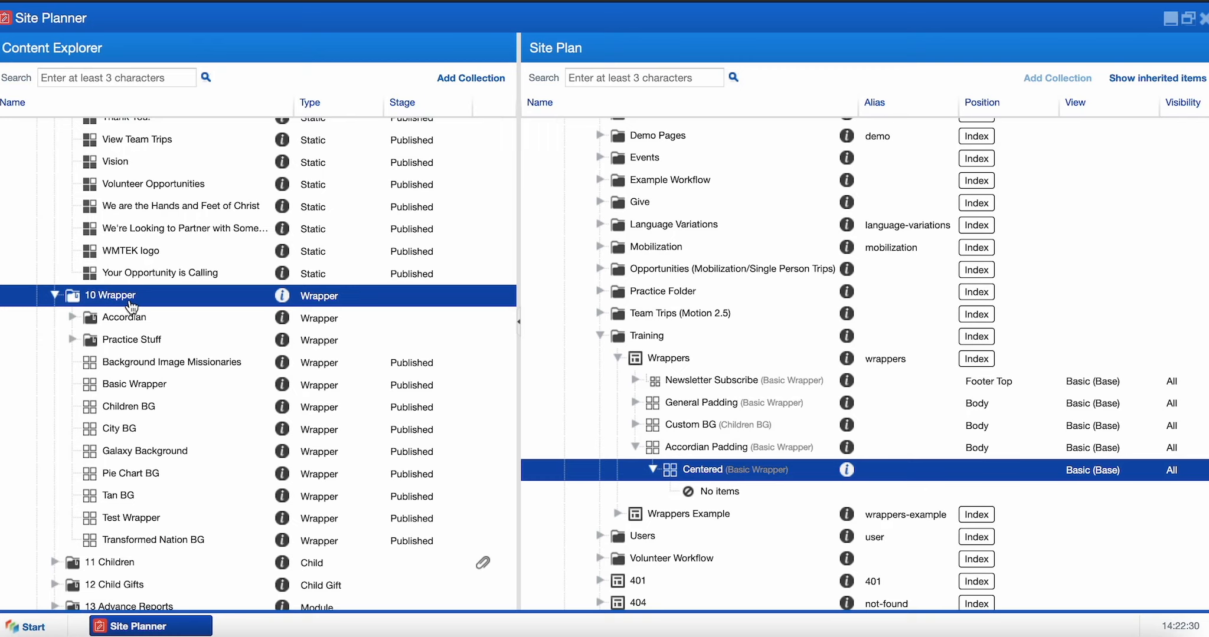
{"action": "left_click", "coordinate": [74, 317]}
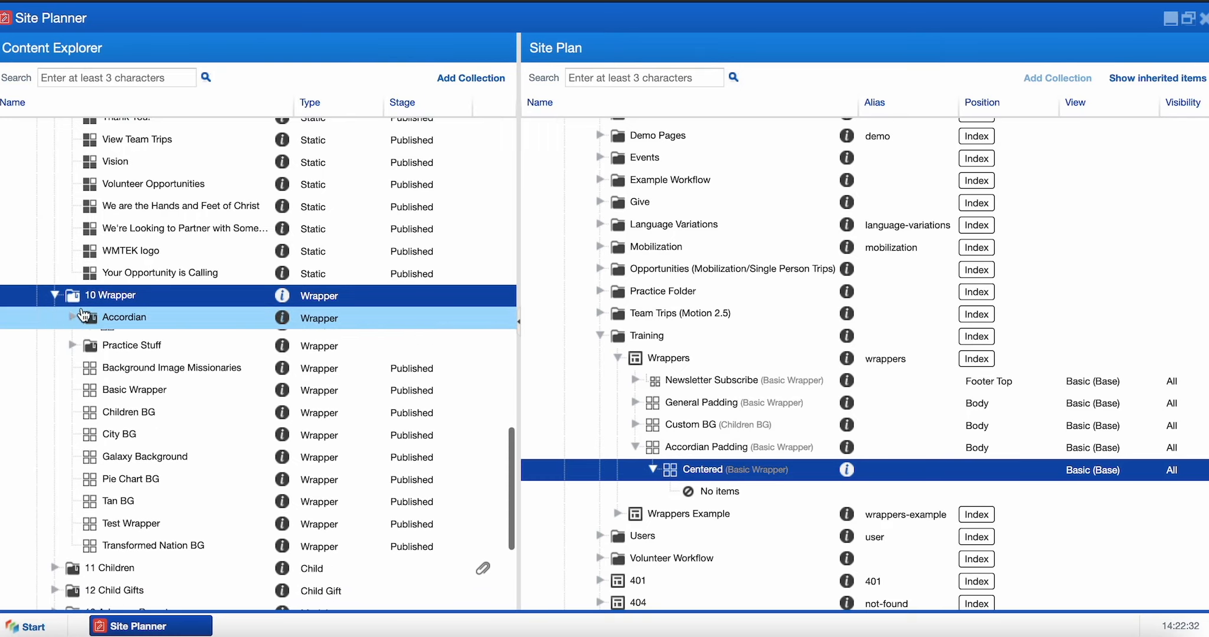
{"action": "right_click", "coordinate": [117, 301]}
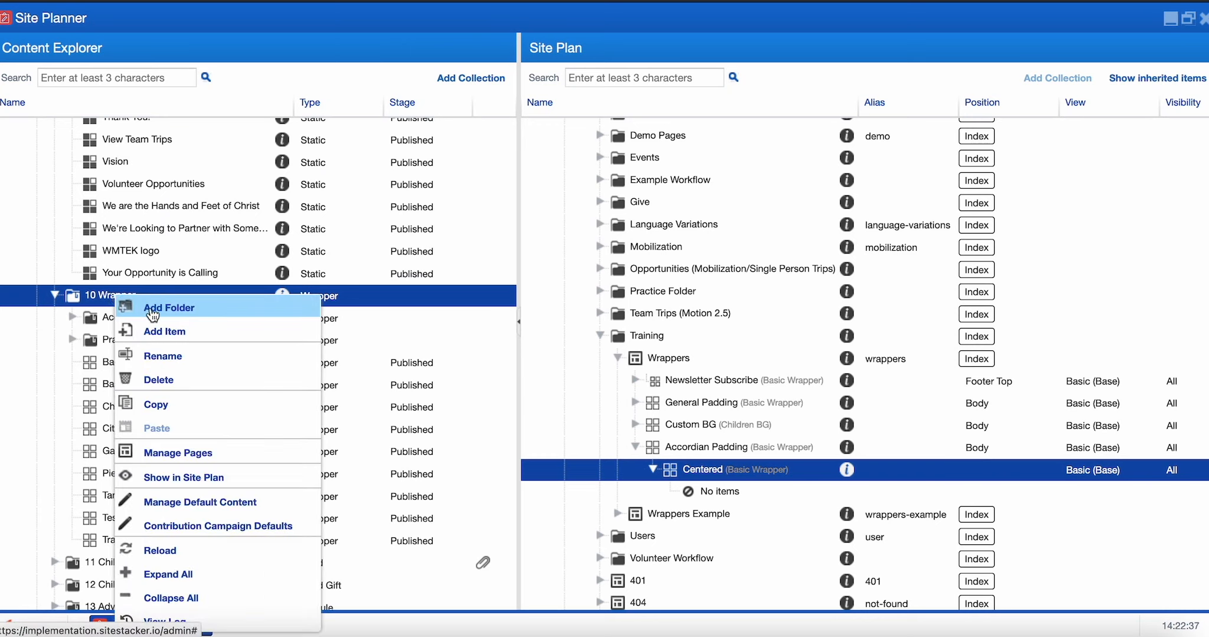
{"action": "left_click", "coordinate": [88, 298]}
{"action": "left_click", "coordinate": [93, 317]}
{"action": "left_click", "coordinate": [73, 317]}
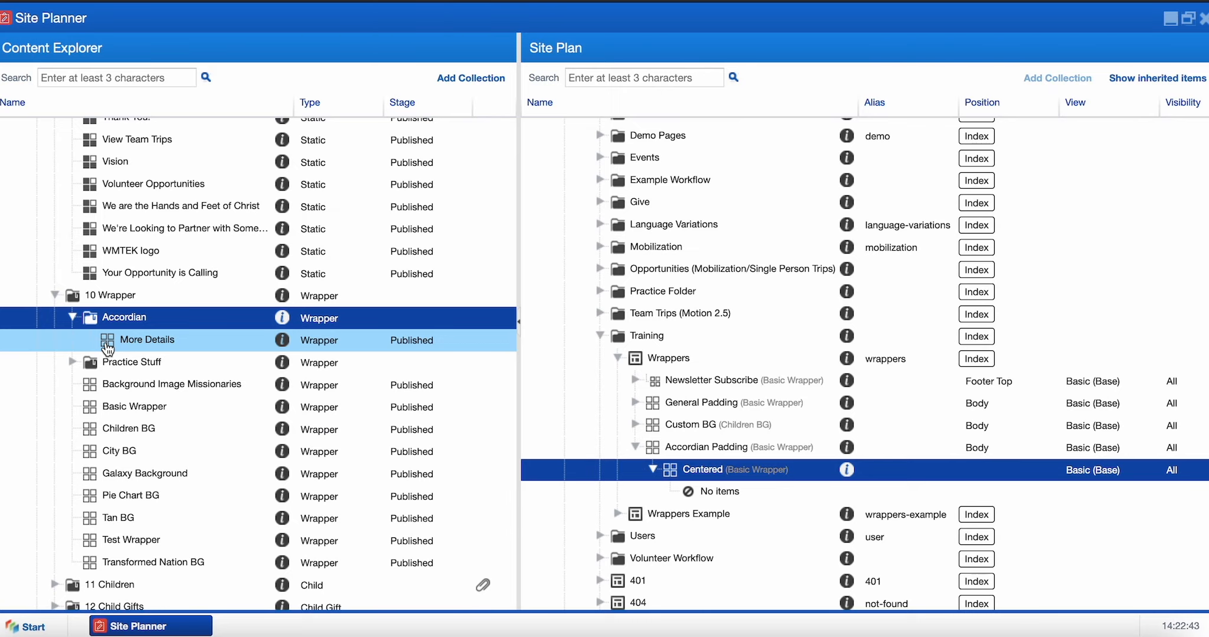
{"action": "right_click", "coordinate": [110, 322]}
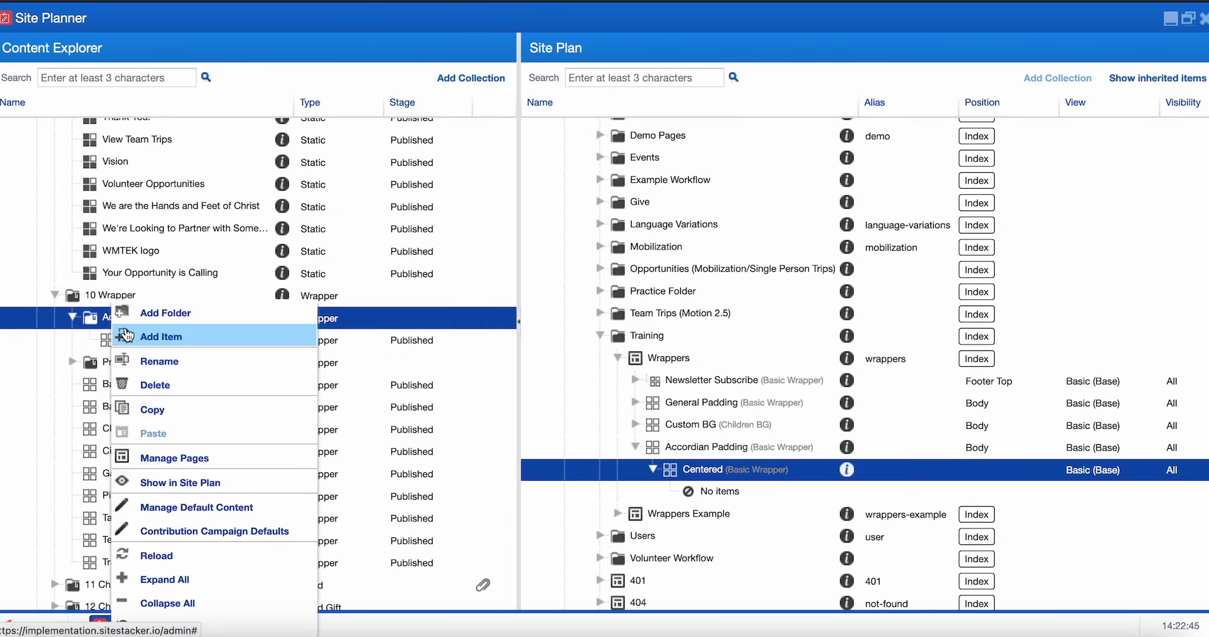
{"action": "left_click", "coordinate": [126, 336]}
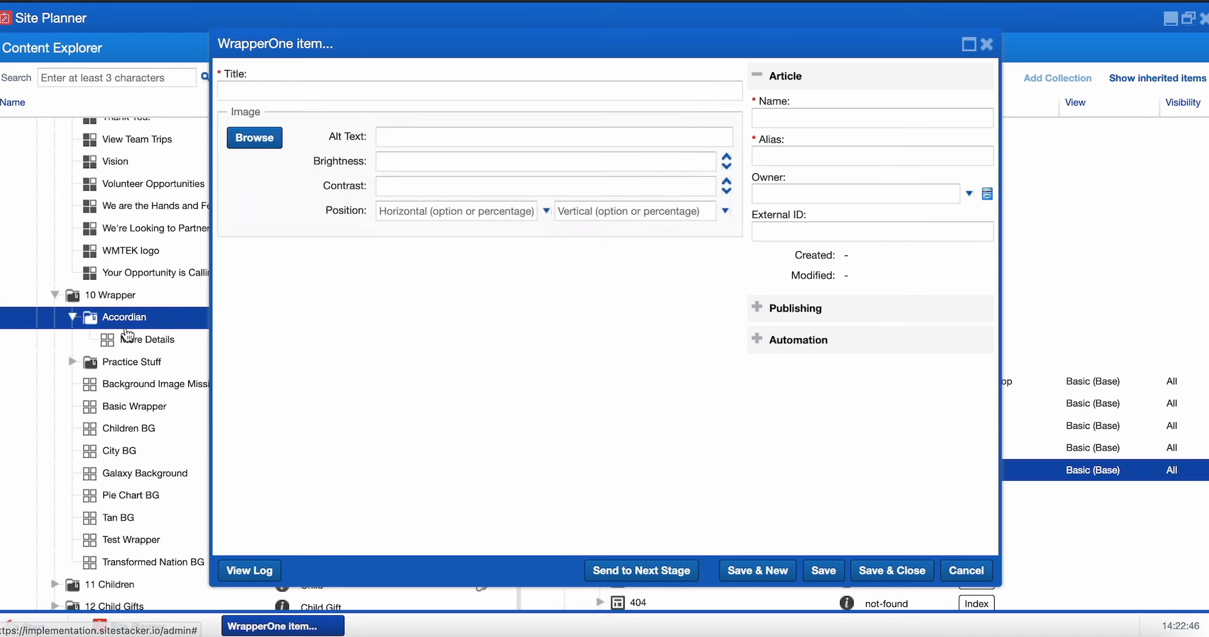
{"action": "left_click", "coordinate": [270, 88]}
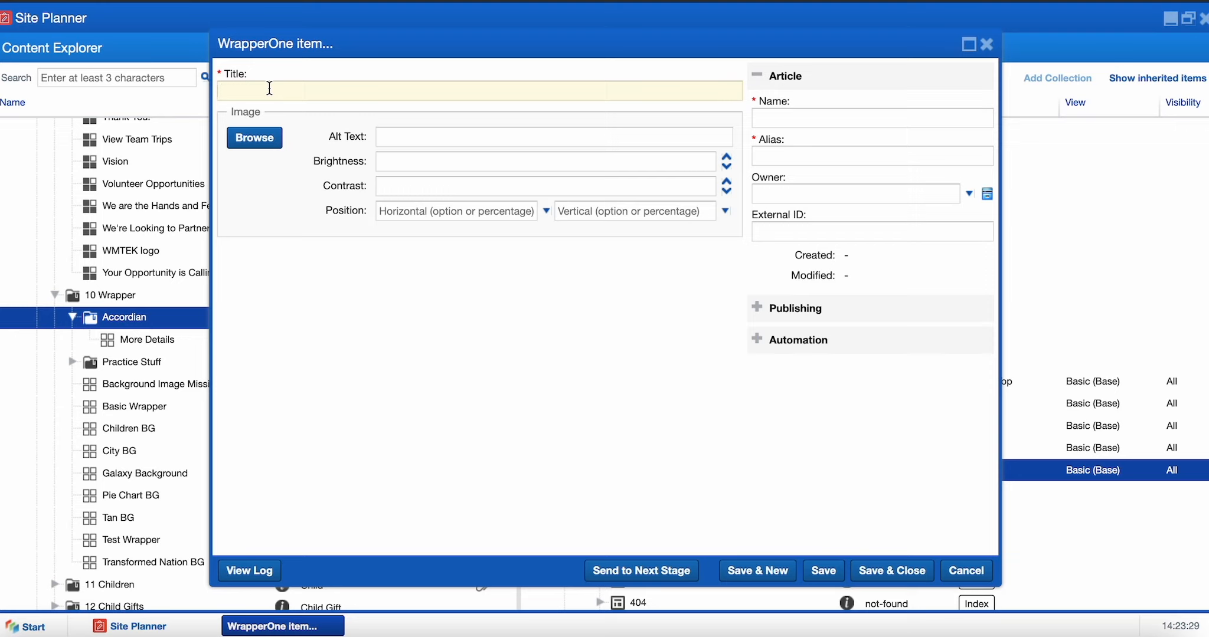
{"action": "type", "text": "More Details"}
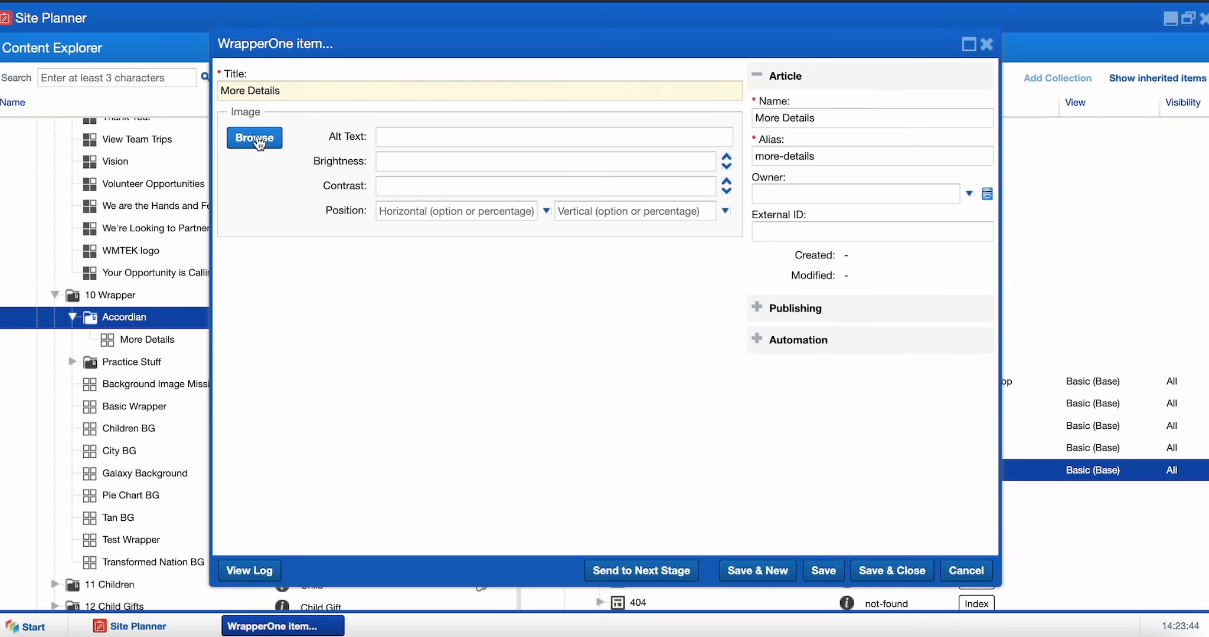
{"action": "left_click", "coordinate": [957, 572]}
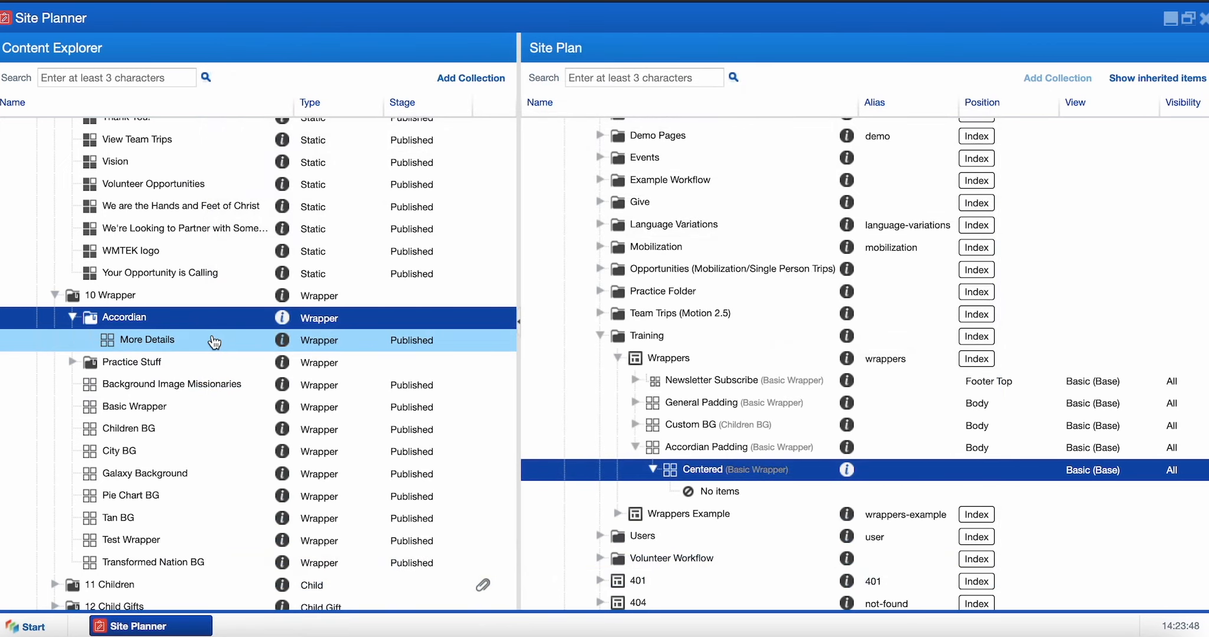
- Assign the More Details wrapper inside the Centered wrapper with the Accordion (Base) view and the label Accordian
{"action": "left_click_drag", "start_coordinate": [215, 342], "coordinate": [697, 474]}
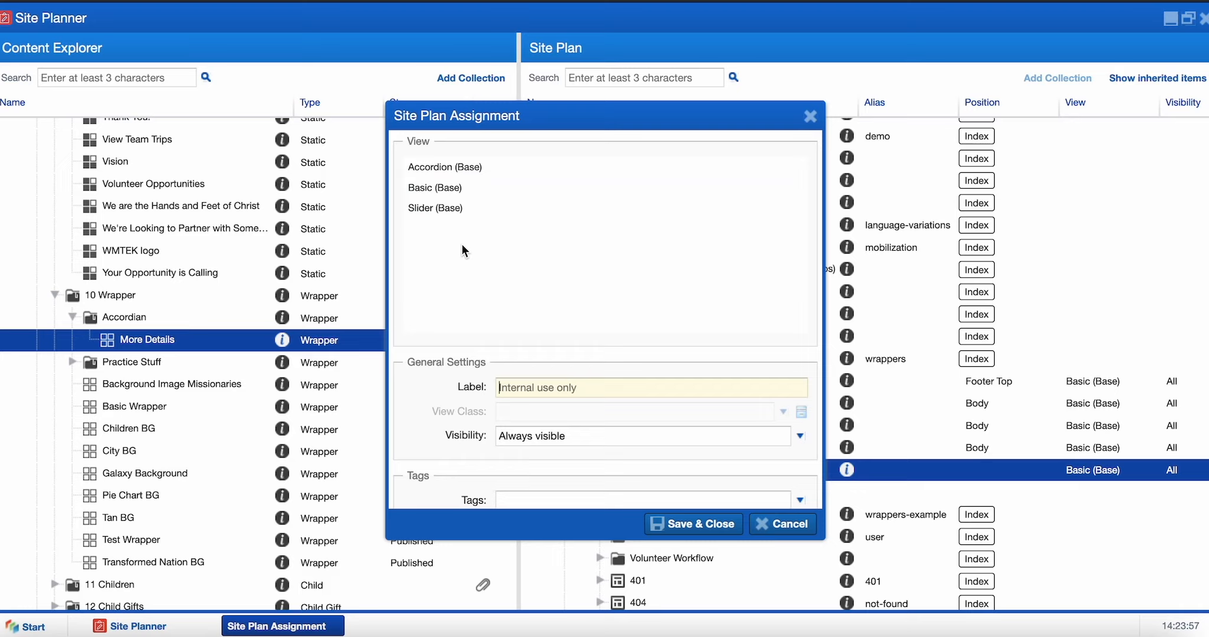
{"action": "left_click", "coordinate": [460, 171]}
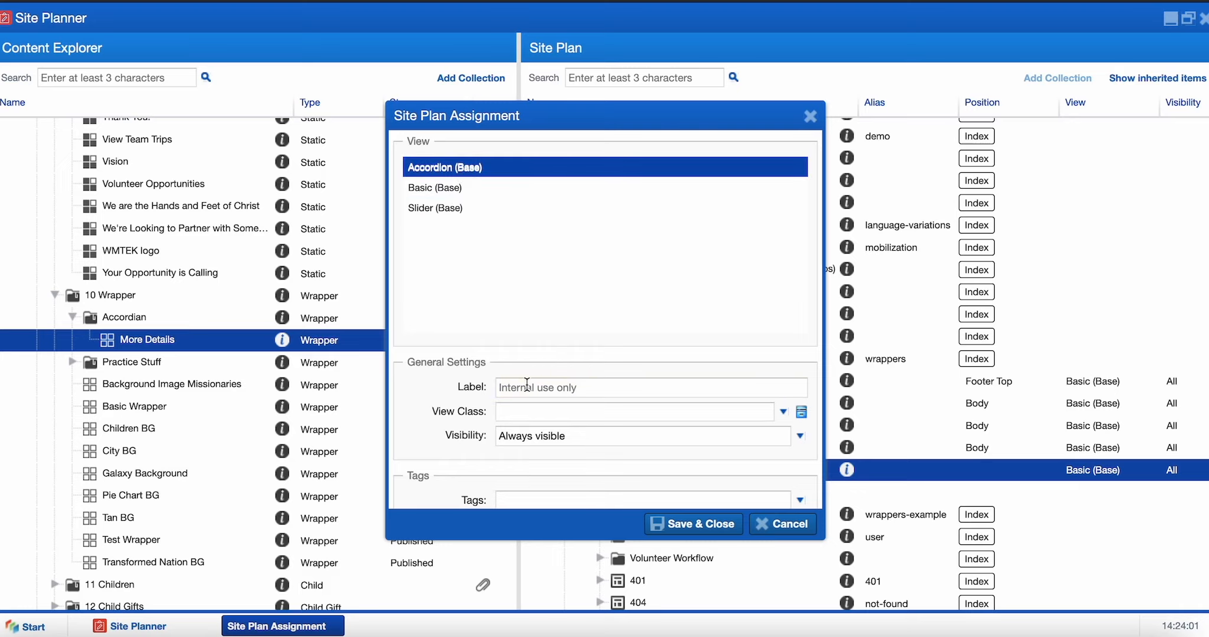
{"action": "type", "text": "Accordian"}
- Add the Simple style, Black title color and H4 title view classes to the Accordian assignment and save it
{"action": "left_click", "coordinate": [526, 413]}
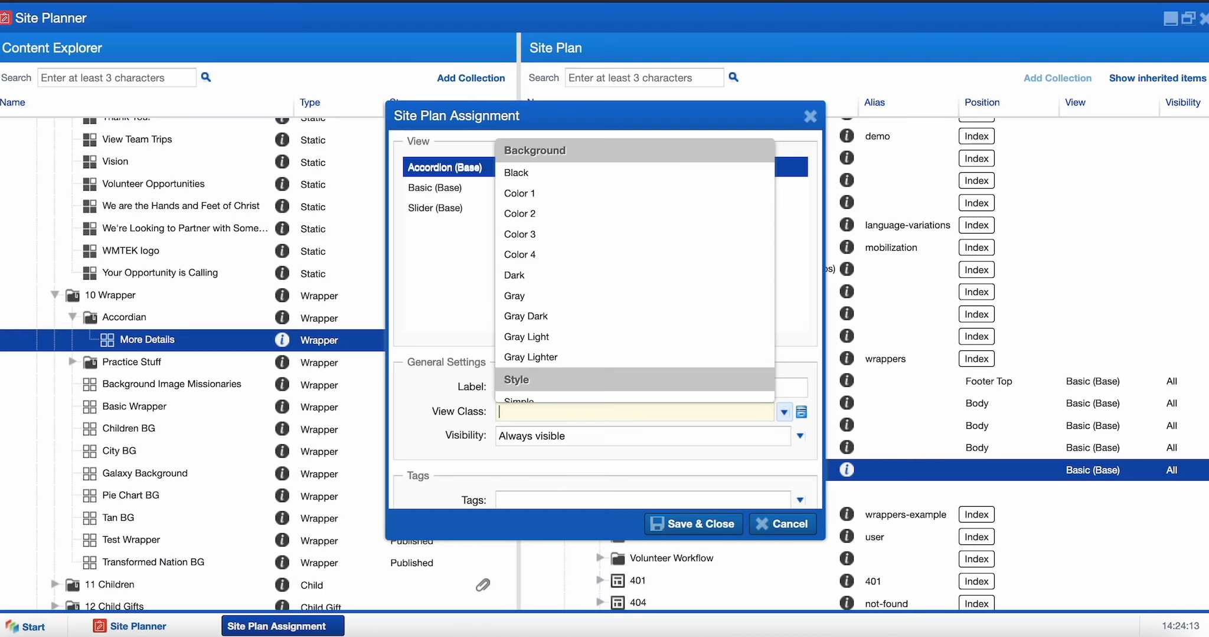
{"action": "scroll", "coordinate": [551, 335], "scroll_direction": "down", "scroll_amount": 3}
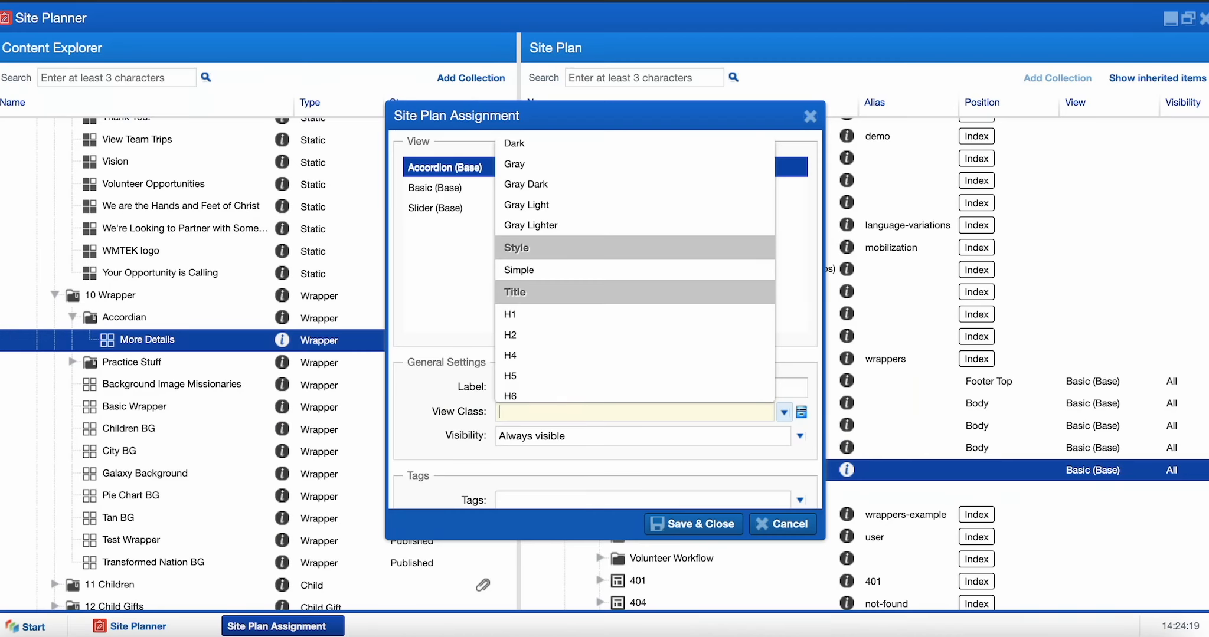
{"action": "left_click", "coordinate": [564, 271]}
{"action": "scroll", "coordinate": [562, 270], "scroll_direction": "down", "scroll_amount": 2}
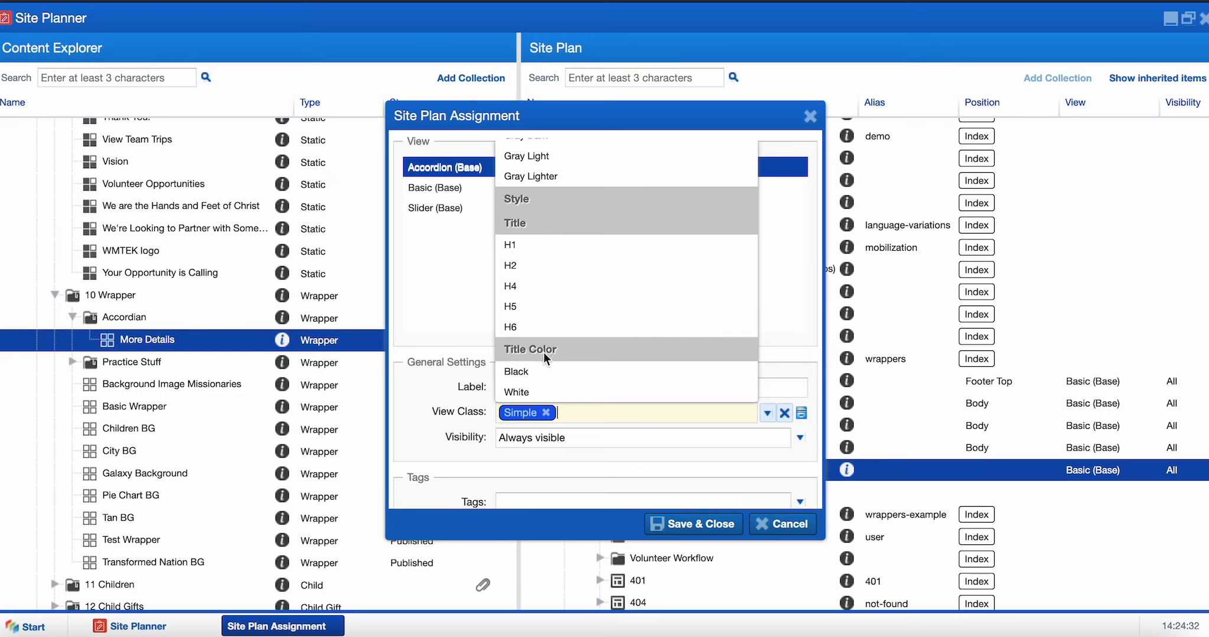
{"action": "left_click", "coordinate": [546, 370]}
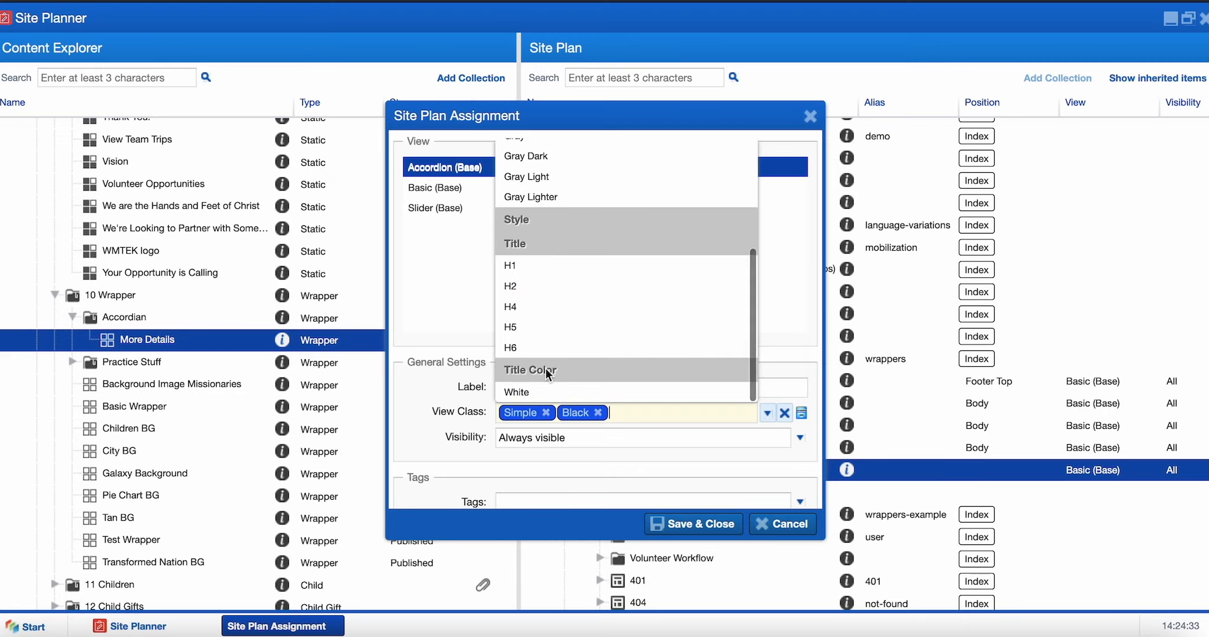
{"action": "left_click", "coordinate": [538, 308]}
{"action": "scroll", "coordinate": [535, 313], "scroll_direction": "up", "scroll_amount": 2}
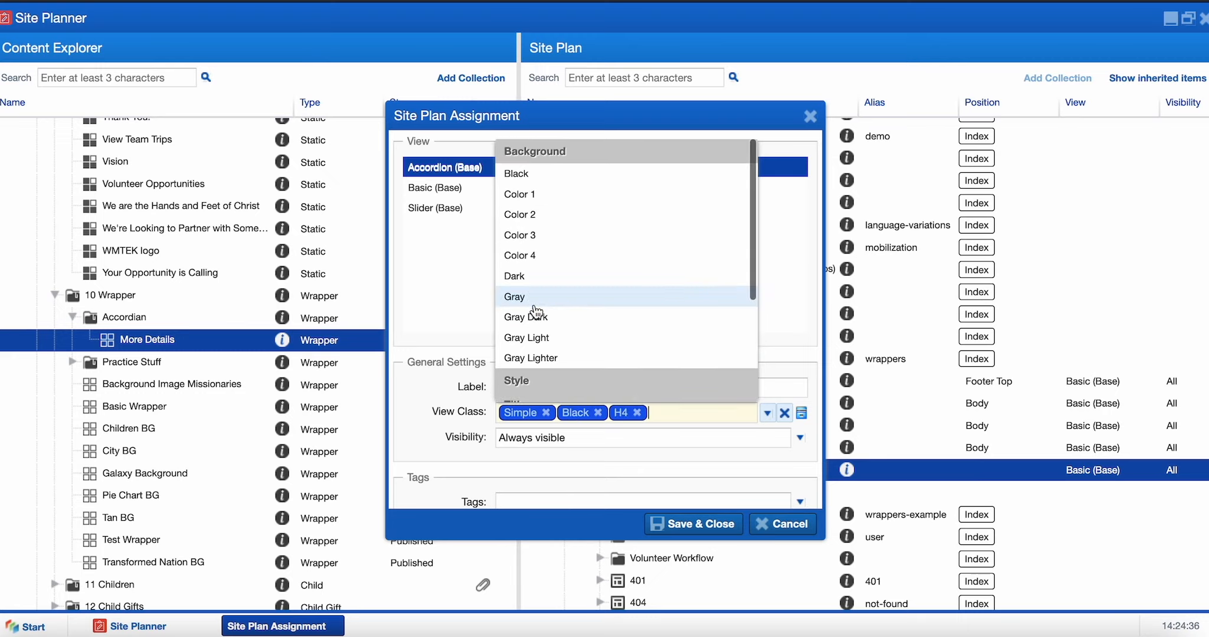
{"action": "scroll", "coordinate": [535, 310], "scroll_direction": "down", "scroll_amount": 4}
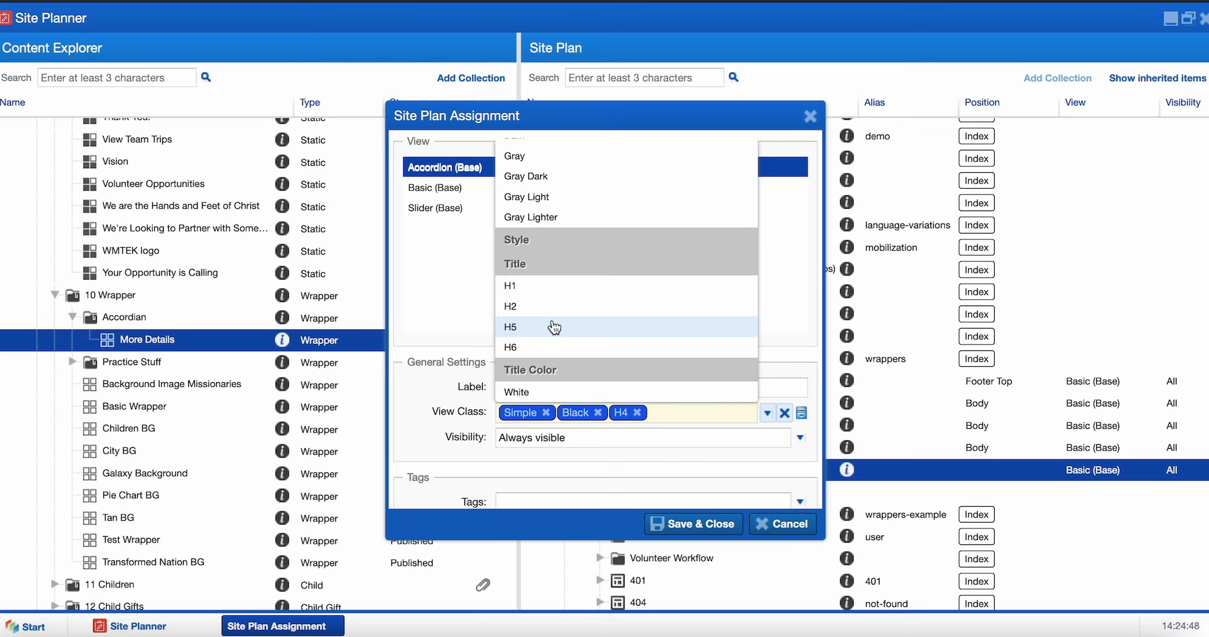
{"action": "left_click", "coordinate": [692, 524]}
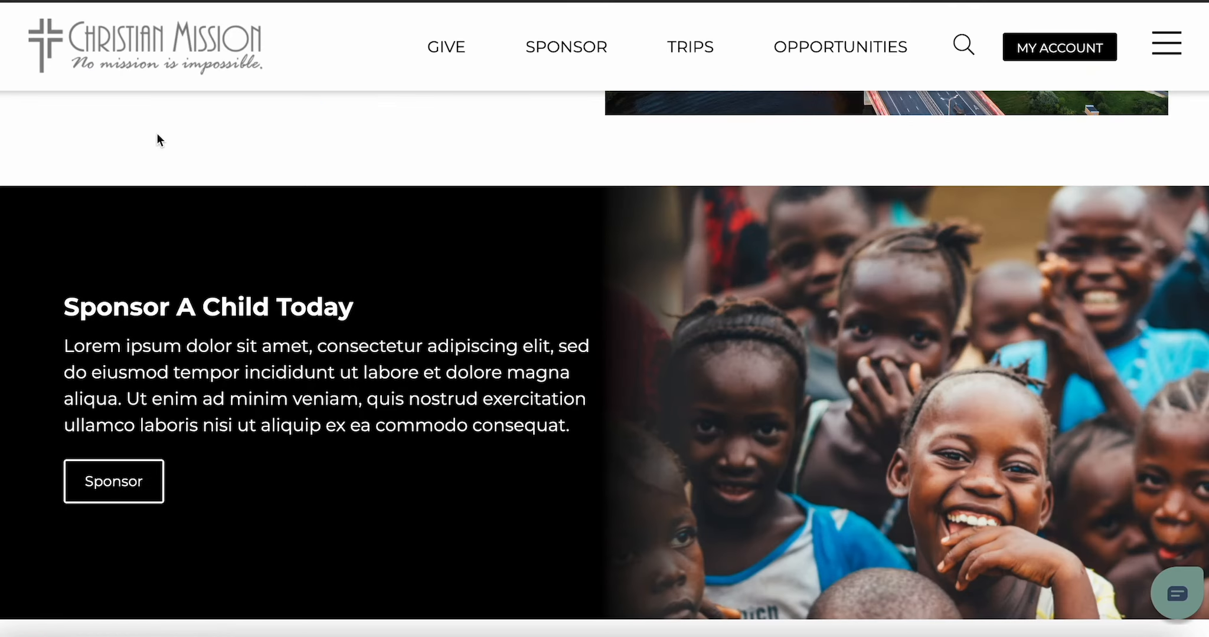
- Reload the live Wrappers page and check the More Details accordion by opening and closing it
{"action": "scroll", "coordinate": [157, 133], "scroll_direction": "down", "scroll_amount": 5}
{"action": "key", "text": "super+r"}
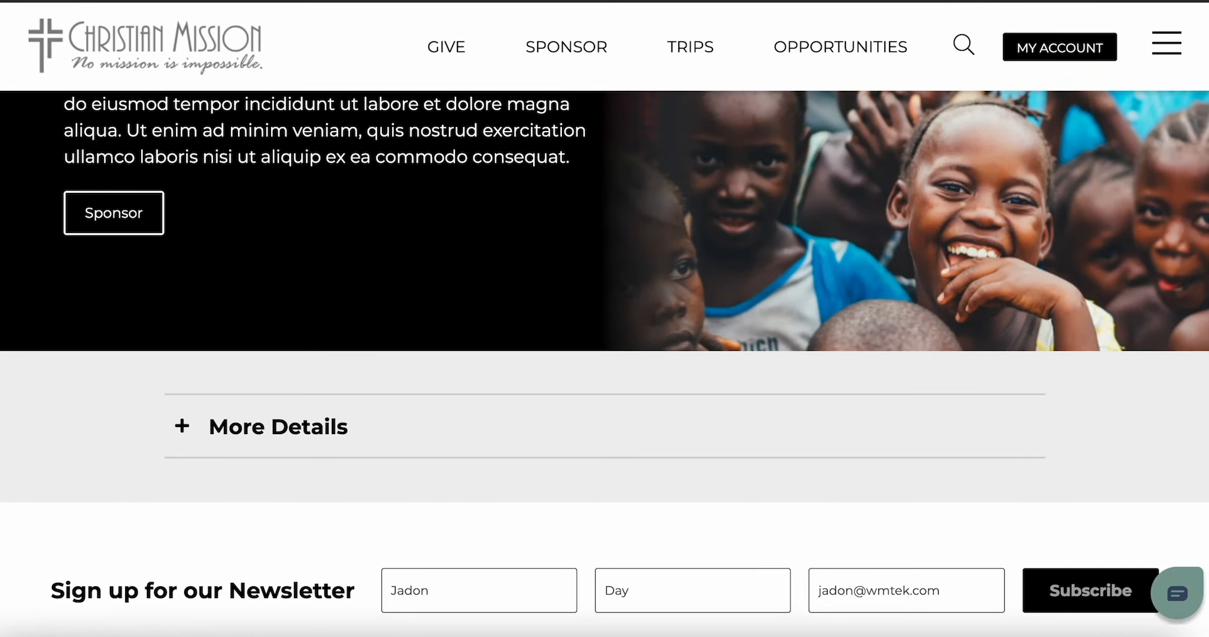
{"action": "scroll", "coordinate": [605, 363], "scroll_direction": "down", "scroll_amount": 3}
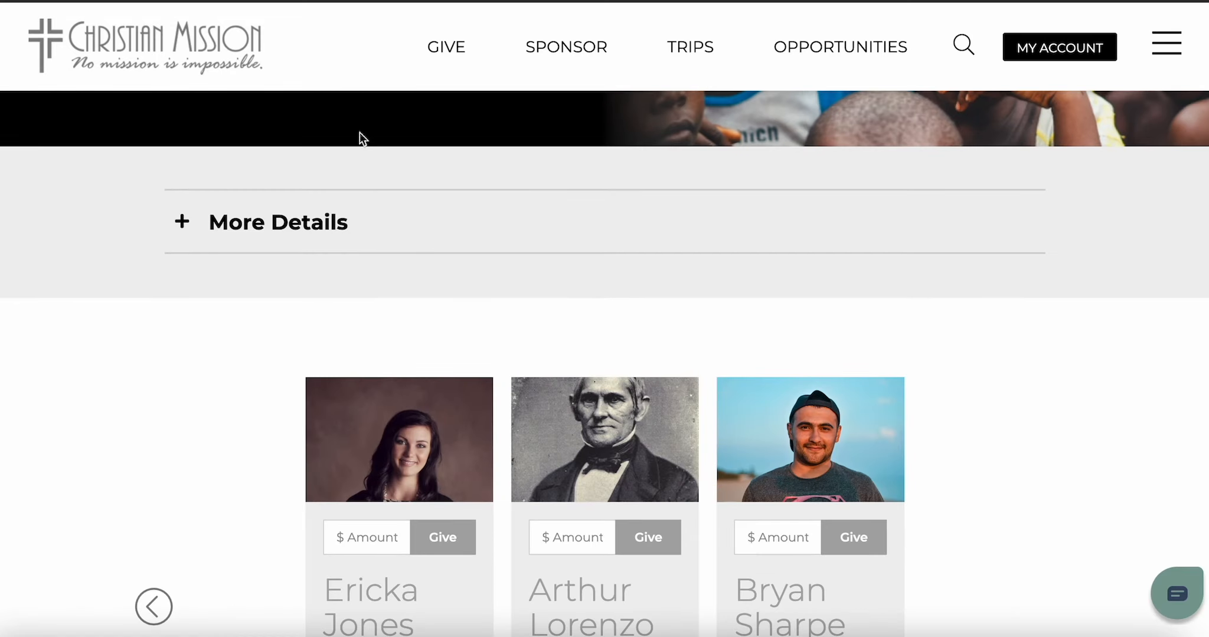
{"action": "left_click", "coordinate": [280, 222]}
{"action": "left_click", "coordinate": [280, 221]}
{"action": "scroll", "coordinate": [280, 221], "scroll_direction": "up", "scroll_amount": 3}
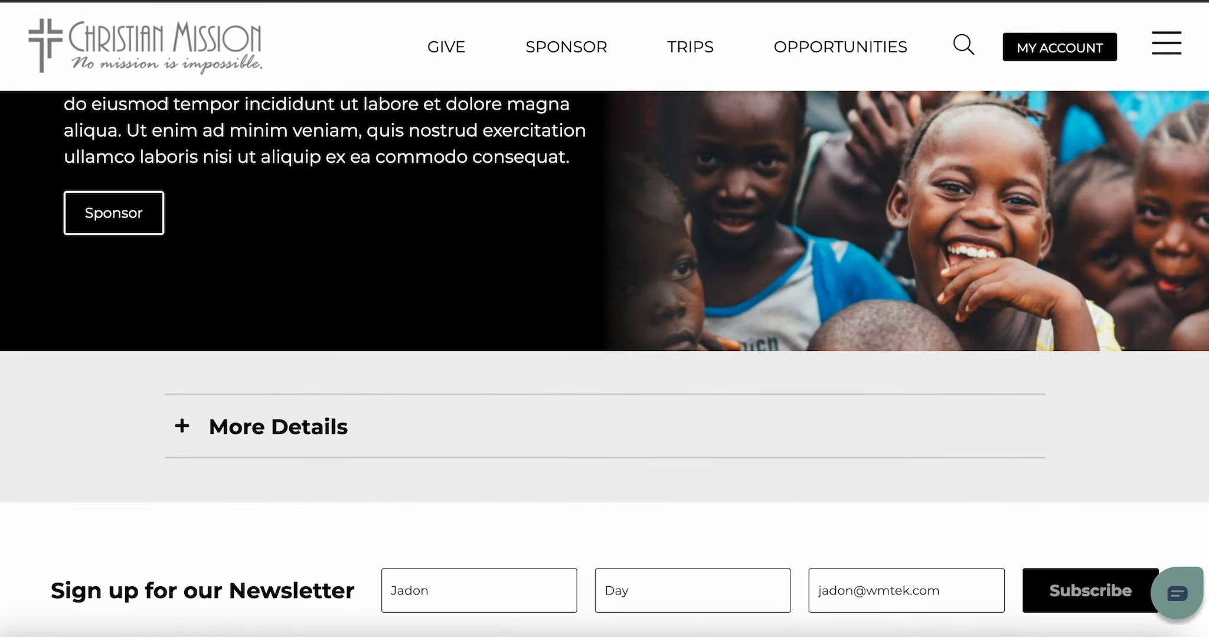
{"action": "double_click", "coordinate": [298, 428]}
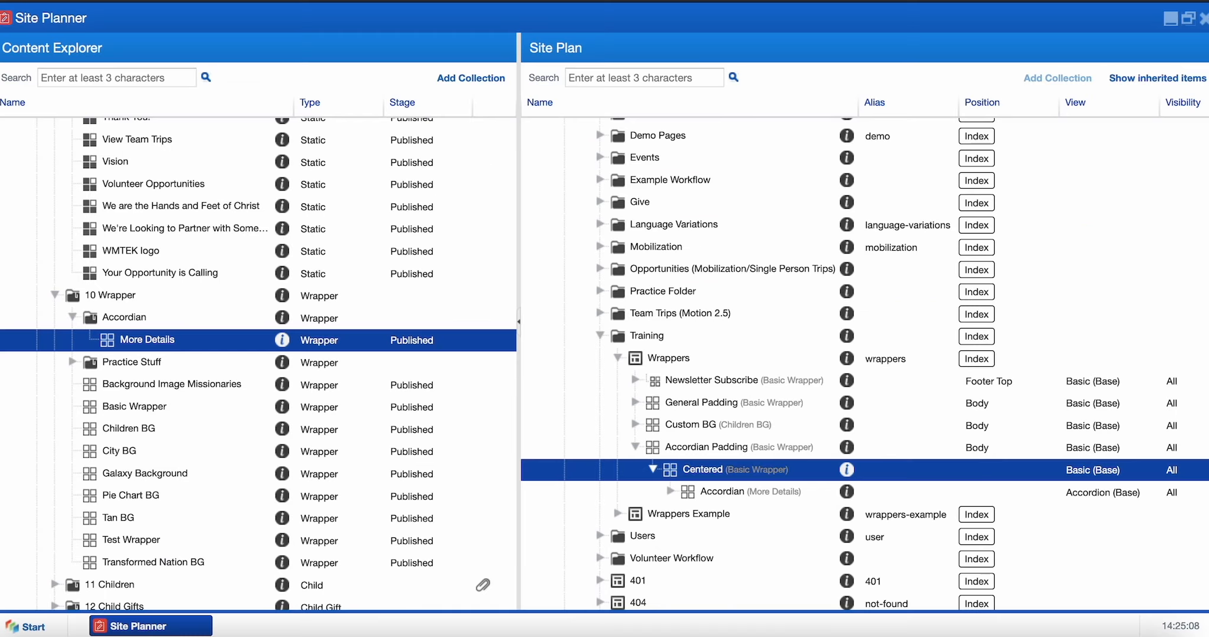
- Assign the Accordian Info static item inside the Accordian wrapper with the Basic (Base) view and save it
{"action": "scroll", "coordinate": [360, 260], "scroll_direction": "up", "scroll_amount": 6}
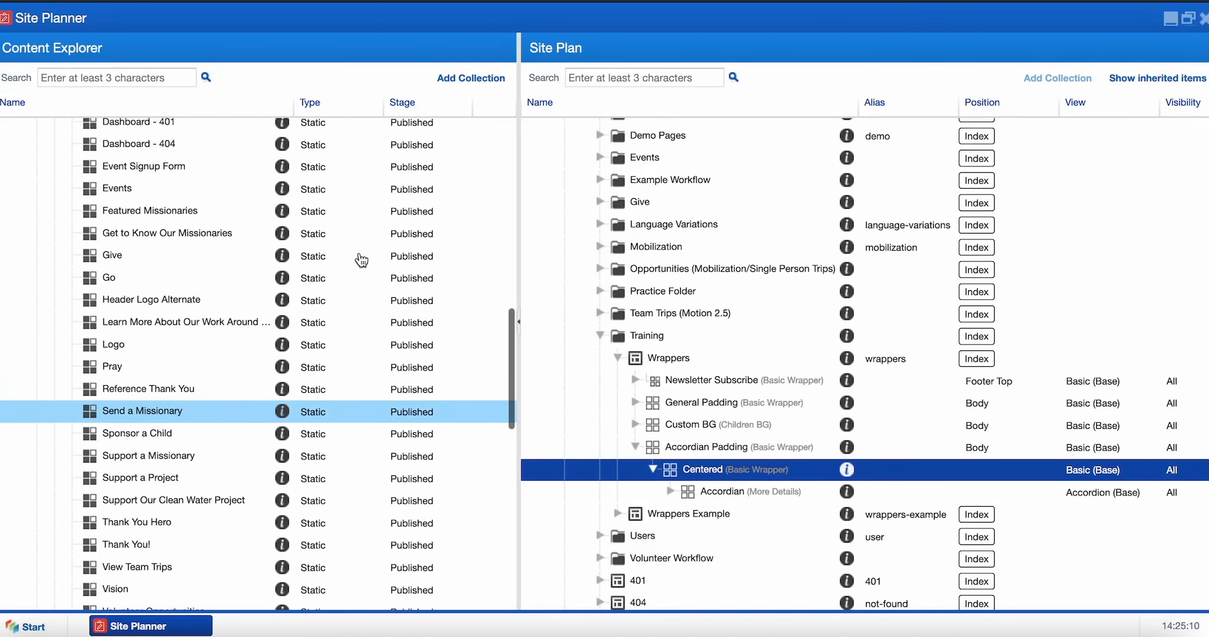
{"action": "scroll", "coordinate": [354, 259], "scroll_direction": "up", "scroll_amount": 6}
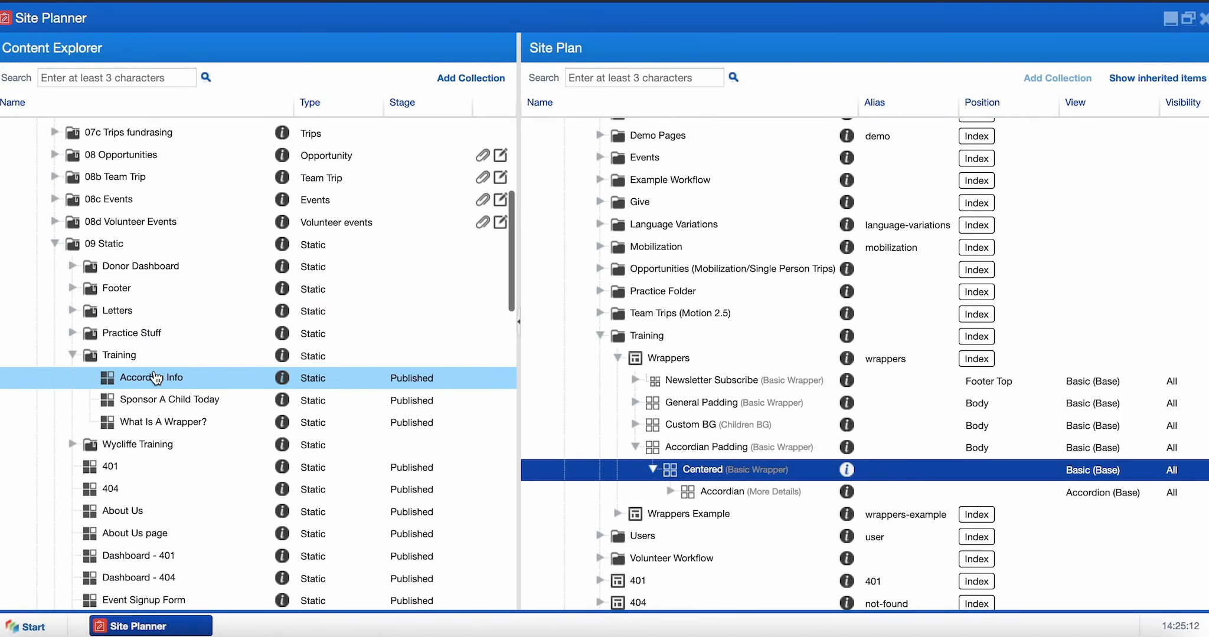
{"action": "left_click_drag", "start_coordinate": [152, 378], "coordinate": [698, 491]}
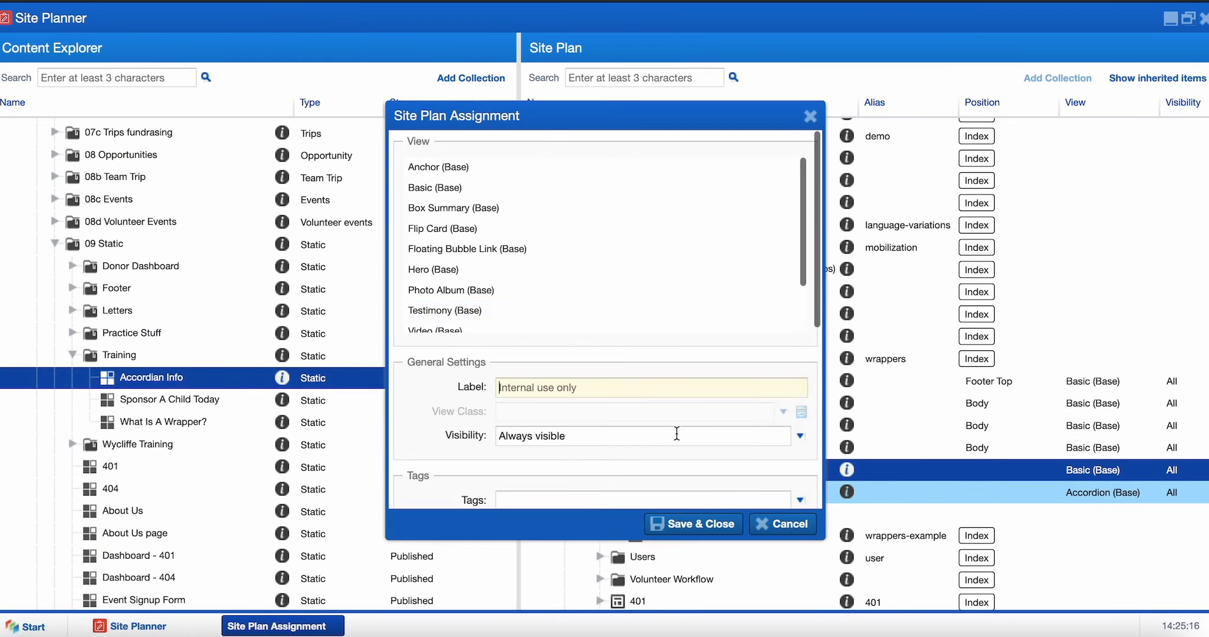
{"action": "left_click", "coordinate": [547, 189]}
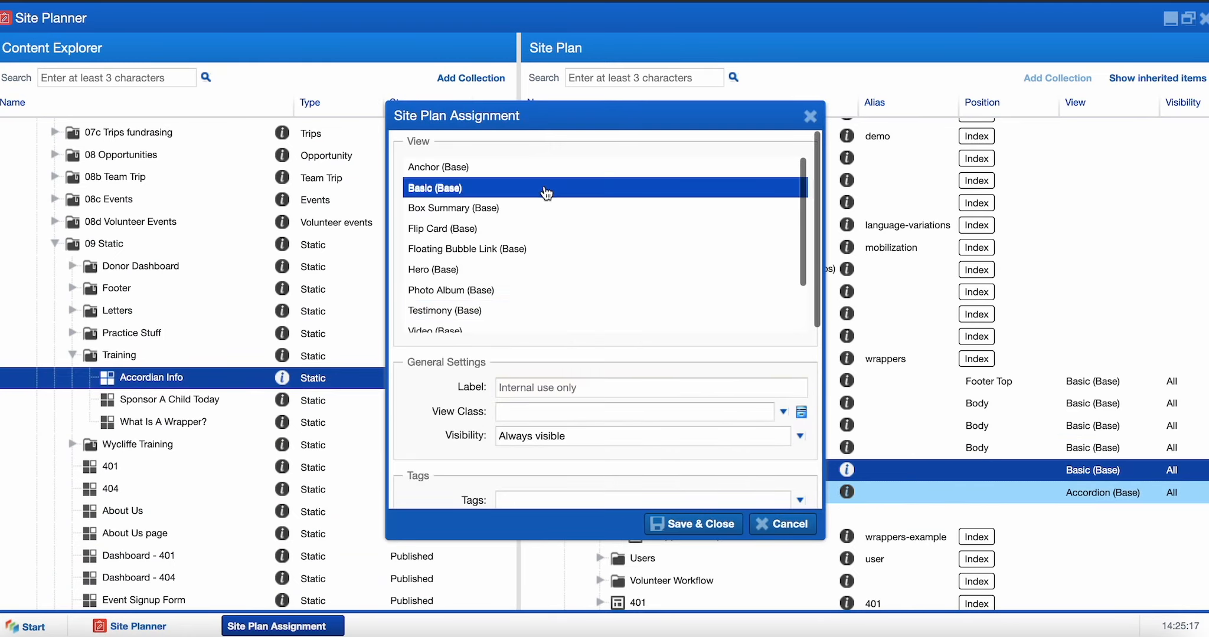
{"action": "left_click", "coordinate": [635, 413]}
{"action": "scroll", "coordinate": [637, 325], "scroll_direction": "down", "scroll_amount": 5}
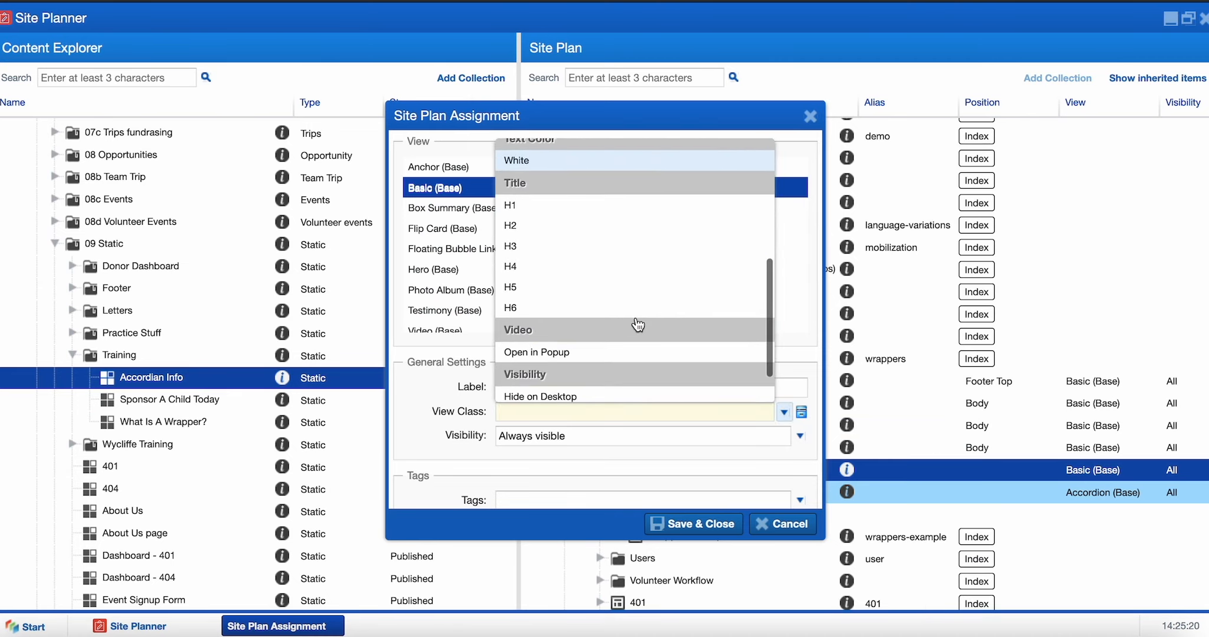
{"action": "left_click", "coordinate": [707, 525]}
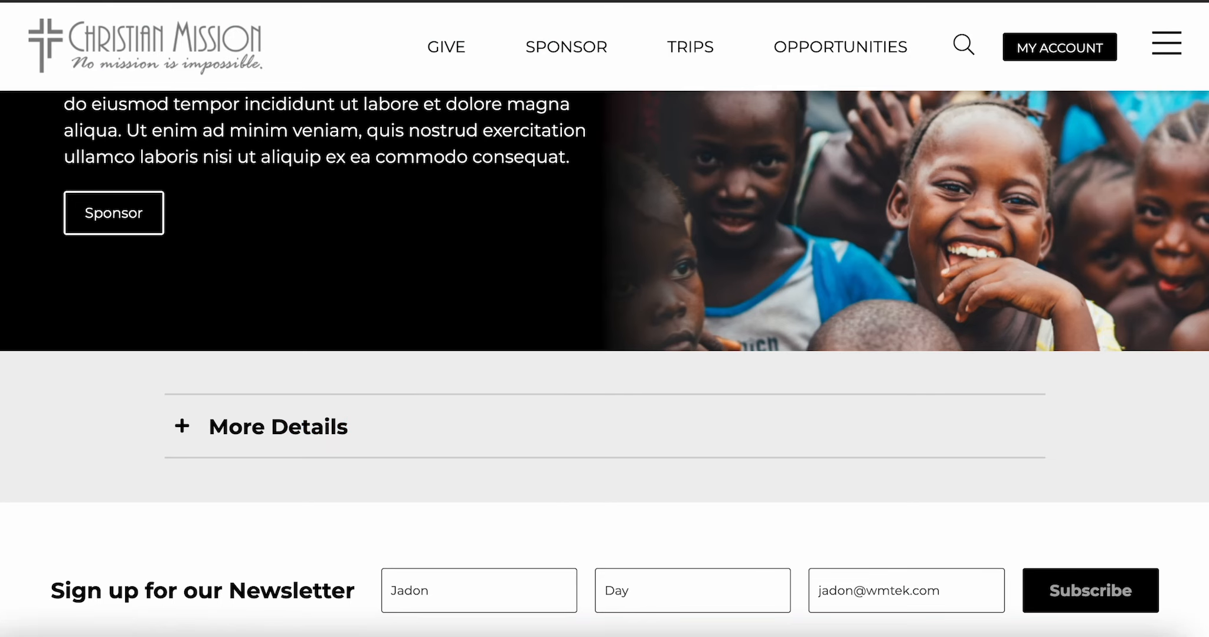
- Expand the More Details accordion on the live page and review the content inside it
{"action": "left_click", "coordinate": [282, 440]}
{"action": "scroll", "coordinate": [282, 440], "scroll_direction": "down", "scroll_amount": 7}
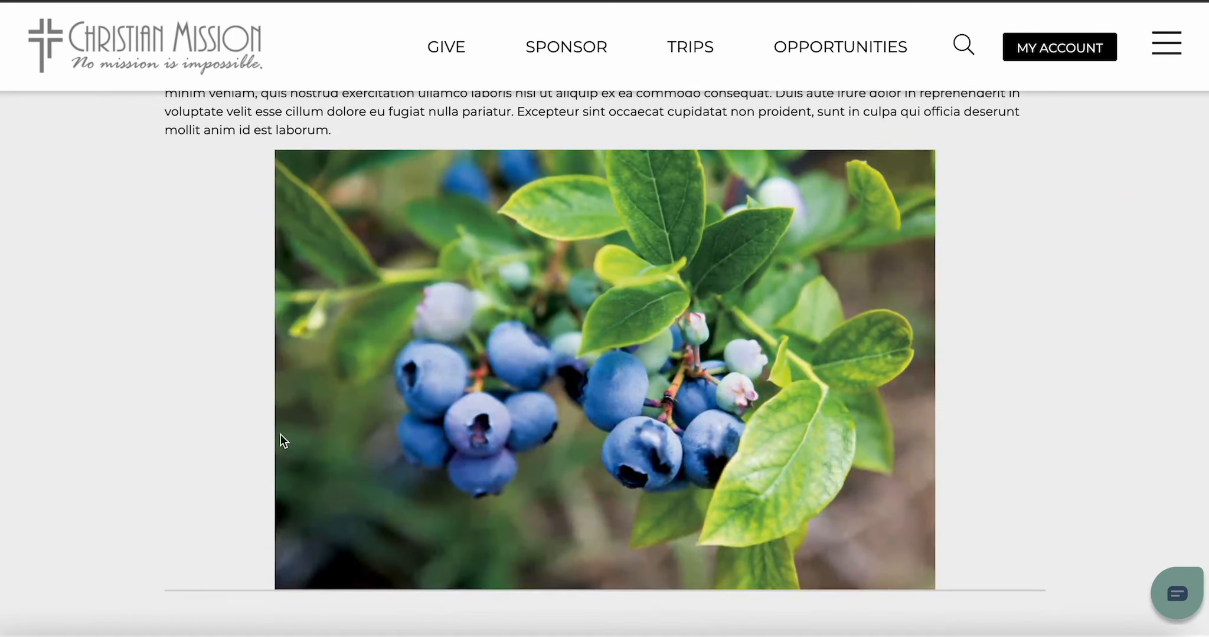
{"action": "scroll", "coordinate": [280, 434], "scroll_direction": "up", "scroll_amount": 5}
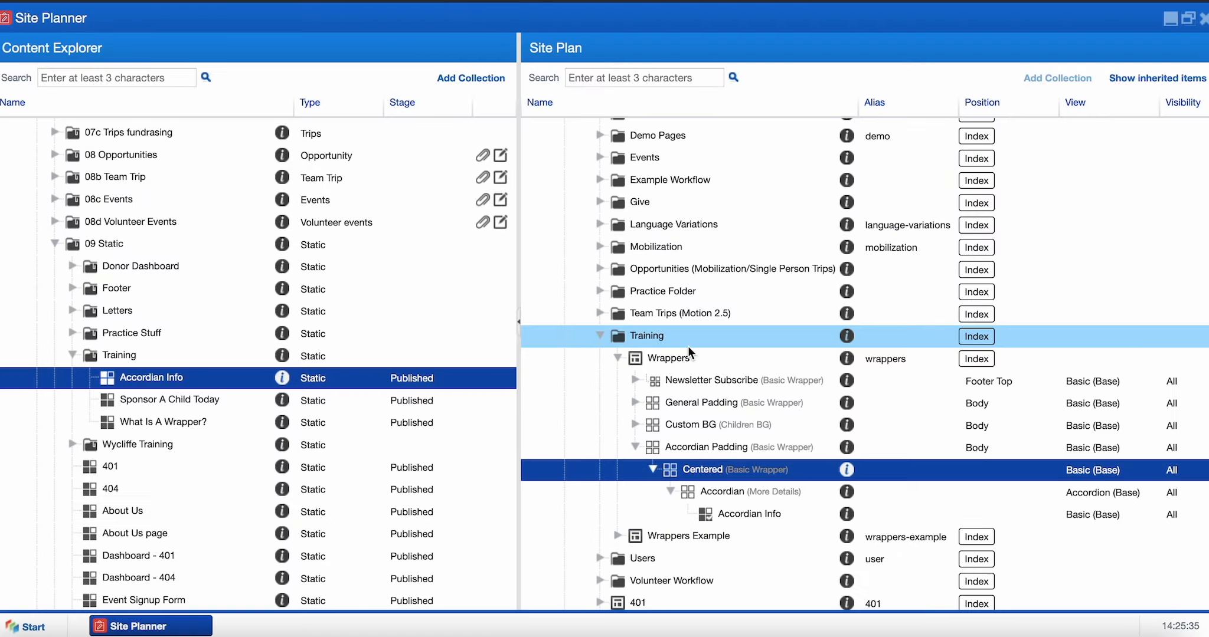
- Remove the Simple view class from the Accordian assignment, save it, and test the More Details accordion on the live page
{"action": "double_click", "coordinate": [765, 492]}
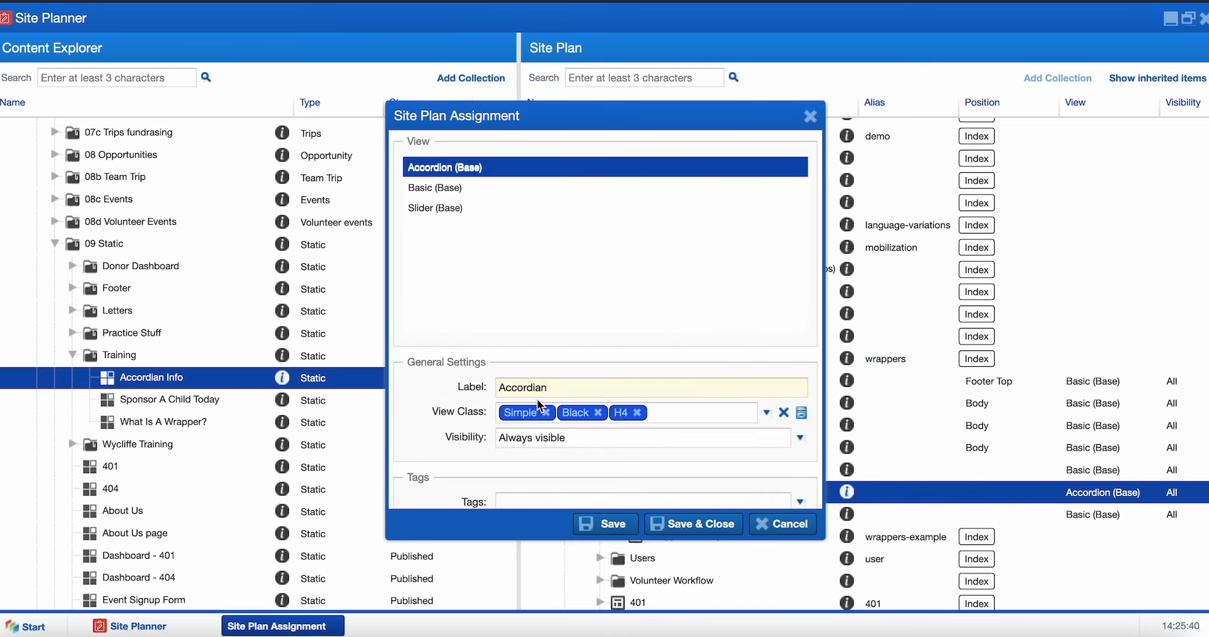
{"action": "left_click", "coordinate": [546, 413]}
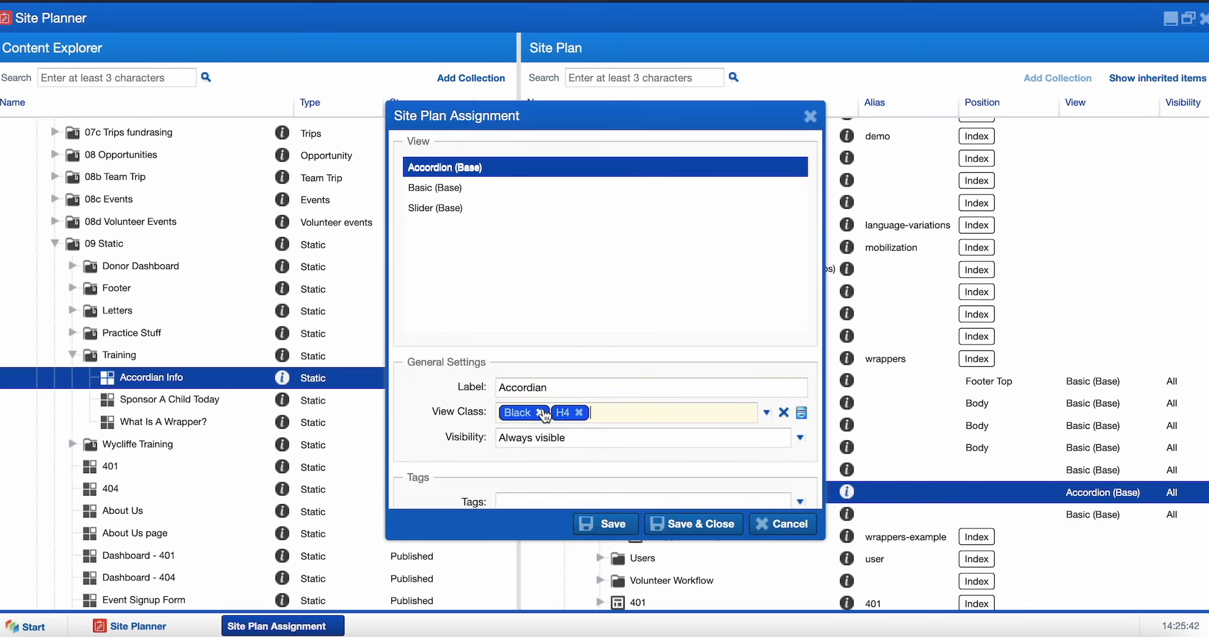
{"action": "left_click", "coordinate": [608, 524]}
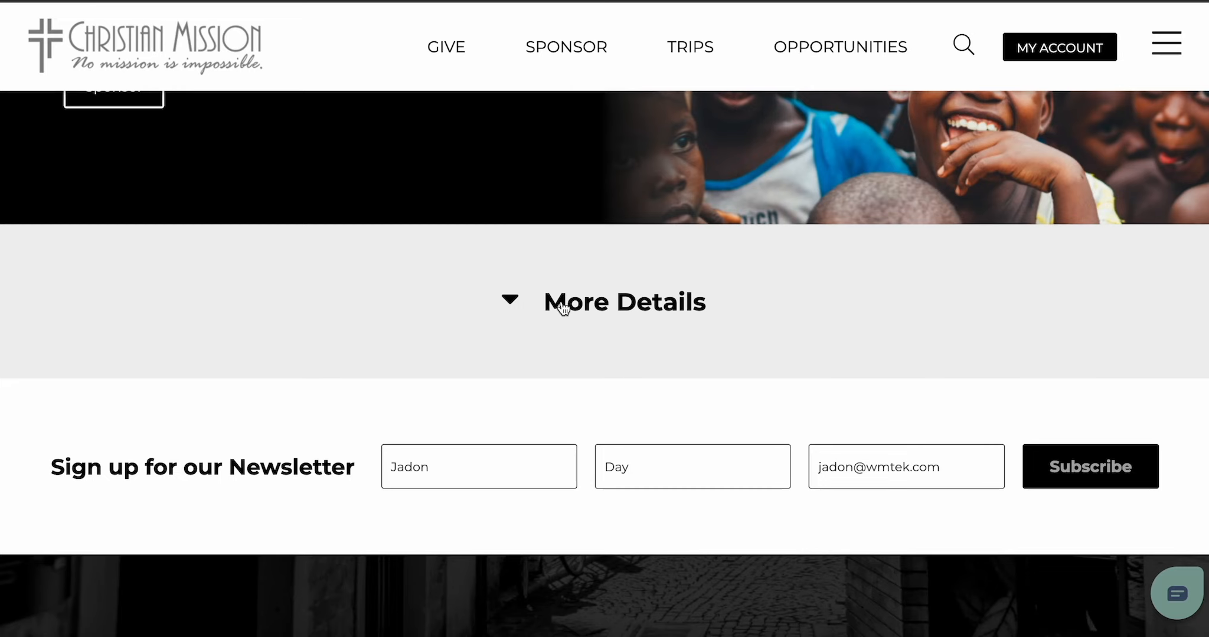
{"action": "left_click", "coordinate": [563, 306]}
{"action": "left_click", "coordinate": [558, 305]}
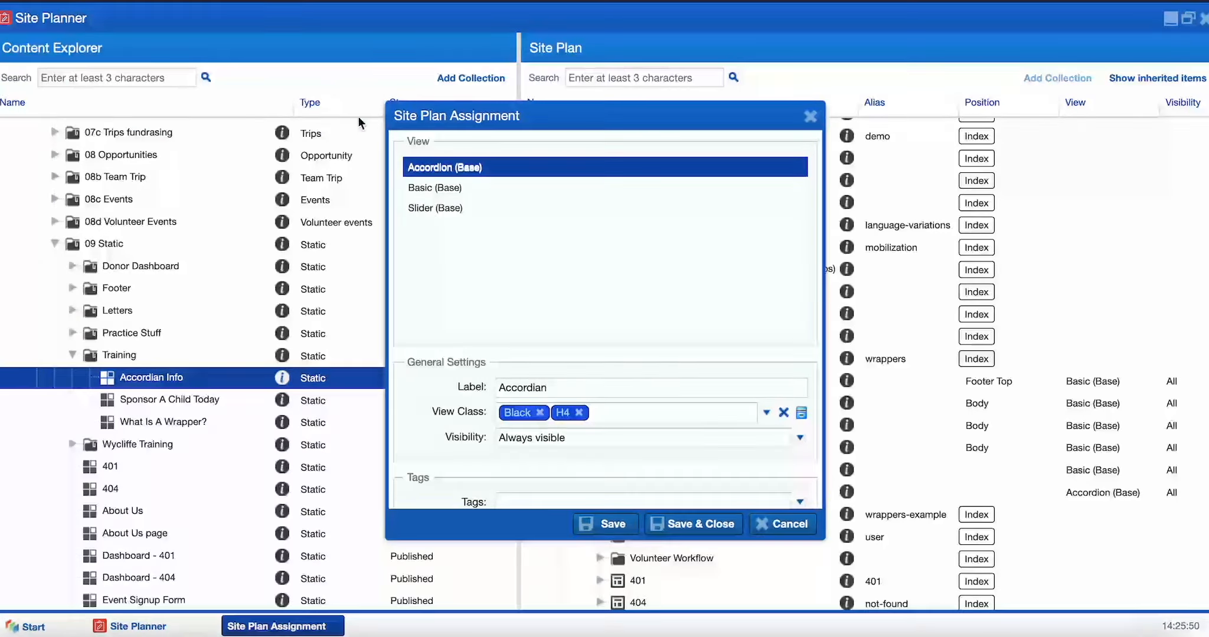
- Add the Color 1 background view class to the Accordian wrapper assignment and save it
{"action": "left_click", "coordinate": [615, 414]}
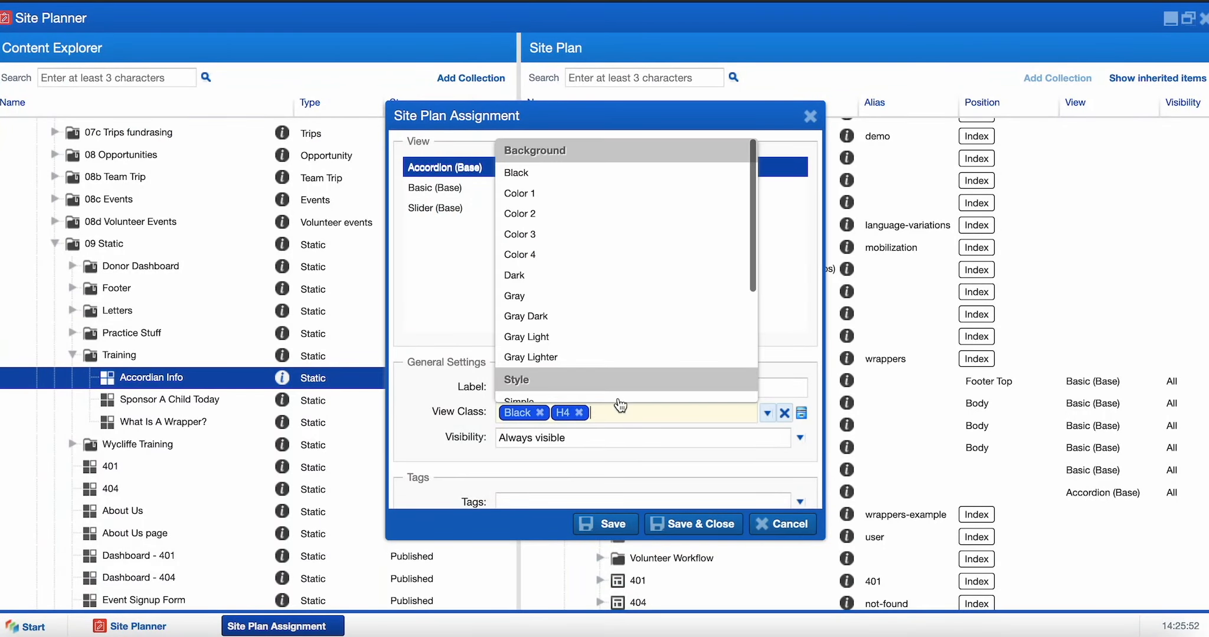
{"action": "scroll", "coordinate": [614, 305], "scroll_direction": "down", "scroll_amount": 1}
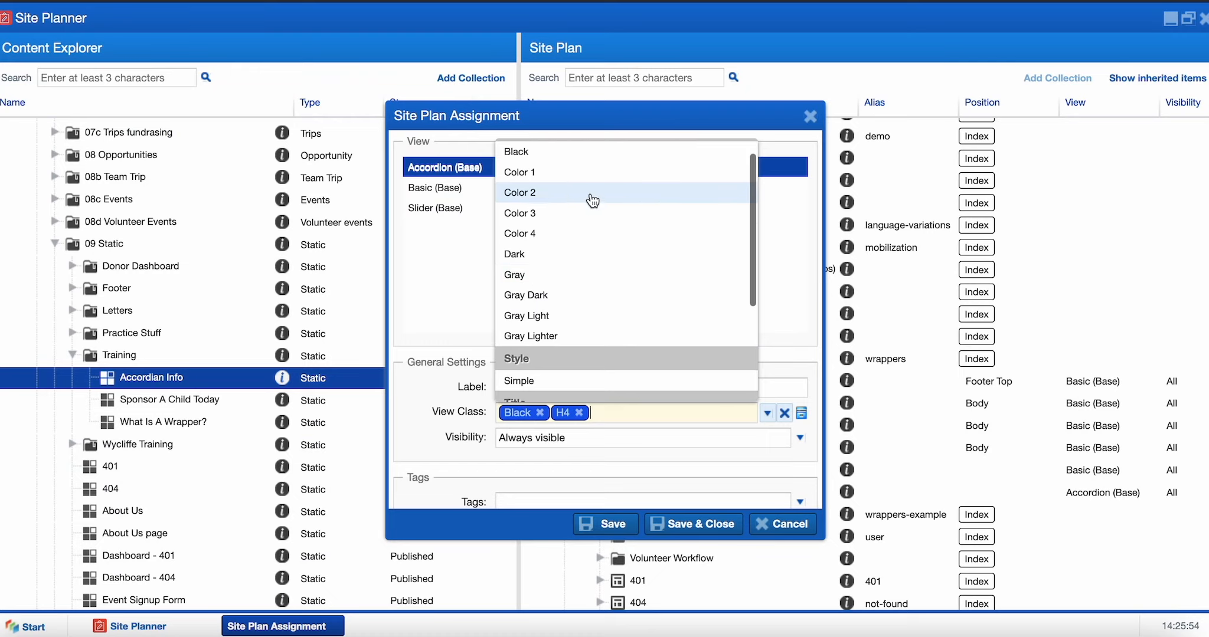
{"action": "left_click", "coordinate": [588, 172]}
{"action": "left_click", "coordinate": [612, 525]}
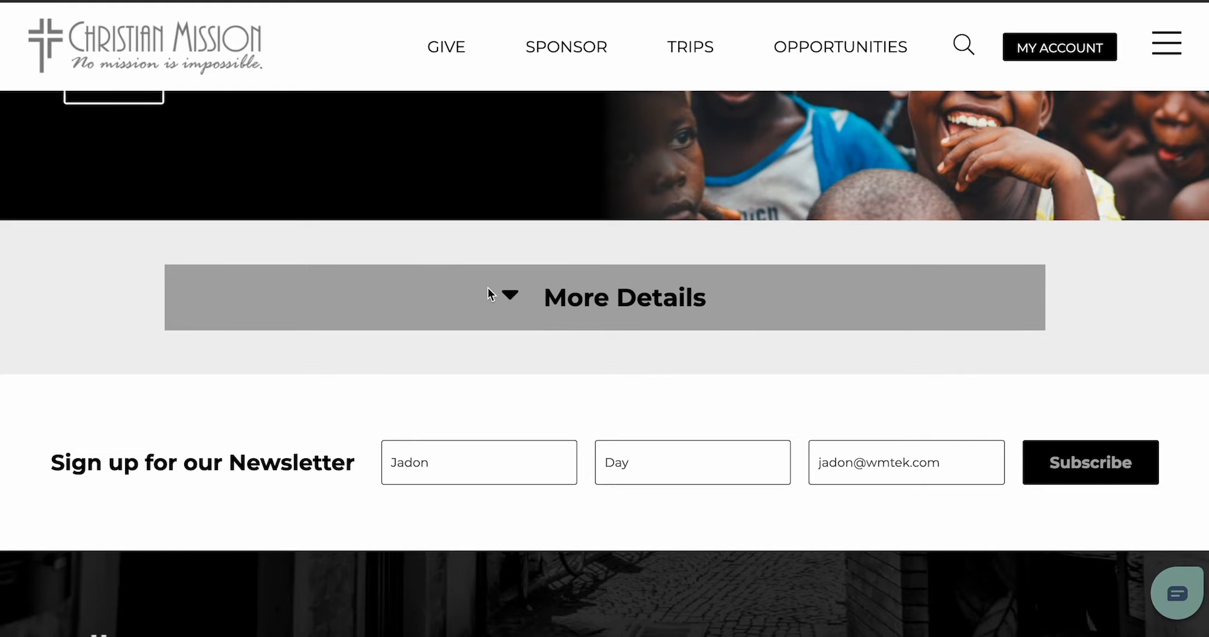
- Test the More Details accordion on the live page and examine the background and text alignment of its expanded content
{"action": "left_click", "coordinate": [577, 303]}
{"action": "left_click", "coordinate": [576, 302]}
{"action": "left_click", "coordinate": [623, 302]}
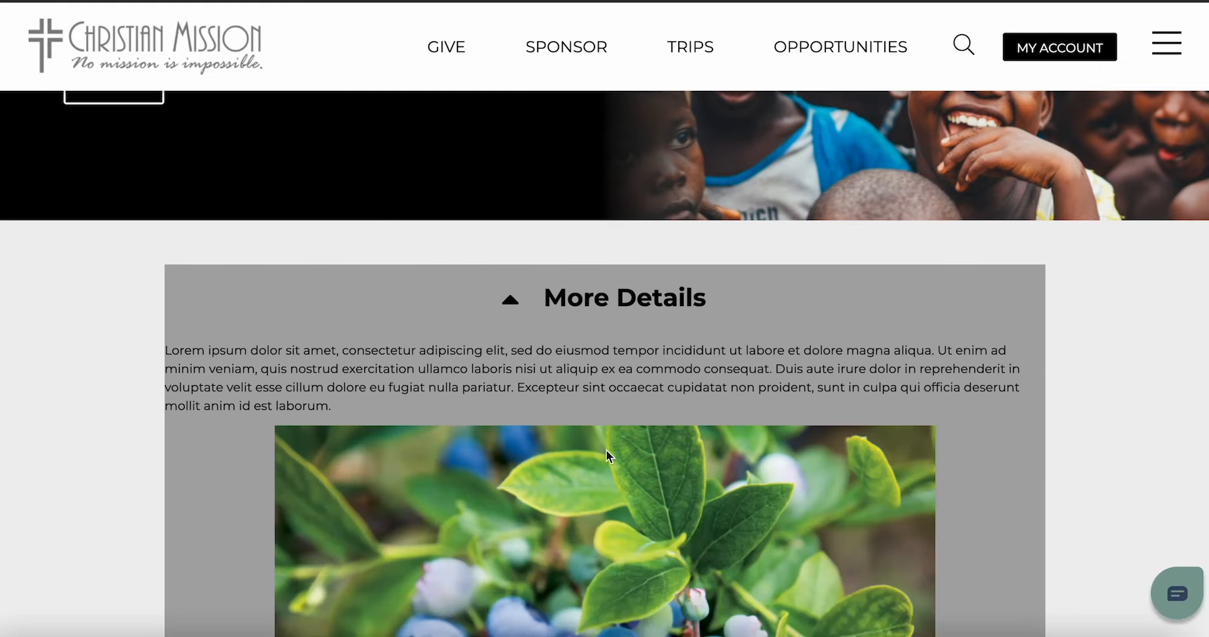
{"action": "scroll", "coordinate": [606, 450], "scroll_direction": "down", "scroll_amount": 5}
{"action": "scroll", "coordinate": [606, 450], "scroll_direction": "up", "scroll_amount": 5}
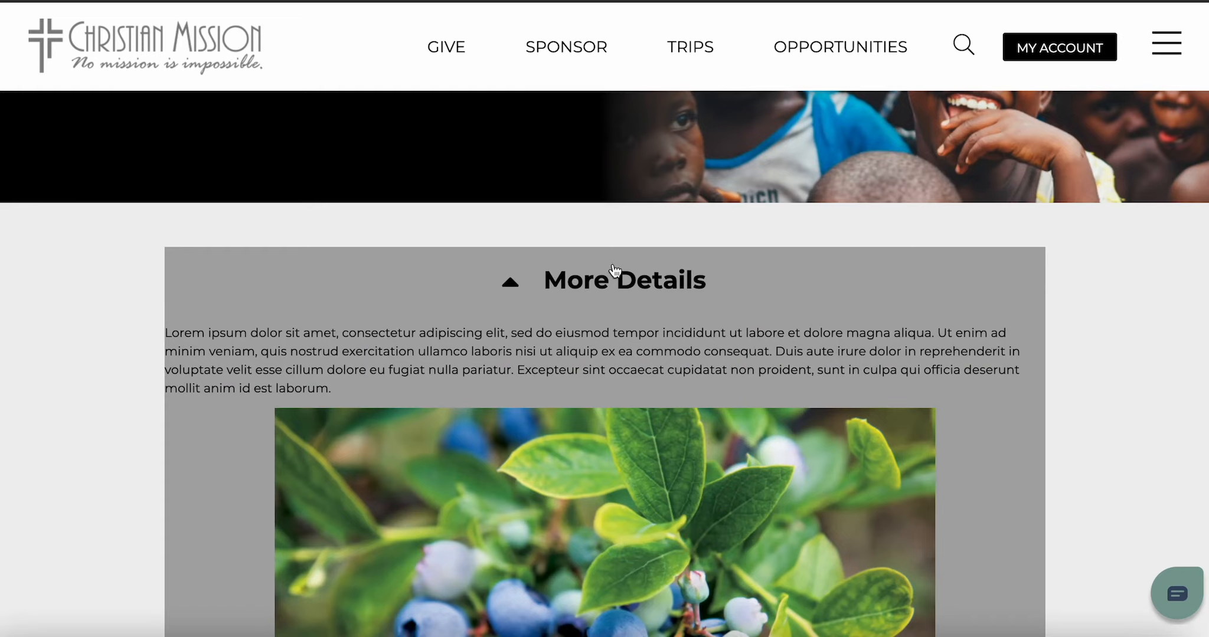
{"action": "scroll", "coordinate": [615, 270], "scroll_direction": "down", "scroll_amount": 2}
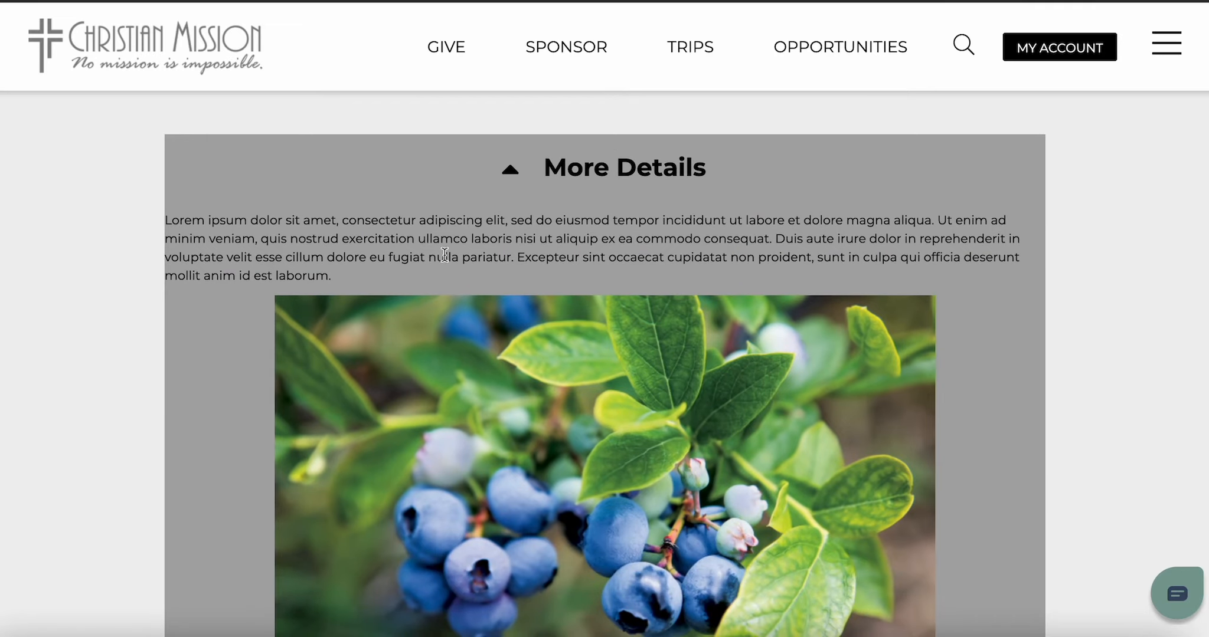
{"action": "scroll", "coordinate": [594, 493], "scroll_direction": "down", "scroll_amount": 2}
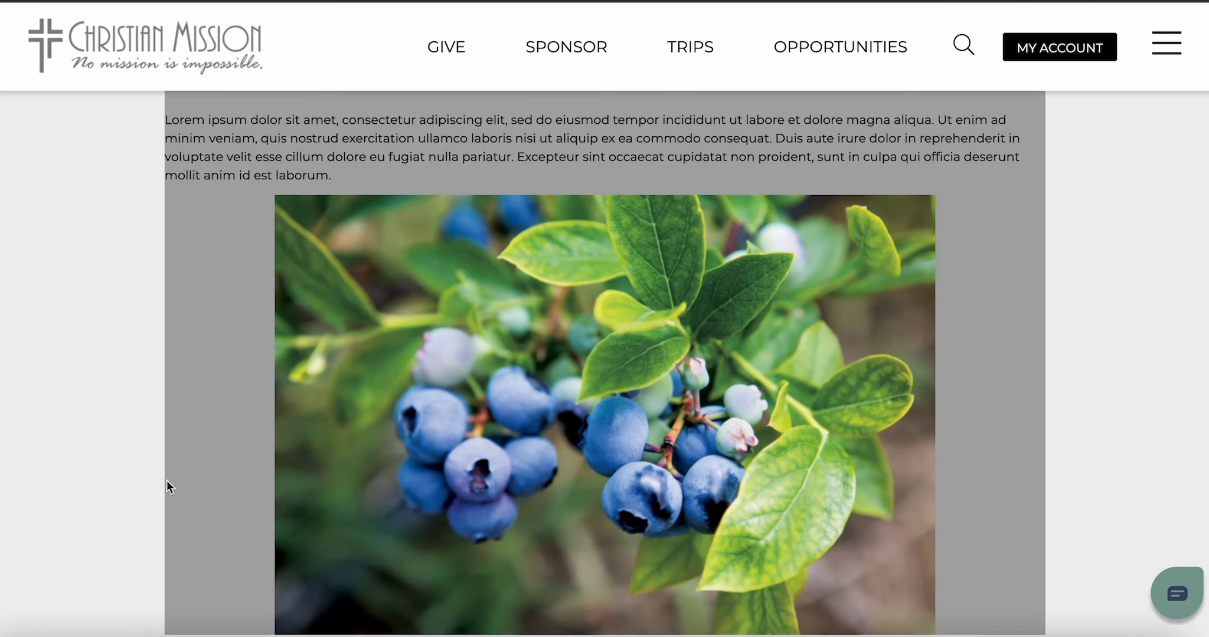
{"action": "scroll", "coordinate": [722, 500], "scroll_direction": "down", "scroll_amount": 3}
{"action": "scroll", "coordinate": [722, 499], "scroll_direction": "up", "scroll_amount": 3}
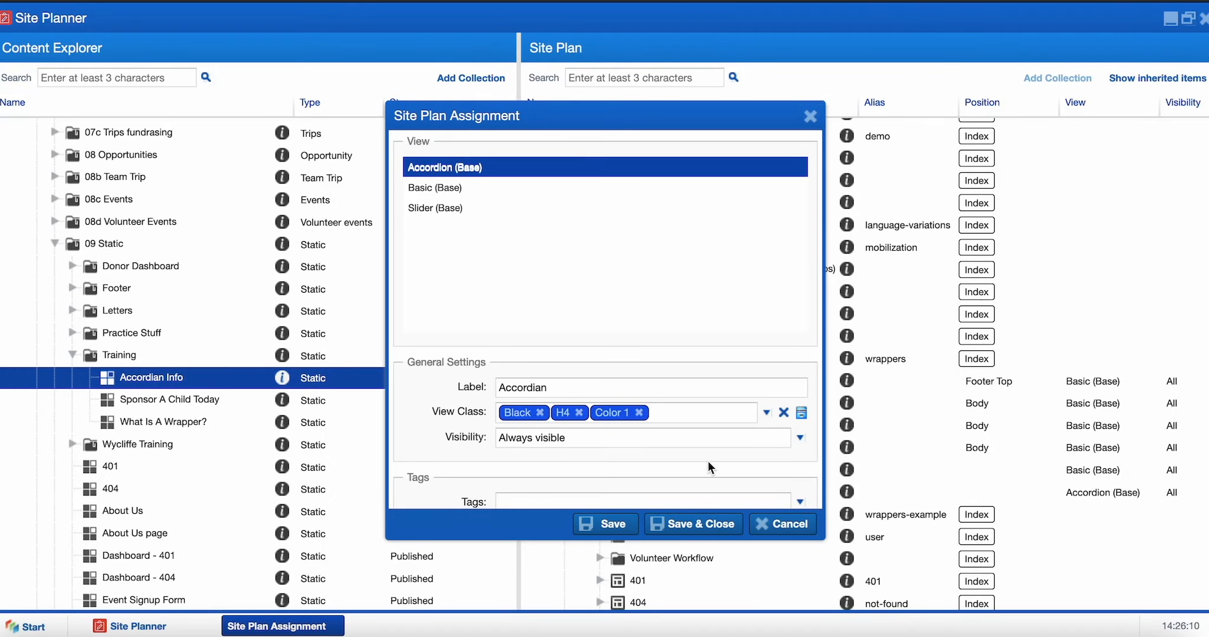
- Assign a Basic Wrapper with the Basic (Base) view and Centered - 900px class inside the Accordian wrapper, and move Accordian Info into it
{"action": "left_click", "coordinate": [782, 524]}
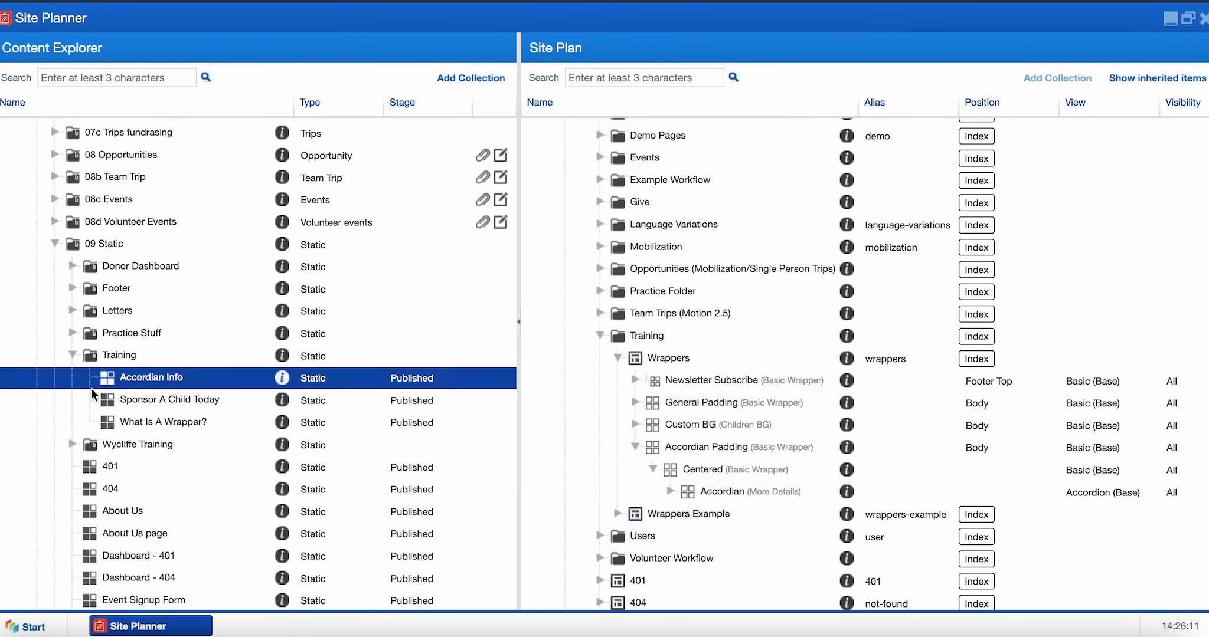
{"action": "scroll", "coordinate": [91, 388], "scroll_direction": "down", "scroll_amount": 10}
{"action": "scroll", "coordinate": [92, 390], "scroll_direction": "down", "scroll_amount": 5}
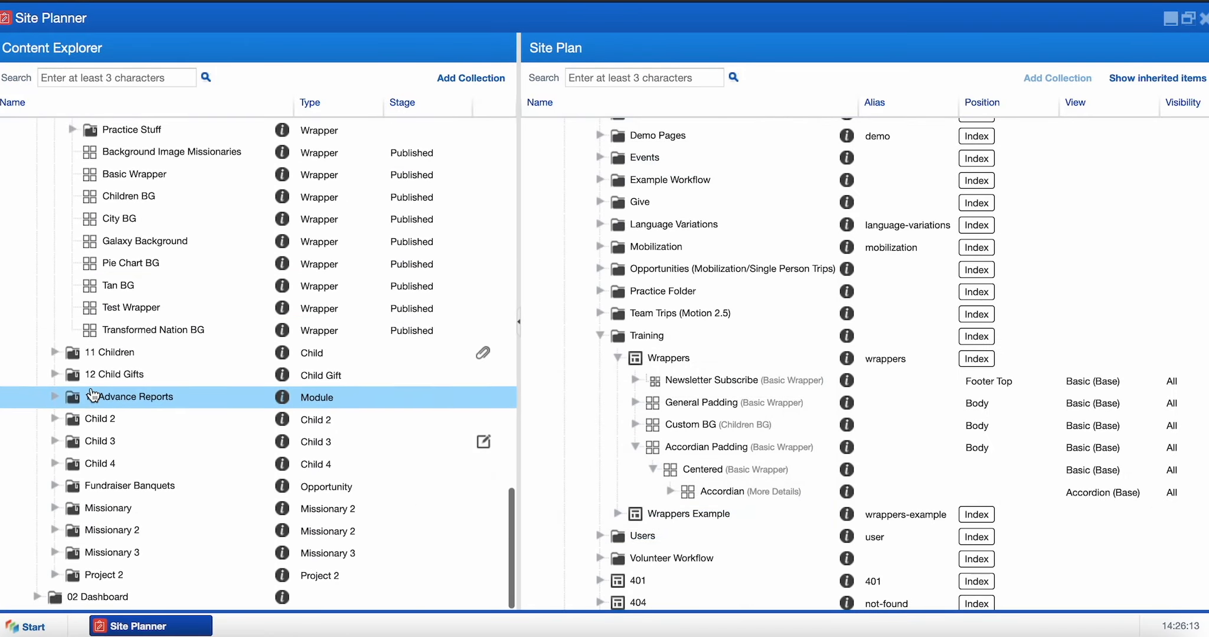
{"action": "left_click_drag", "start_coordinate": [92, 180], "coordinate": [741, 491]}
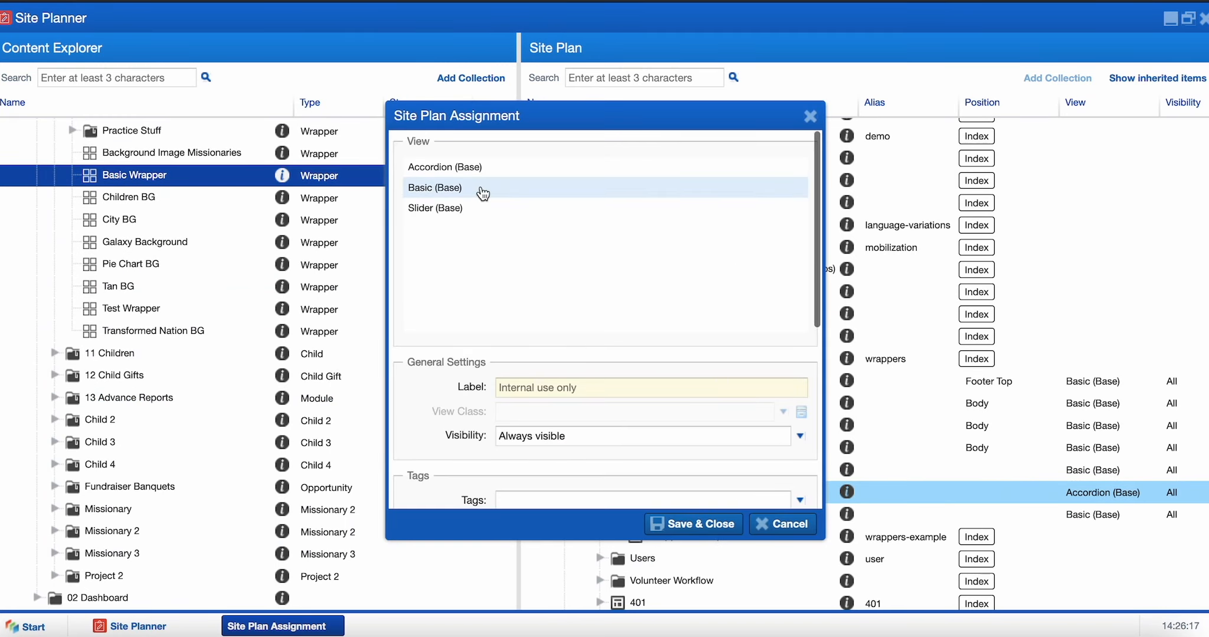
{"action": "left_click", "coordinate": [483, 190]}
{"action": "left_click", "coordinate": [620, 413]}
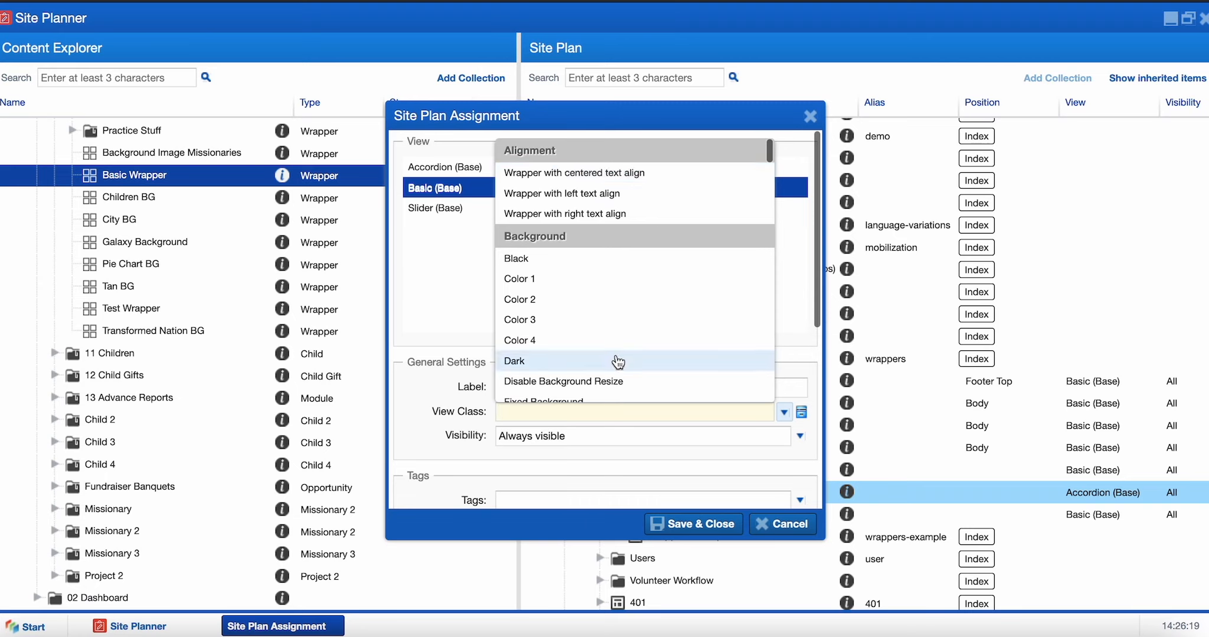
{"action": "scroll", "coordinate": [619, 357], "scroll_direction": "down", "scroll_amount": 5}
{"action": "scroll", "coordinate": [618, 362], "scroll_direction": "down", "scroll_amount": 3}
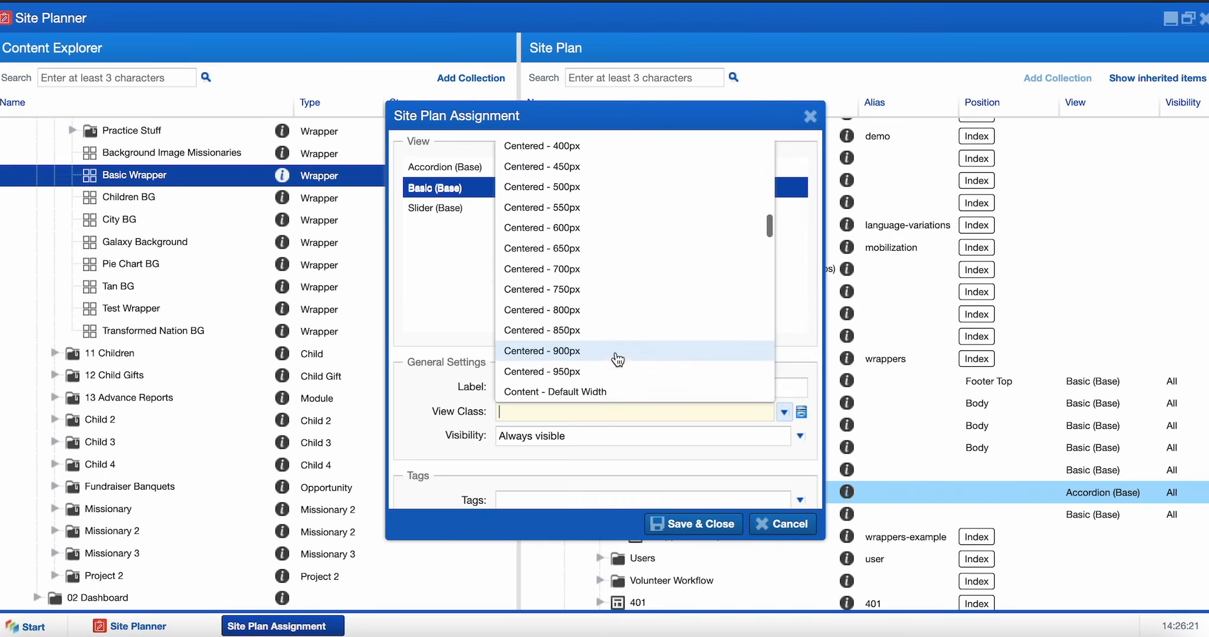
{"action": "left_click", "coordinate": [617, 354]}
{"action": "left_click", "coordinate": [697, 527]}
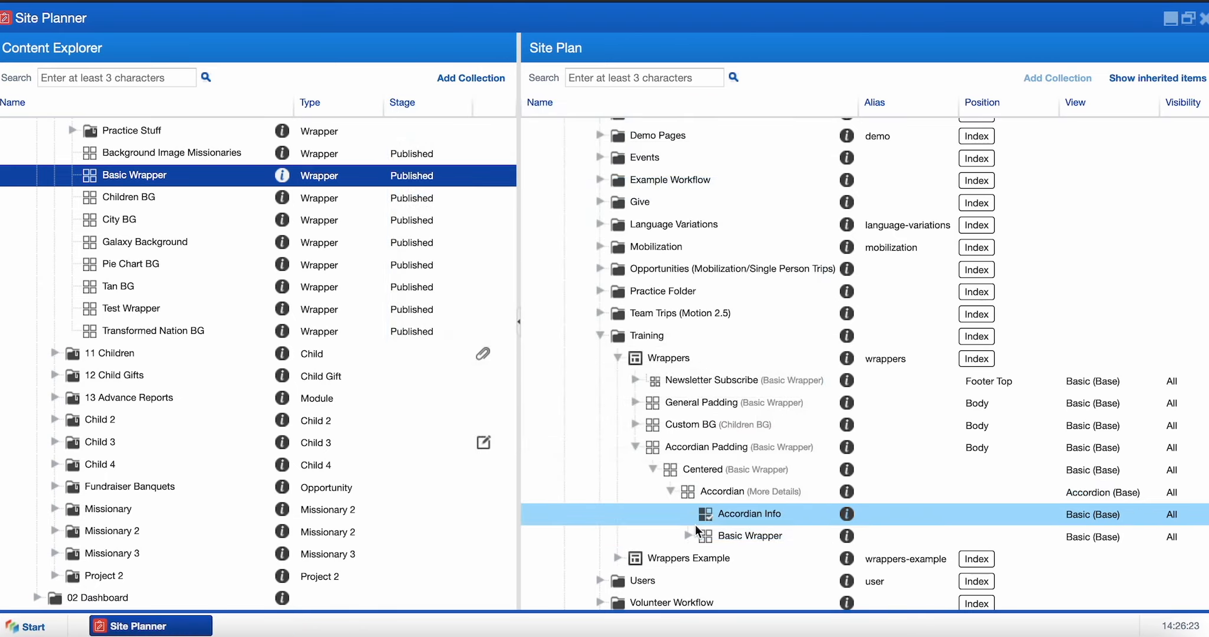
{"action": "left_click", "coordinate": [710, 518]}
{"action": "left_click_drag", "start_coordinate": [711, 518], "coordinate": [720, 546]}
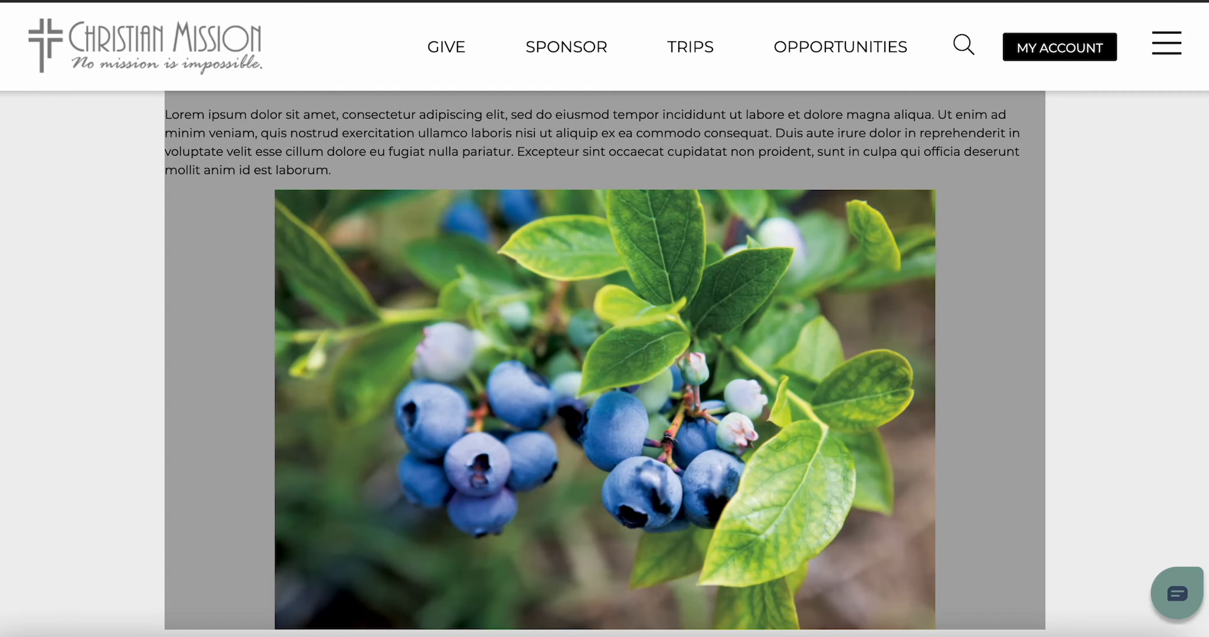
- Expand the More Details accordion on the live page and examine its content spacing and the sections above it
{"action": "scroll", "coordinate": [437, 254], "scroll_direction": "up", "scroll_amount": 2}
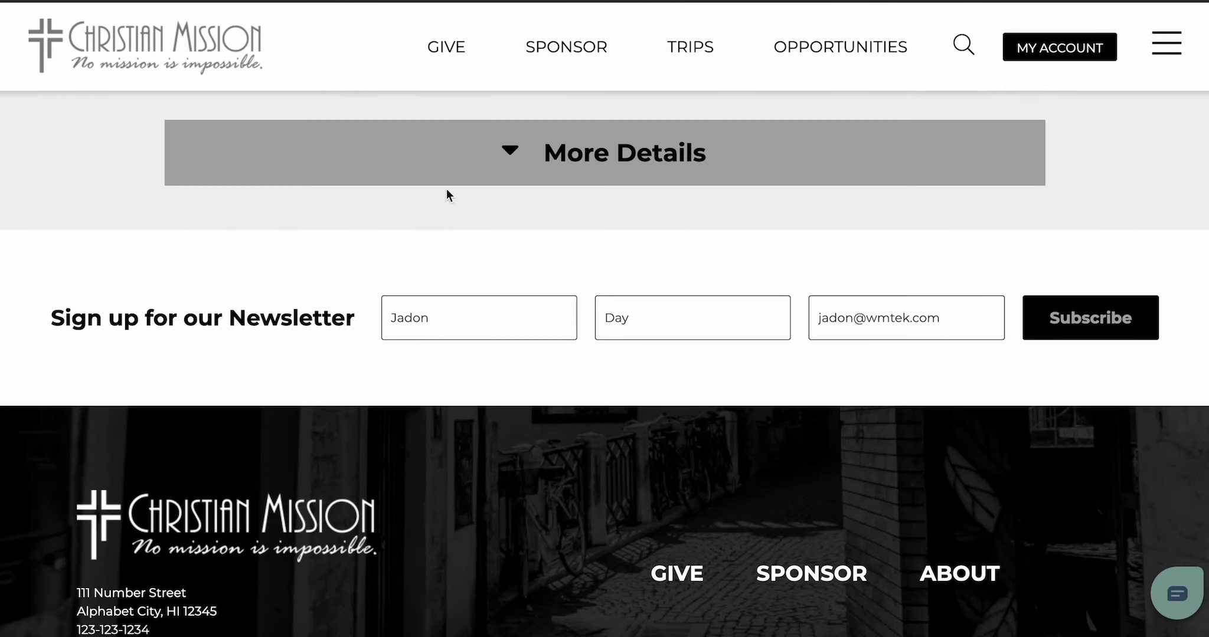
{"action": "left_click", "coordinate": [549, 154]}
{"action": "scroll", "coordinate": [547, 148], "scroll_direction": "down", "scroll_amount": 2}
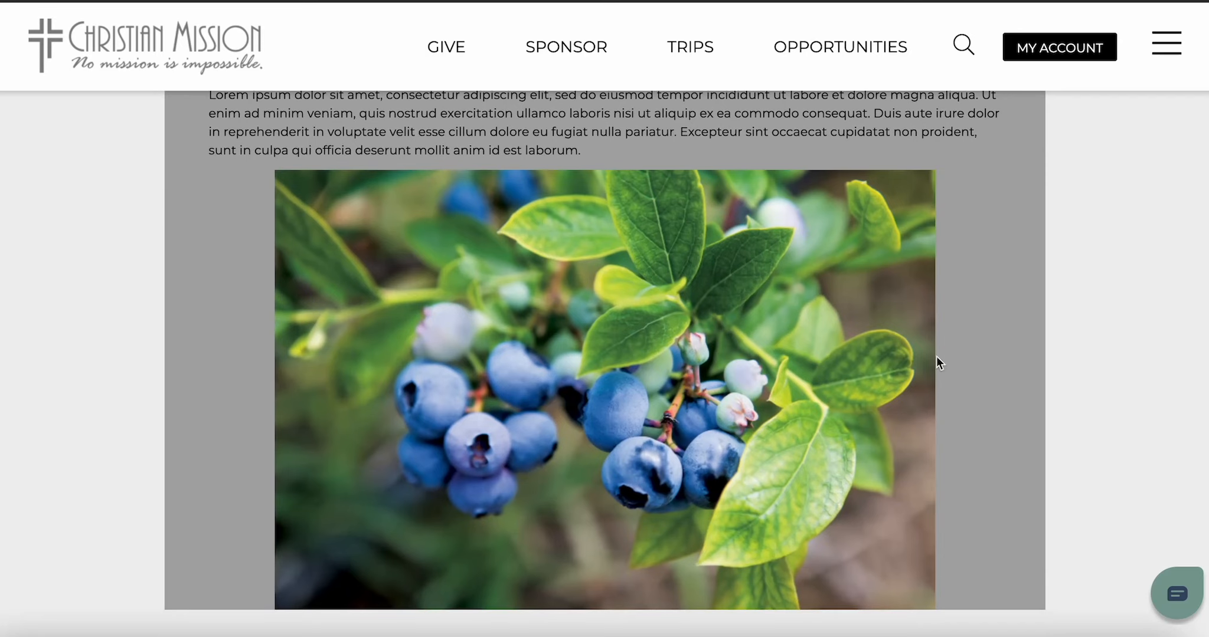
{"action": "scroll", "coordinate": [863, 416], "scroll_direction": "up", "scroll_amount": 2}
{"action": "scroll", "coordinate": [952, 513], "scroll_direction": "down", "scroll_amount": 4}
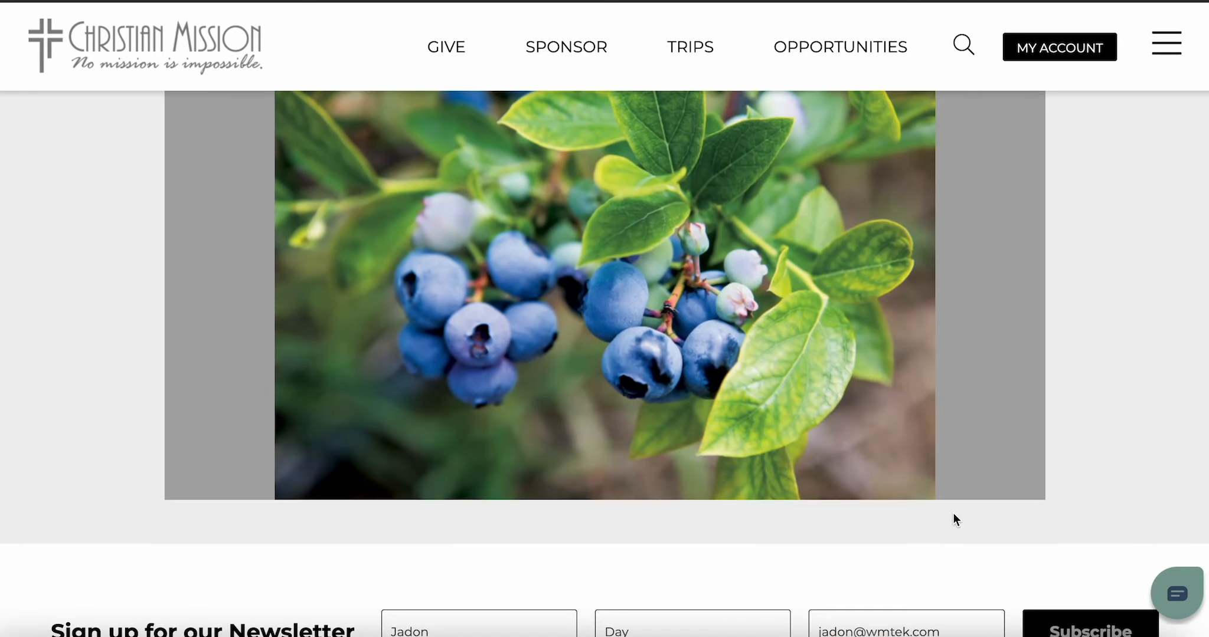
{"action": "scroll", "coordinate": [346, 557], "scroll_direction": "up", "scroll_amount": 1}
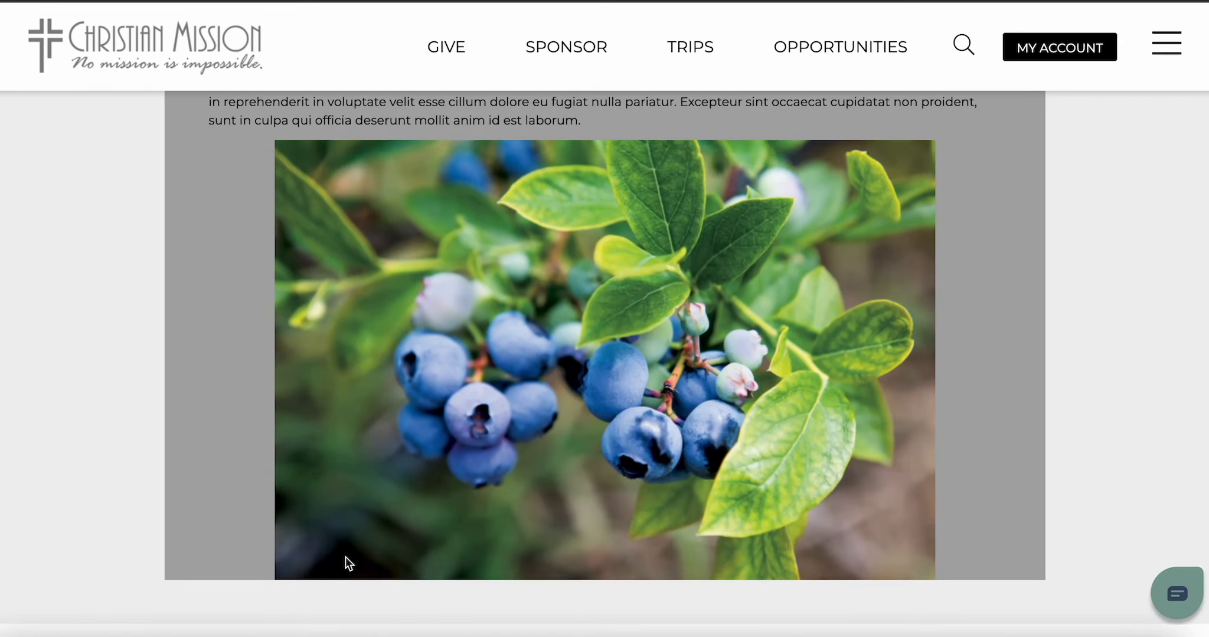
{"action": "scroll", "coordinate": [346, 557], "scroll_direction": "up", "scroll_amount": 1}
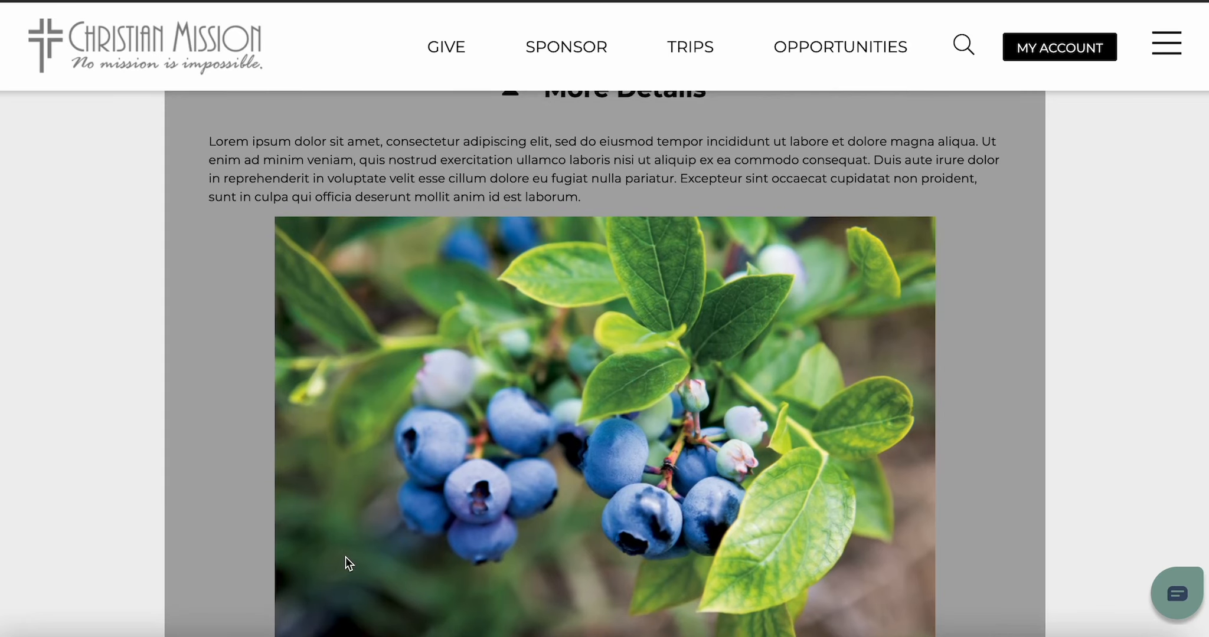
{"action": "scroll", "coordinate": [346, 558], "scroll_direction": "up", "scroll_amount": 1}
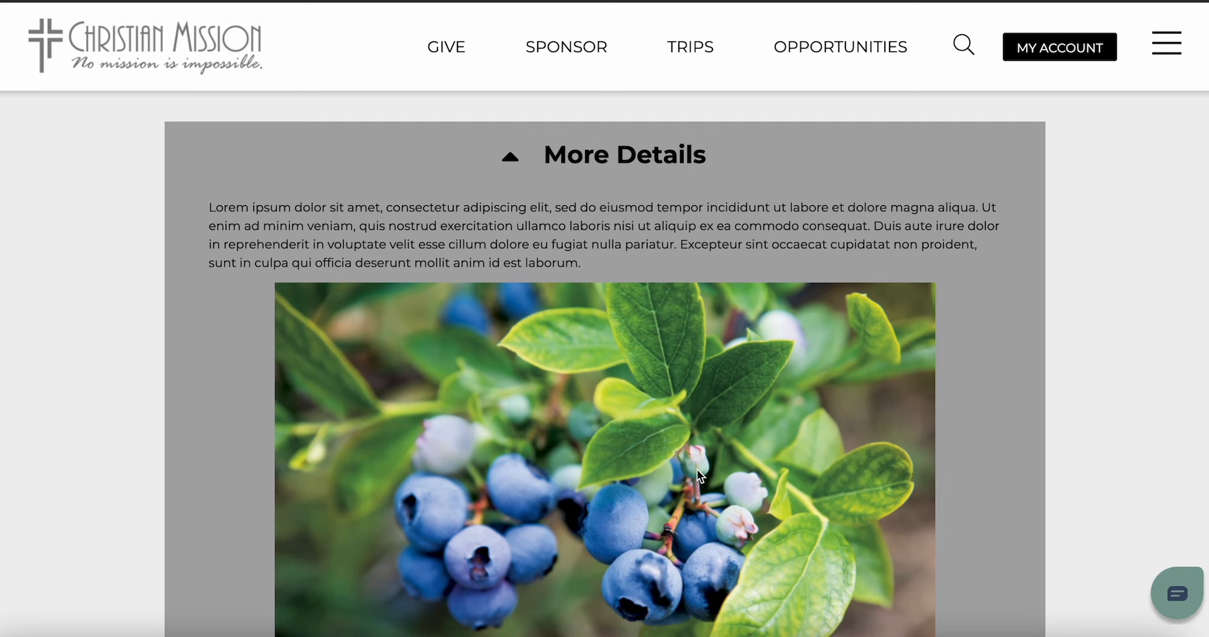
{"action": "scroll", "coordinate": [697, 472], "scroll_direction": "up", "scroll_amount": 12}
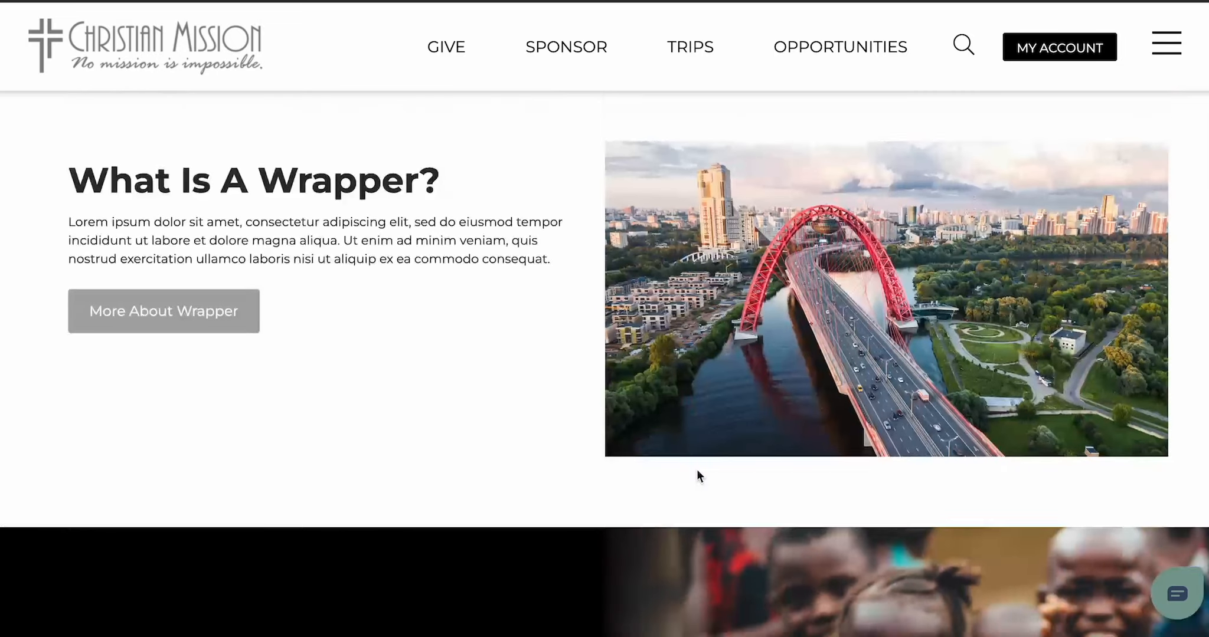
{"action": "scroll", "coordinate": [477, 319], "scroll_direction": "down", "scroll_amount": 6}
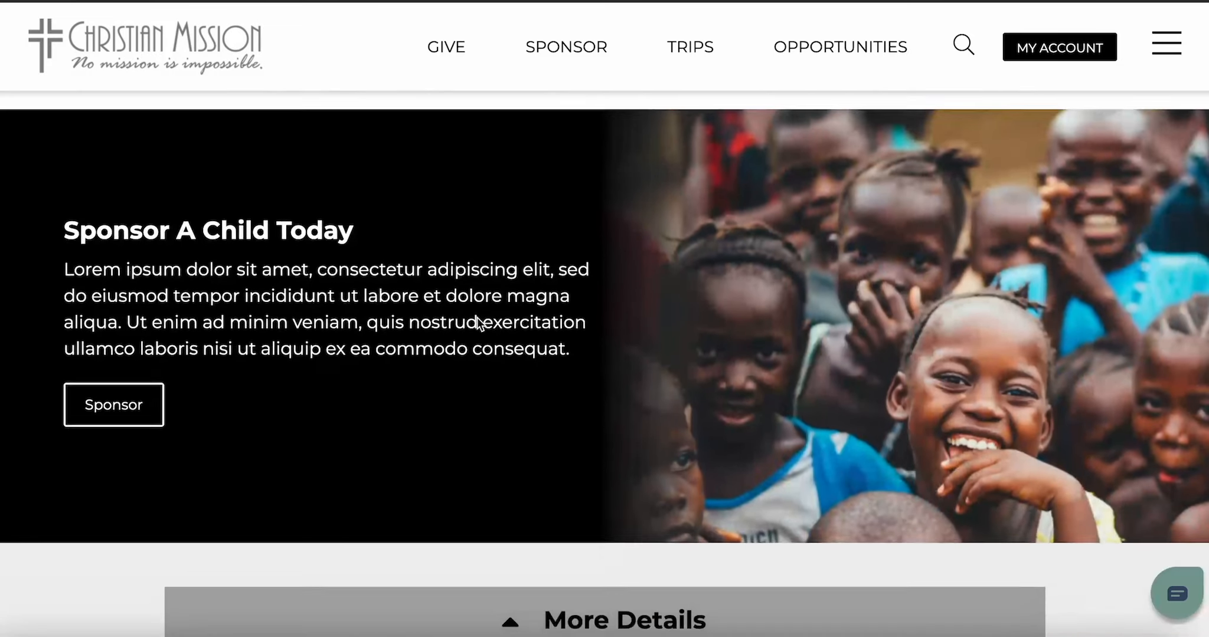
- View the missionary slider on the example page and cycle backward through its slides
{"action": "scroll", "coordinate": [476, 318], "scroll_direction": "down", "scroll_amount": 6}
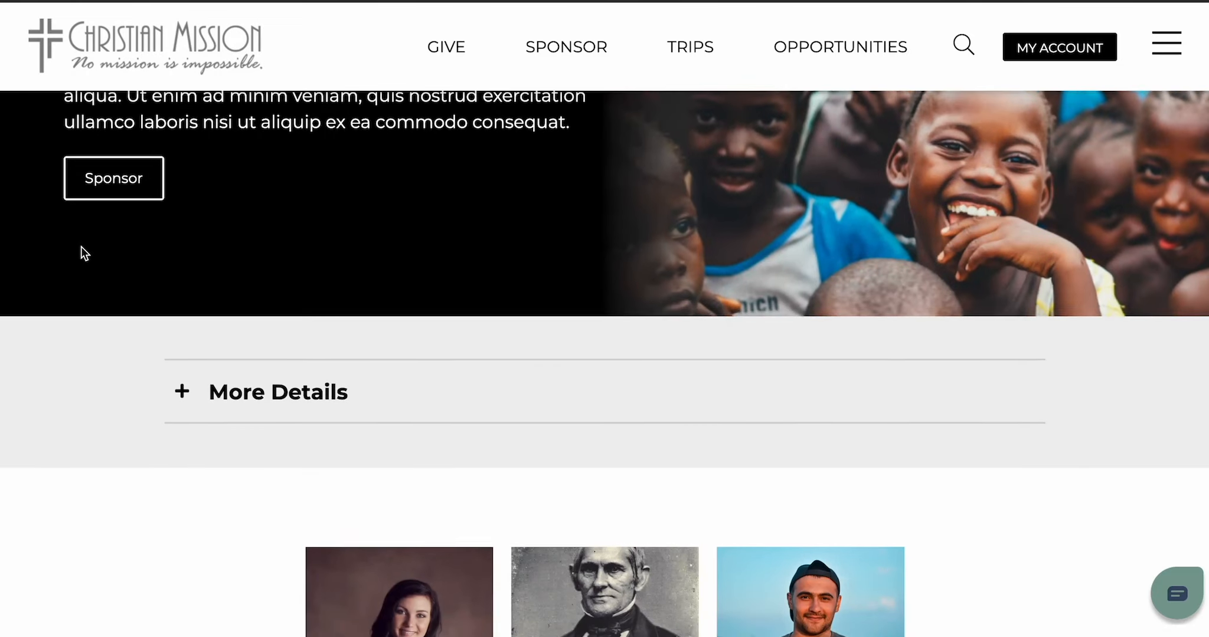
{"action": "scroll", "coordinate": [81, 251], "scroll_direction": "down", "scroll_amount": 7}
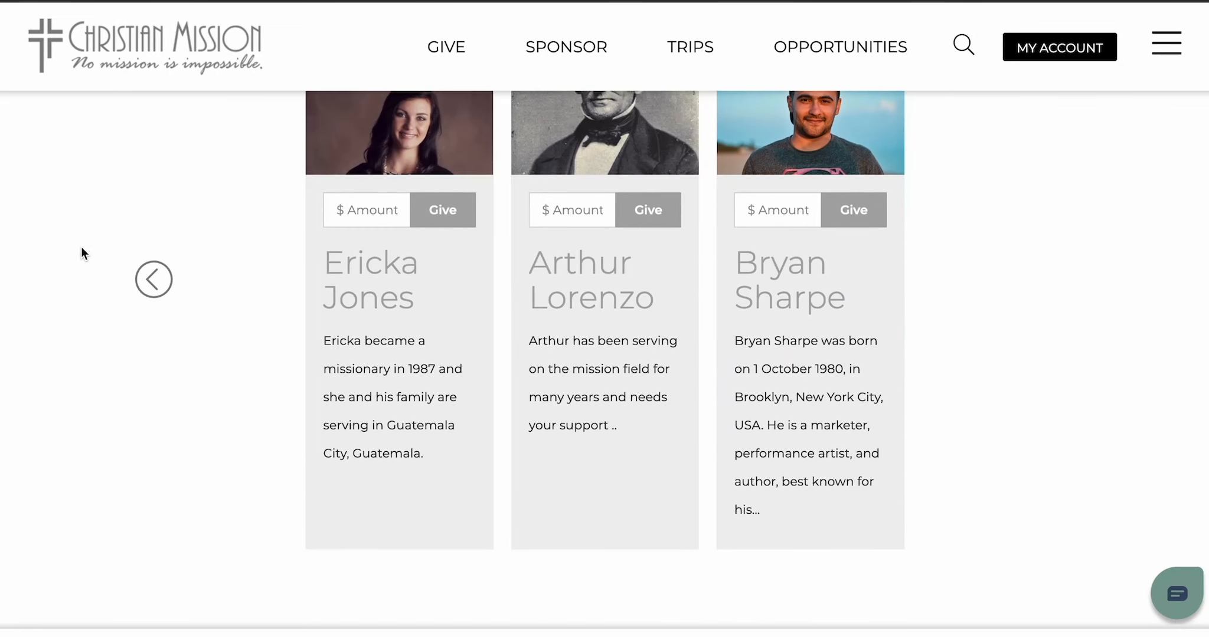
{"action": "scroll", "coordinate": [82, 251], "scroll_direction": "up", "scroll_amount": 1}
{"action": "left_click", "coordinate": [153, 338]}
{"action": "left_click", "coordinate": [153, 337]}
{"action": "left_click", "coordinate": [152, 337]}
{"action": "left_click", "coordinate": [153, 337]}
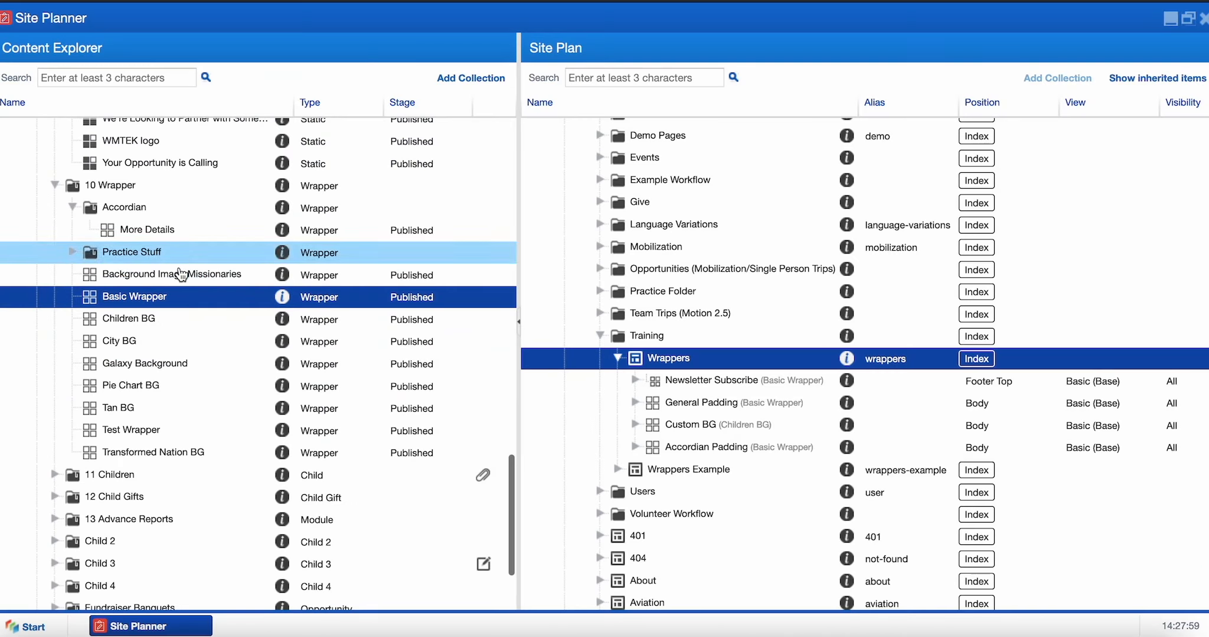
- Assign the Basic Wrapper to the Wrappers page in the Body position with the Basic (Base) view
{"action": "left_click_drag", "start_coordinate": [125, 299], "coordinate": [691, 360]}
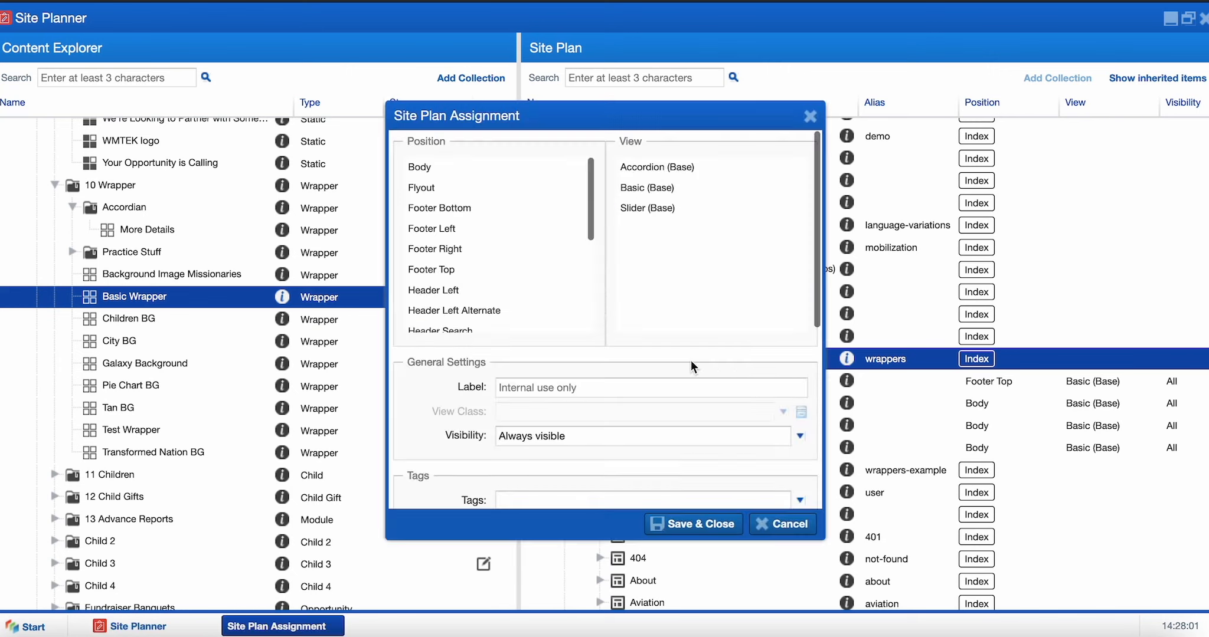
{"action": "left_click", "coordinate": [527, 175]}
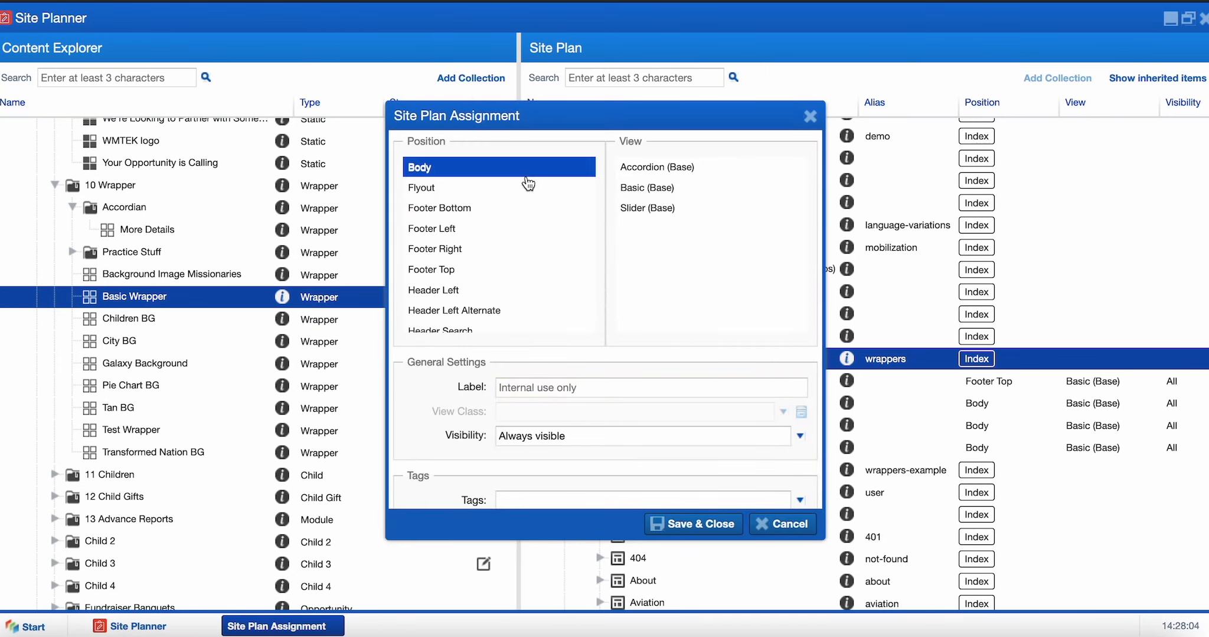
{"action": "left_click", "coordinate": [643, 189]}
- Give the new Body wrapper the view classes Padding - Top, Padding - Bottom, Padding - Sides, Padding Horizontal x 6 and Padding Vertical x 4
{"action": "left_click", "coordinate": [601, 416]}
{"action": "scroll", "coordinate": [620, 378], "scroll_direction": "down", "scroll_amount": 10}
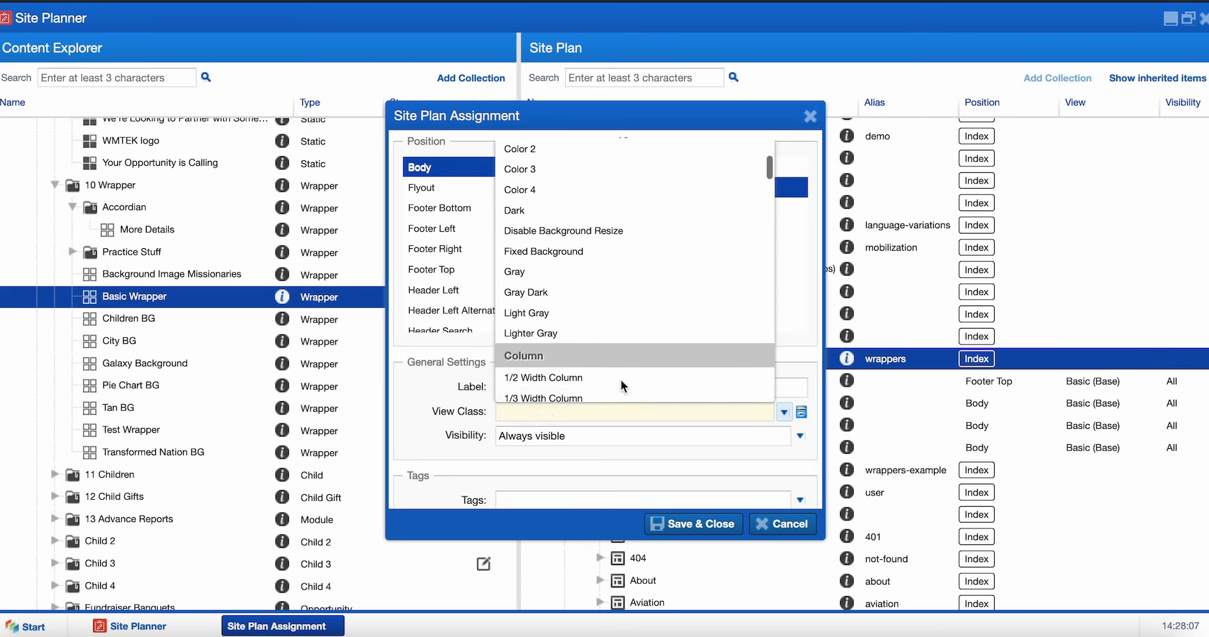
{"action": "scroll", "coordinate": [620, 384], "scroll_direction": "down", "scroll_amount": 15}
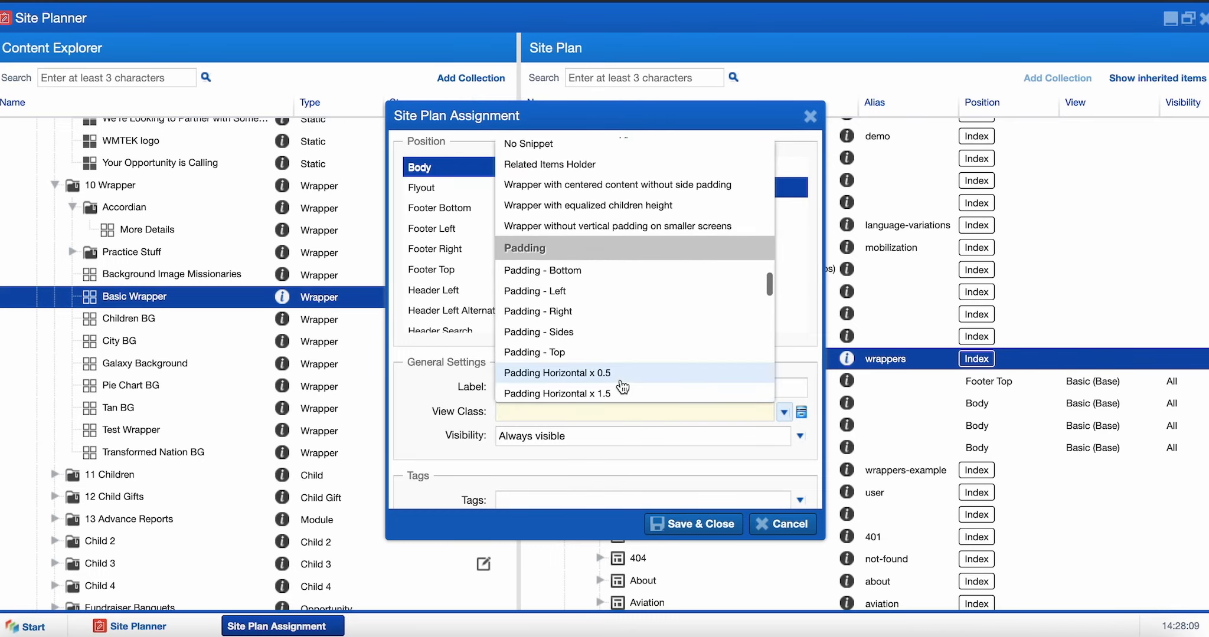
{"action": "left_click", "coordinate": [596, 334]}
{"action": "left_click", "coordinate": [567, 250]}
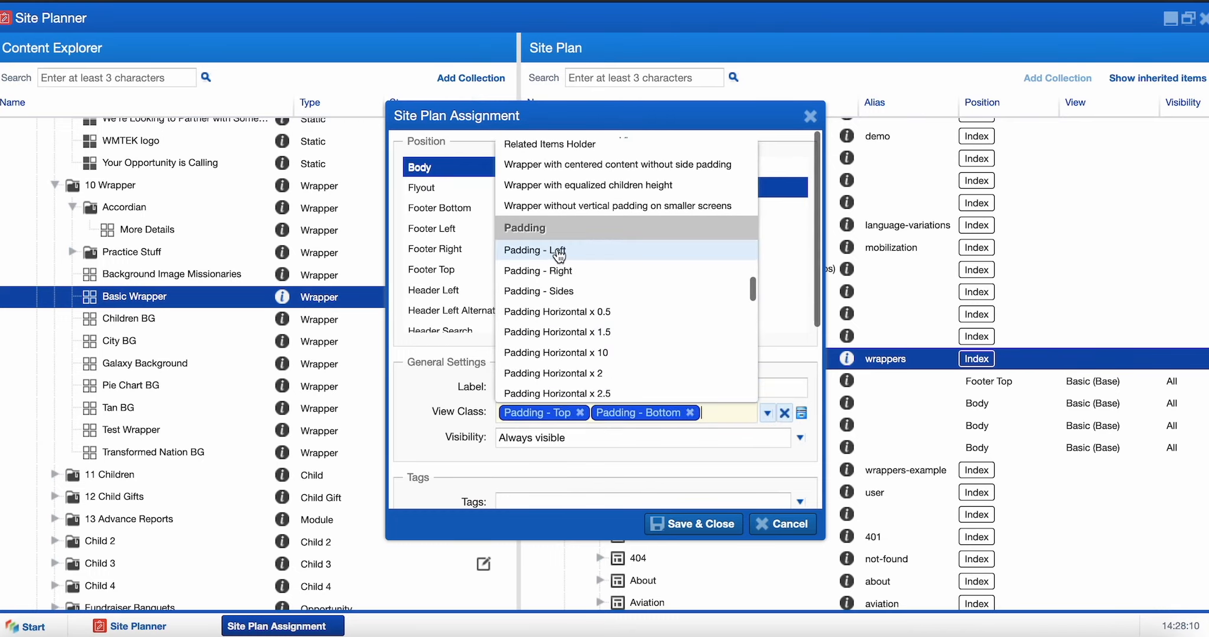
{"action": "left_click", "coordinate": [574, 291]}
{"action": "scroll", "coordinate": [576, 319], "scroll_direction": "down", "scroll_amount": 3}
{"action": "left_click", "coordinate": [595, 380]}
{"action": "scroll", "coordinate": [595, 366], "scroll_direction": "down", "scroll_amount": 4}
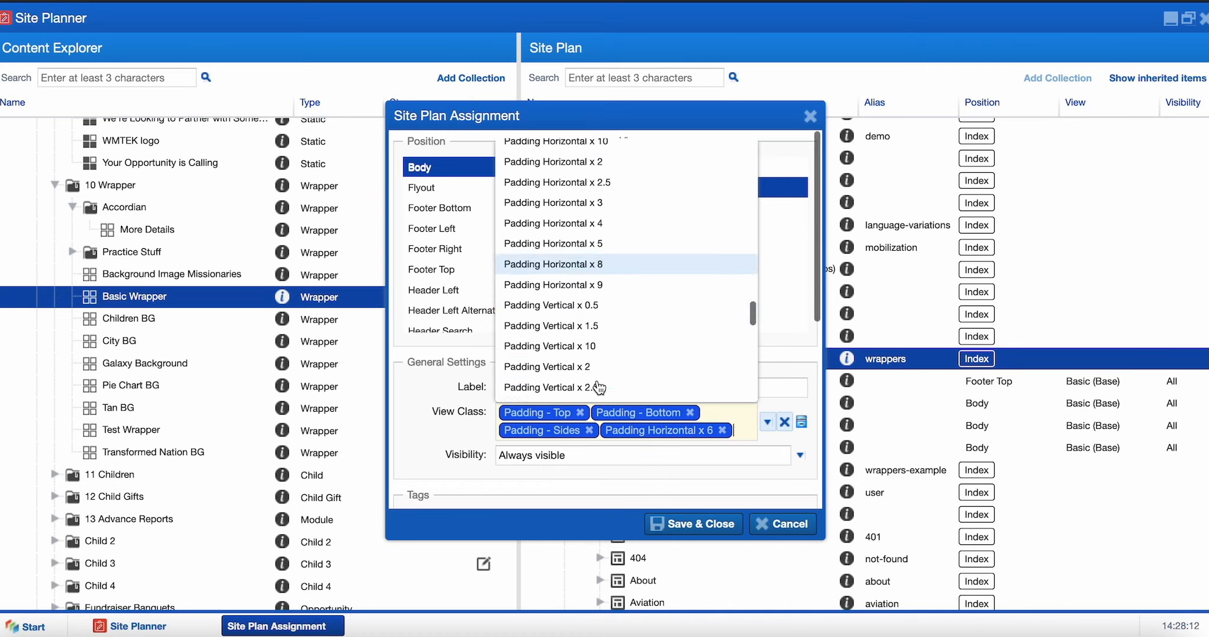
{"action": "left_click", "coordinate": [593, 334]}
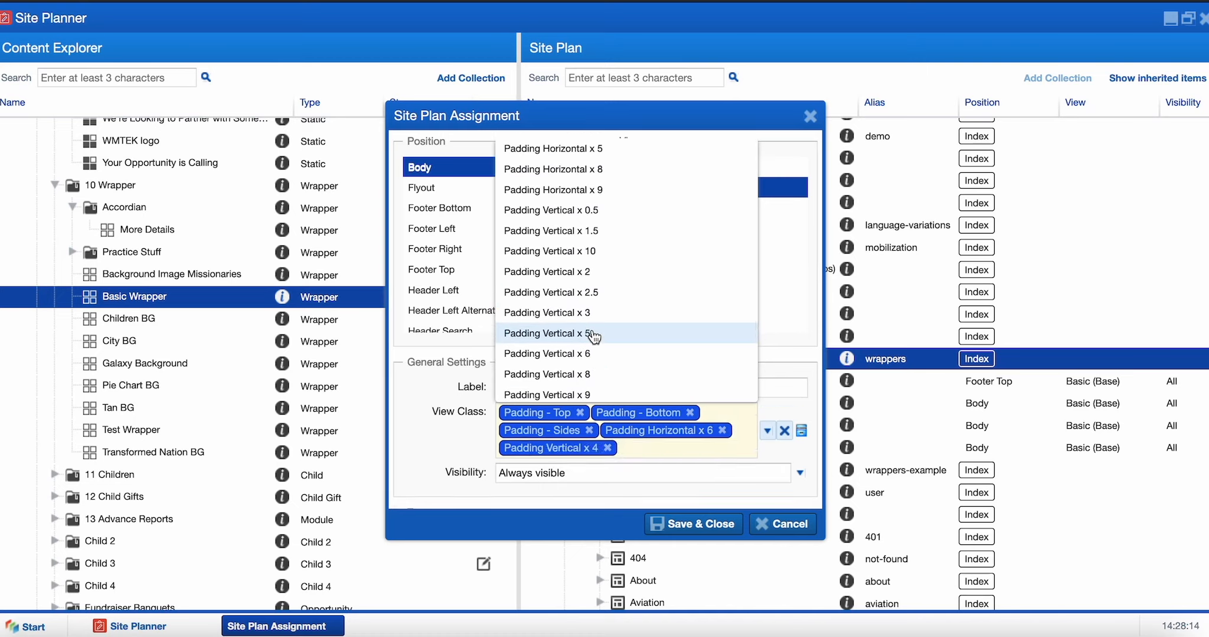
- Examine the missionary slider's layout and the spacing around it on the example page
{"action": "scroll", "coordinate": [593, 333], "scroll_direction": "up", "scroll_amount": 8}
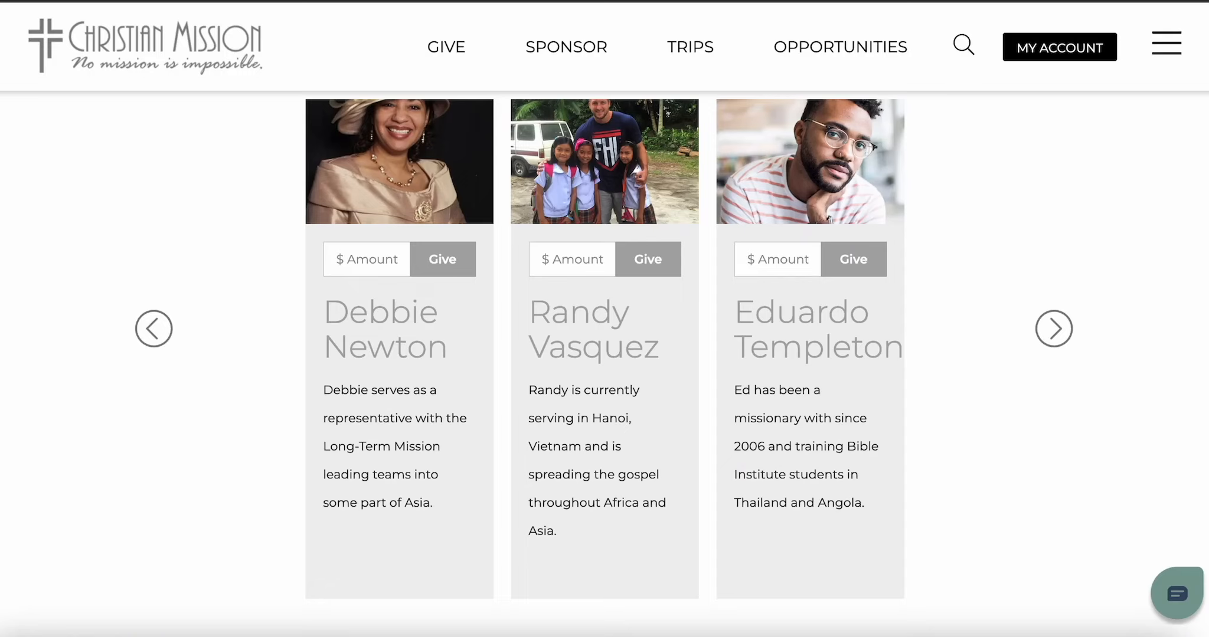
{"action": "scroll", "coordinate": [560, 403], "scroll_direction": "down", "scroll_amount": 2}
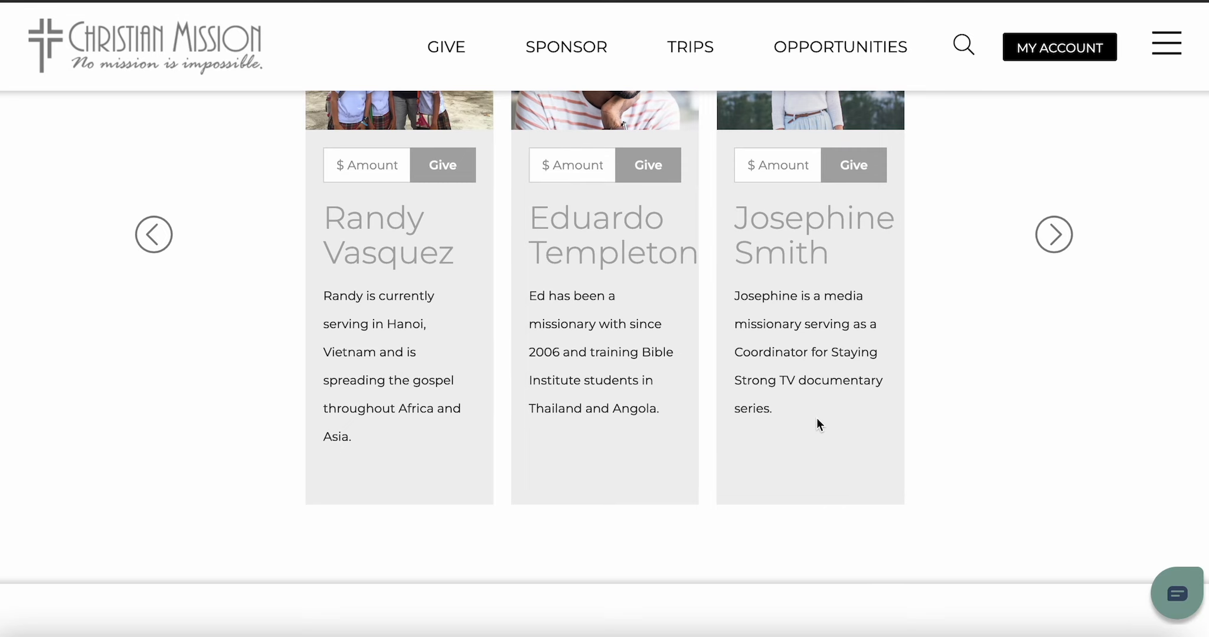
- Add the view class Wrapper with equalized children height to the new Body wrapper and save the assignment
{"action": "scroll", "coordinate": [815, 417], "scroll_direction": "up", "scroll_amount": 2}
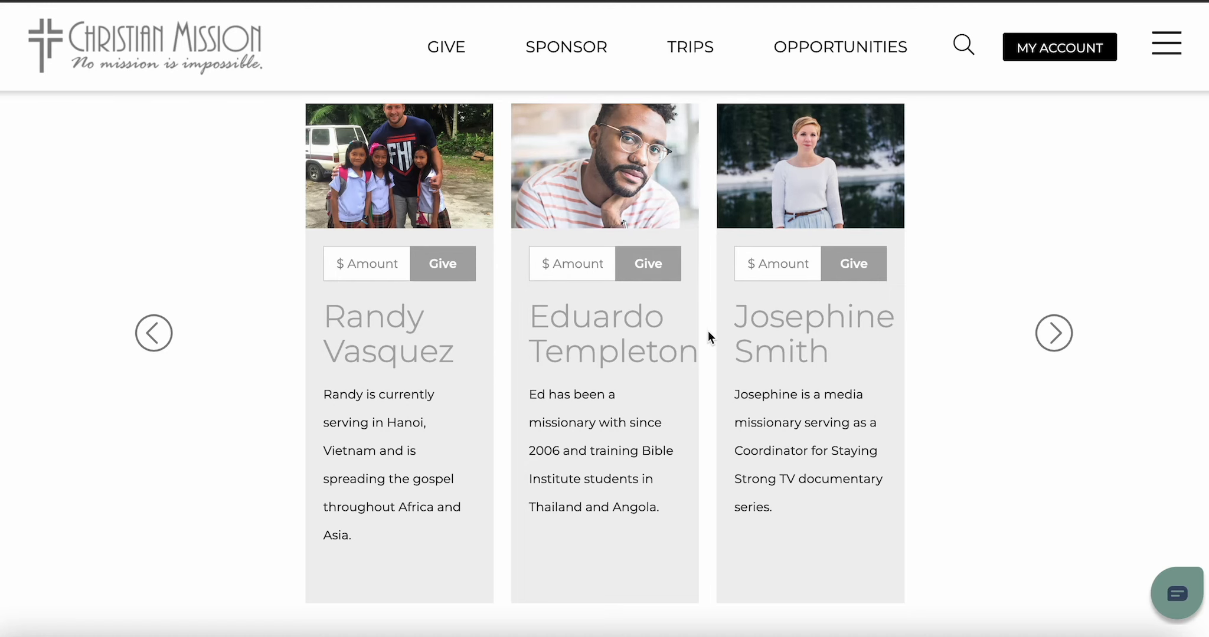
{"action": "scroll", "coordinate": [711, 342], "scroll_direction": "up", "scroll_amount": 1}
{"action": "left_click", "coordinate": [1056, 383]}
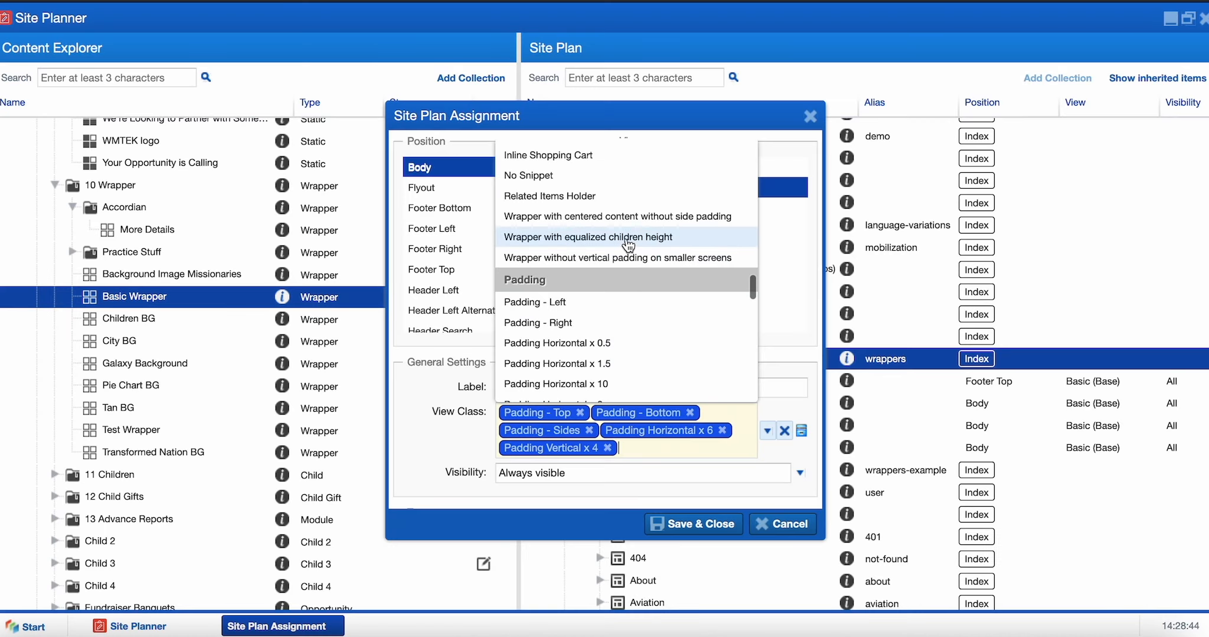
{"action": "left_click", "coordinate": [628, 245]}
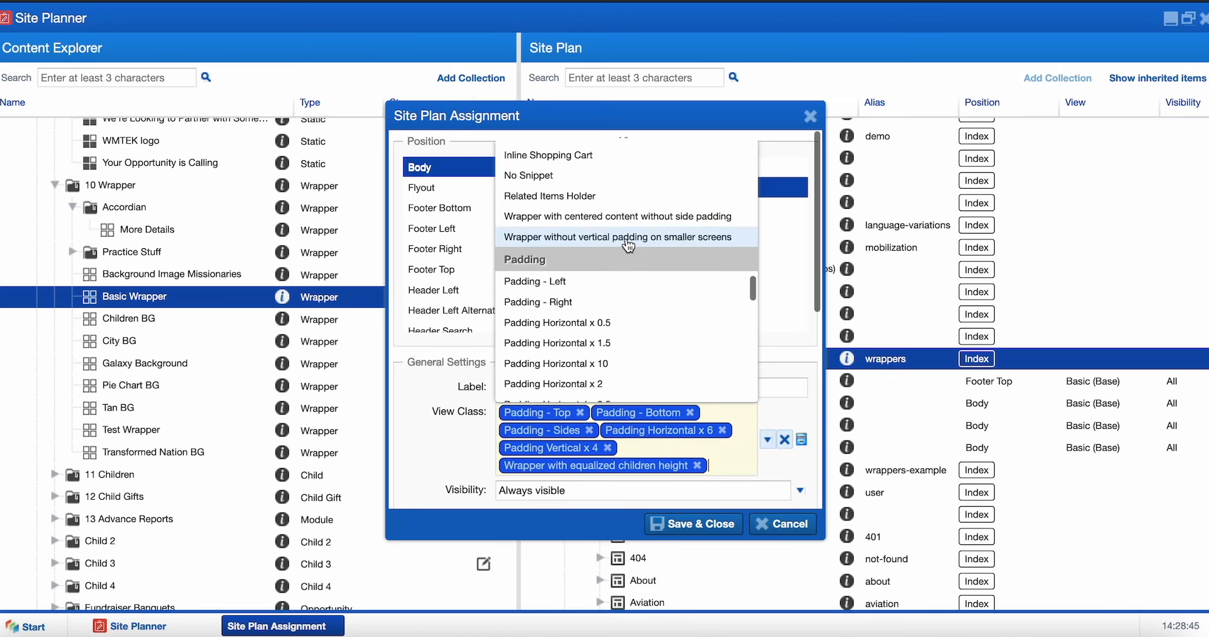
{"action": "scroll", "coordinate": [628, 244], "scroll_direction": "up", "scroll_amount": 10}
{"action": "scroll", "coordinate": [628, 244], "scroll_direction": "down", "scroll_amount": 3}
{"action": "scroll", "coordinate": [628, 244], "scroll_direction": "up", "scroll_amount": 1}
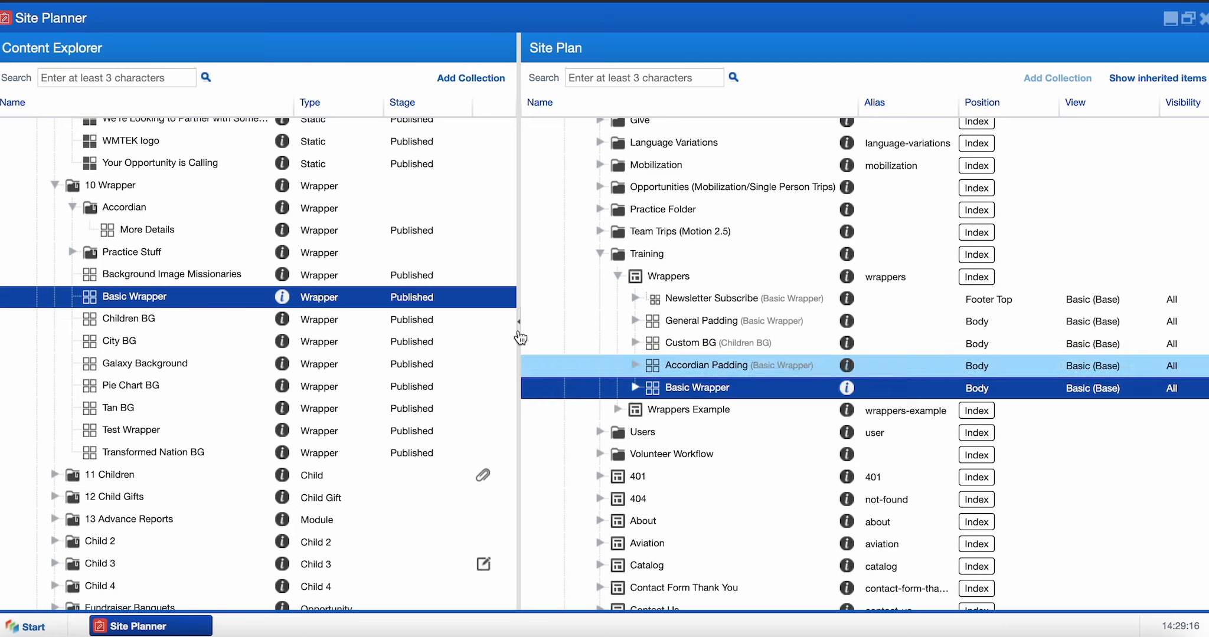
- Nest another Basic Wrapper inside the new Body Basic Wrapper with the Slider (Base) view and the label Slider
{"action": "left_click_drag", "start_coordinate": [208, 300], "coordinate": [687, 395]}
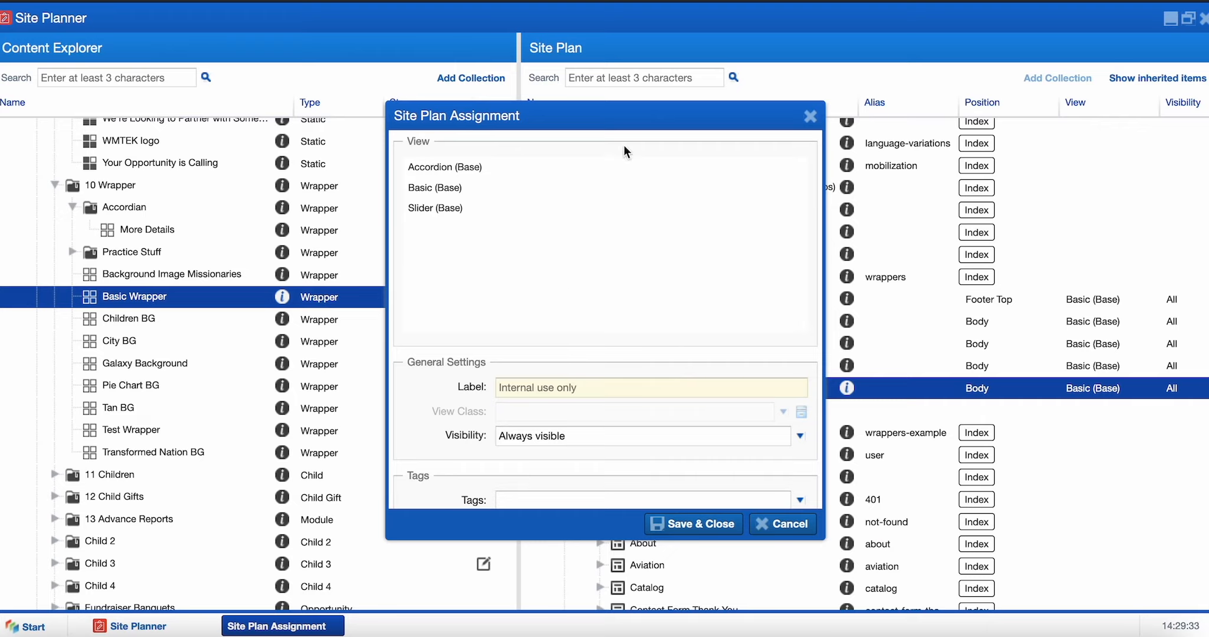
{"action": "left_click", "coordinate": [498, 220]}
{"action": "left_click", "coordinate": [583, 390]}
{"action": "type", "text": "Slider"}
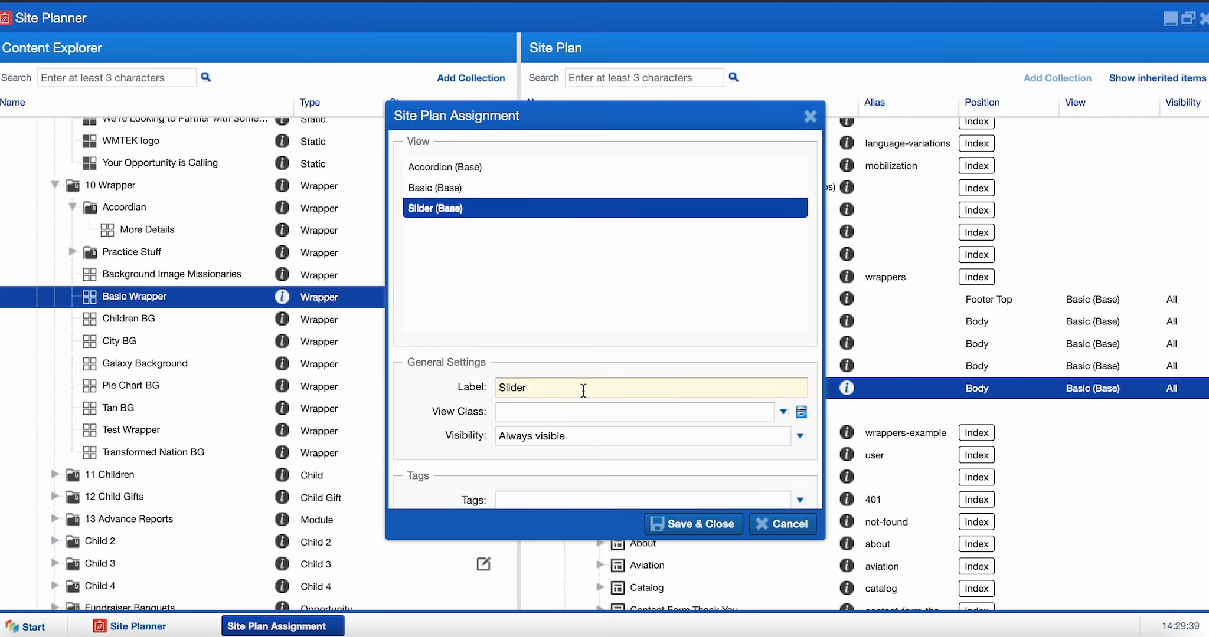
- Give the Slider wrapper the view classes Arrow Padding, Dark Color Dots, Enable Autoplay, Featured Slider and Show Arrows, and save it
{"action": "left_click", "coordinate": [584, 412]}
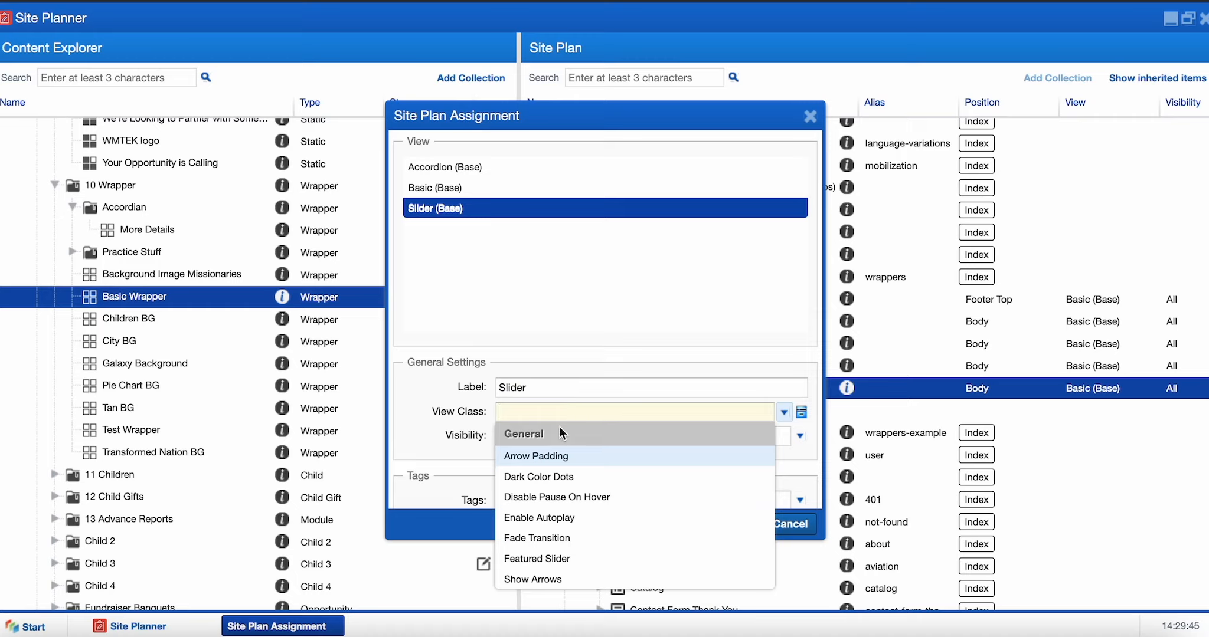
{"action": "left_click", "coordinate": [555, 457]}
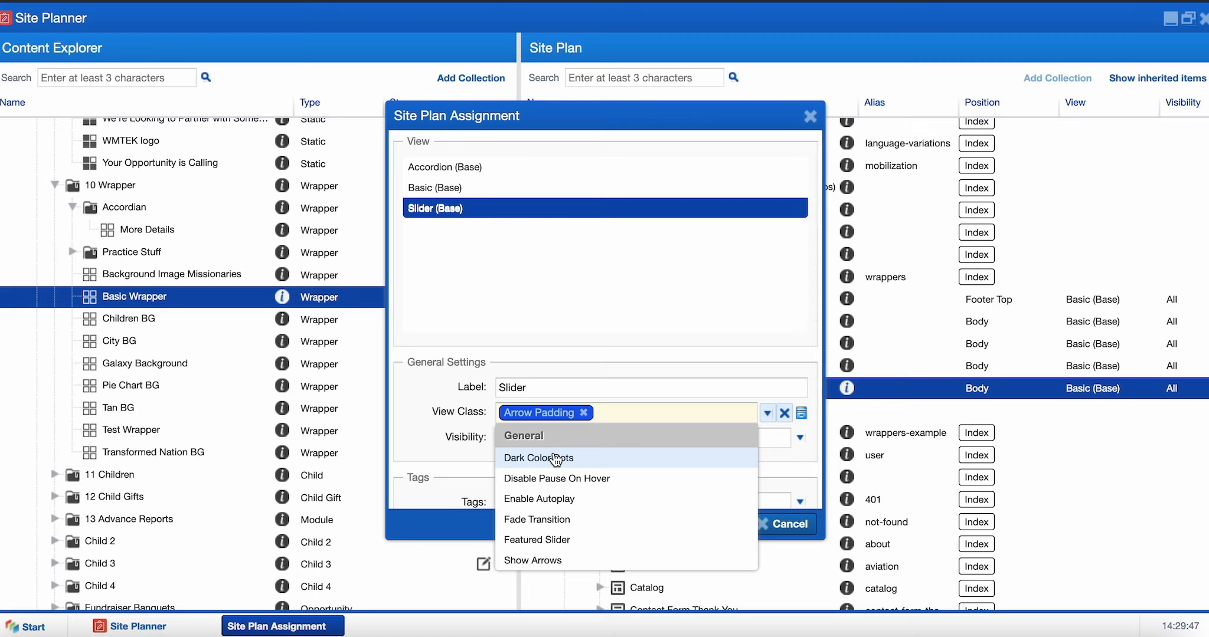
{"action": "left_click", "coordinate": [555, 458]}
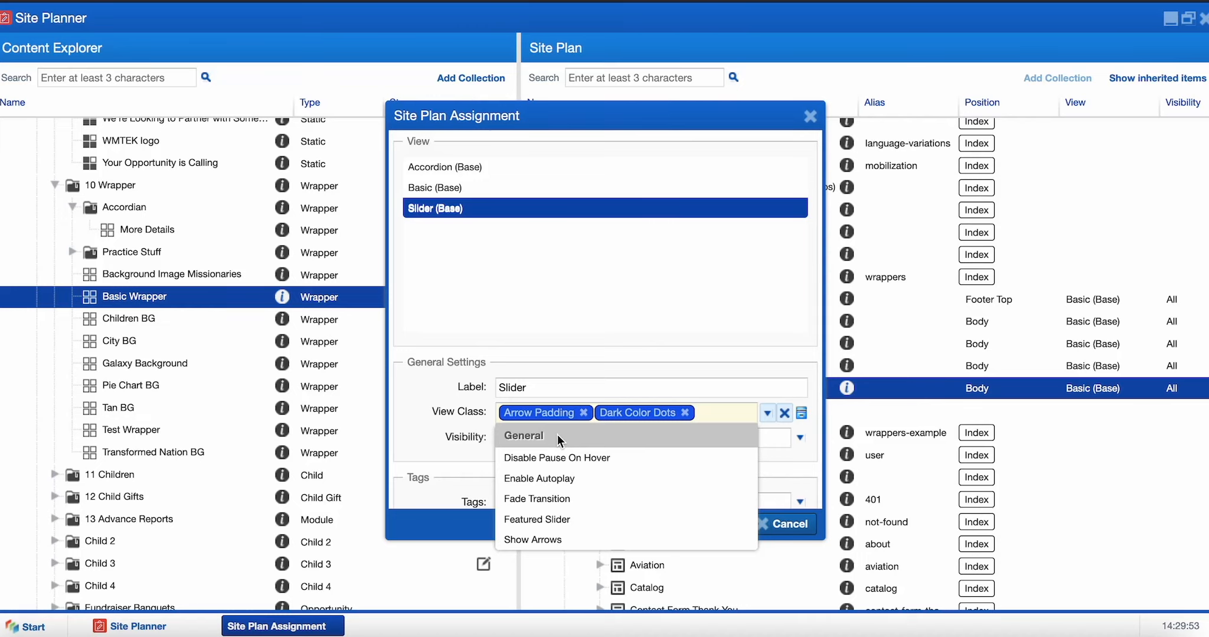
{"action": "left_click", "coordinate": [582, 479]}
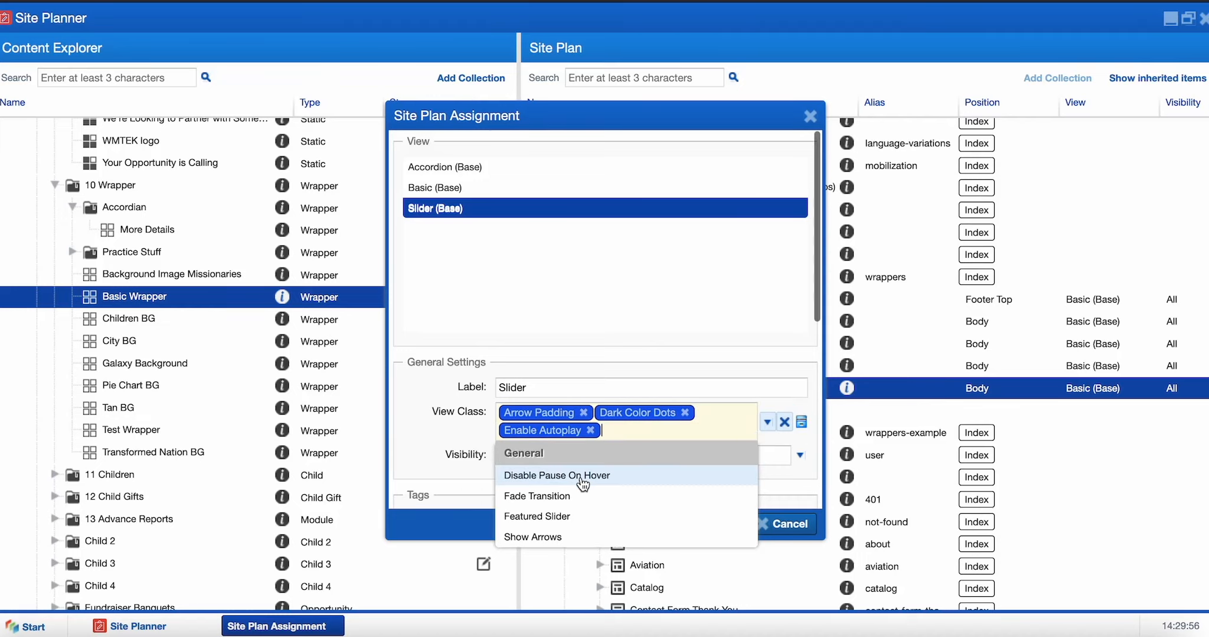
{"action": "left_click", "coordinate": [590, 518]}
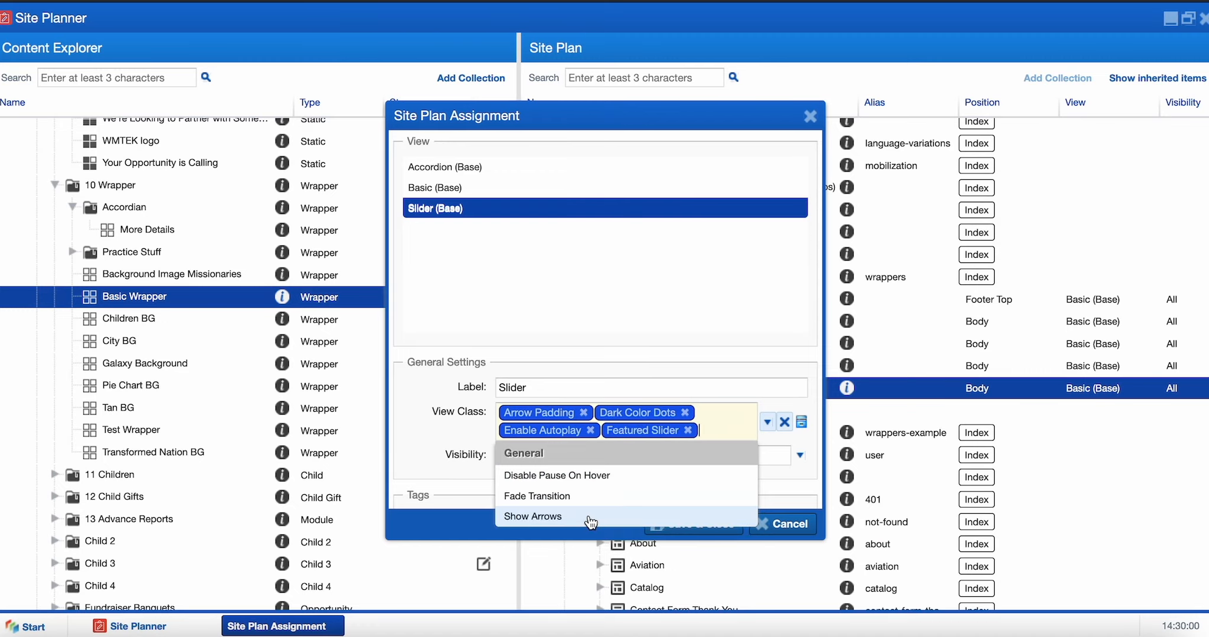
{"action": "left_click", "coordinate": [589, 519]}
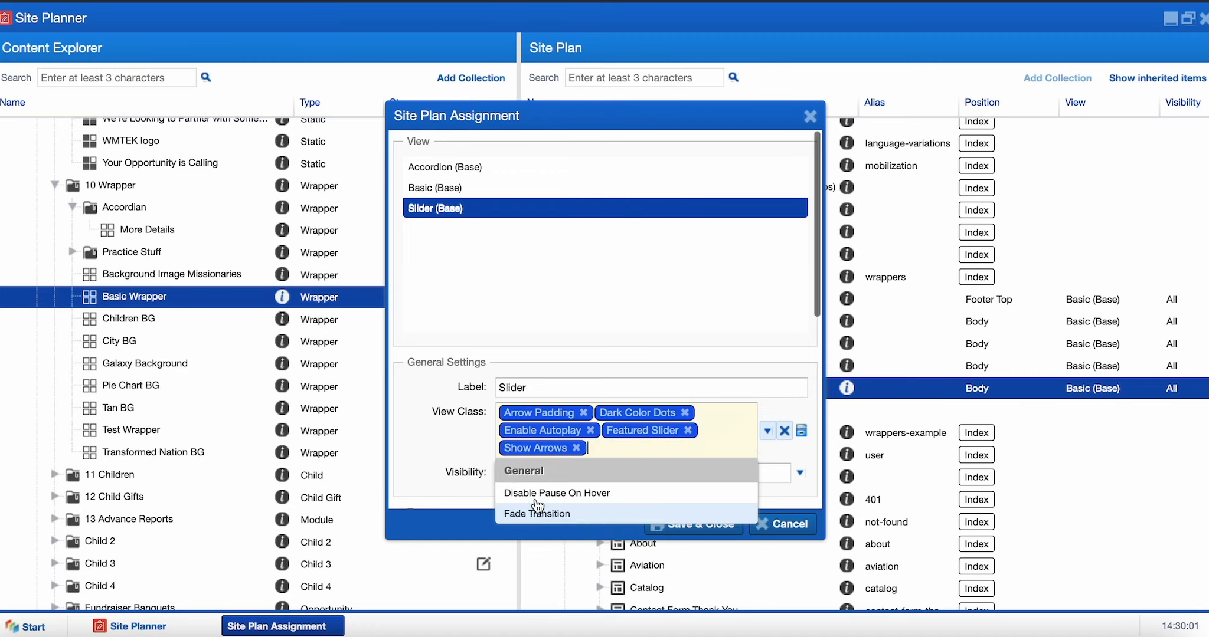
{"action": "left_click", "coordinate": [455, 453]}
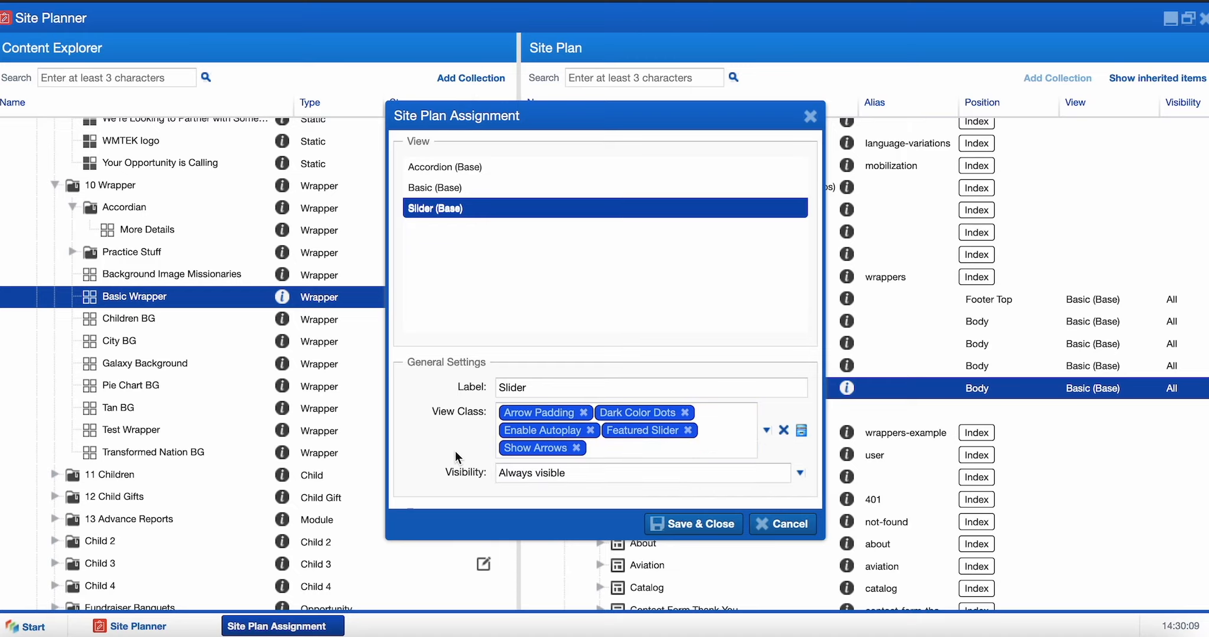
{"action": "left_click", "coordinate": [670, 524]}
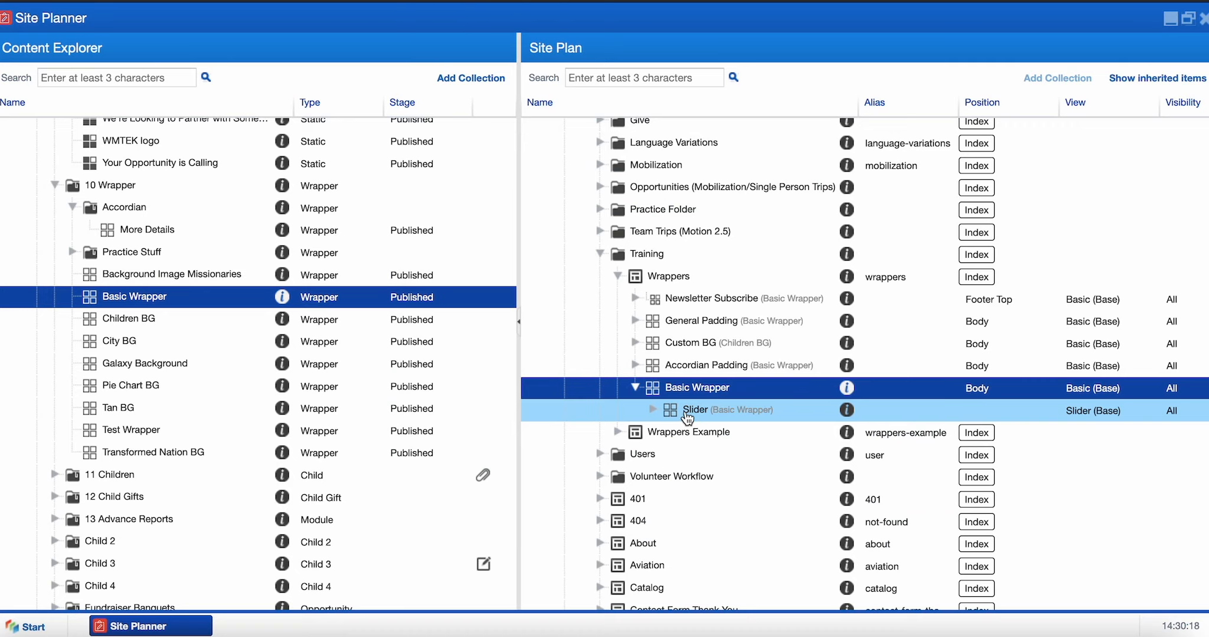
- Assign the 05 Missionaries folder to the Slider wrapper with the Summary (Base) view and the Lighter Gray background class
{"action": "scroll", "coordinate": [295, 303], "scroll_direction": "up", "scroll_amount": 10}
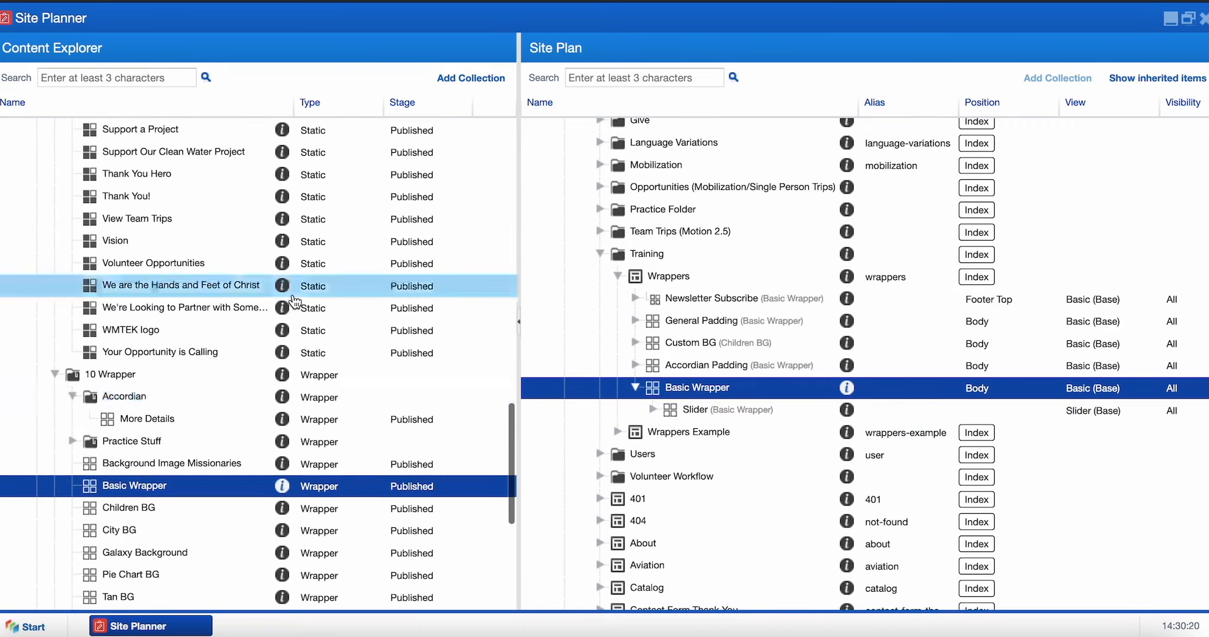
{"action": "scroll", "coordinate": [295, 303], "scroll_direction": "up", "scroll_amount": 8}
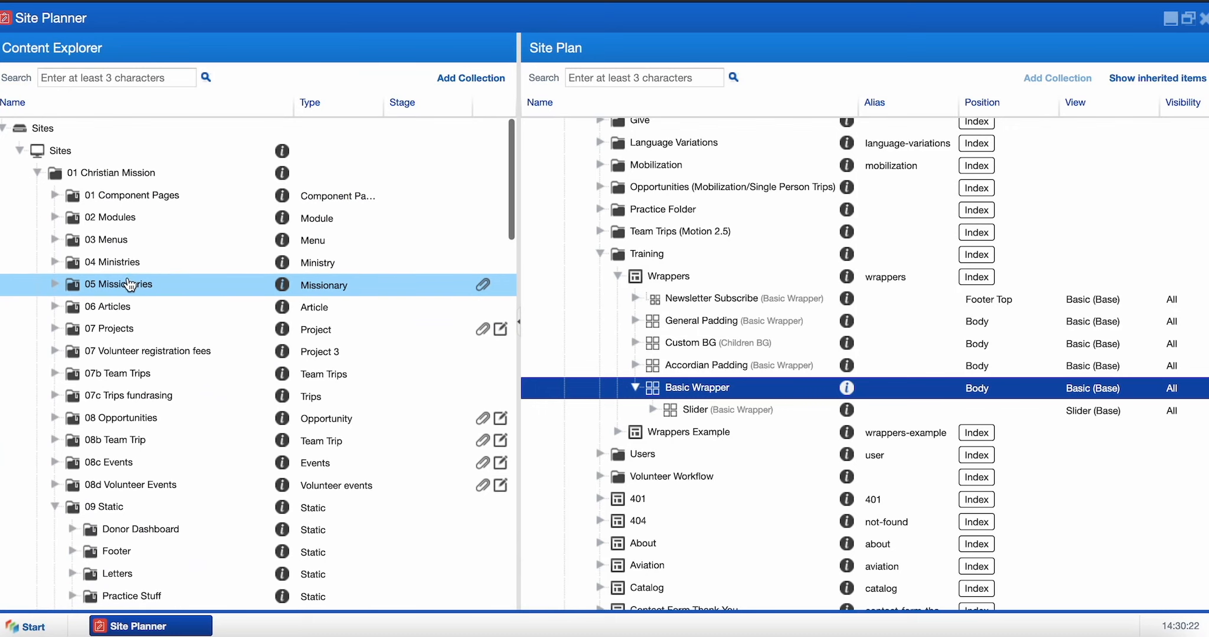
{"action": "left_click_drag", "start_coordinate": [128, 285], "coordinate": [705, 413]}
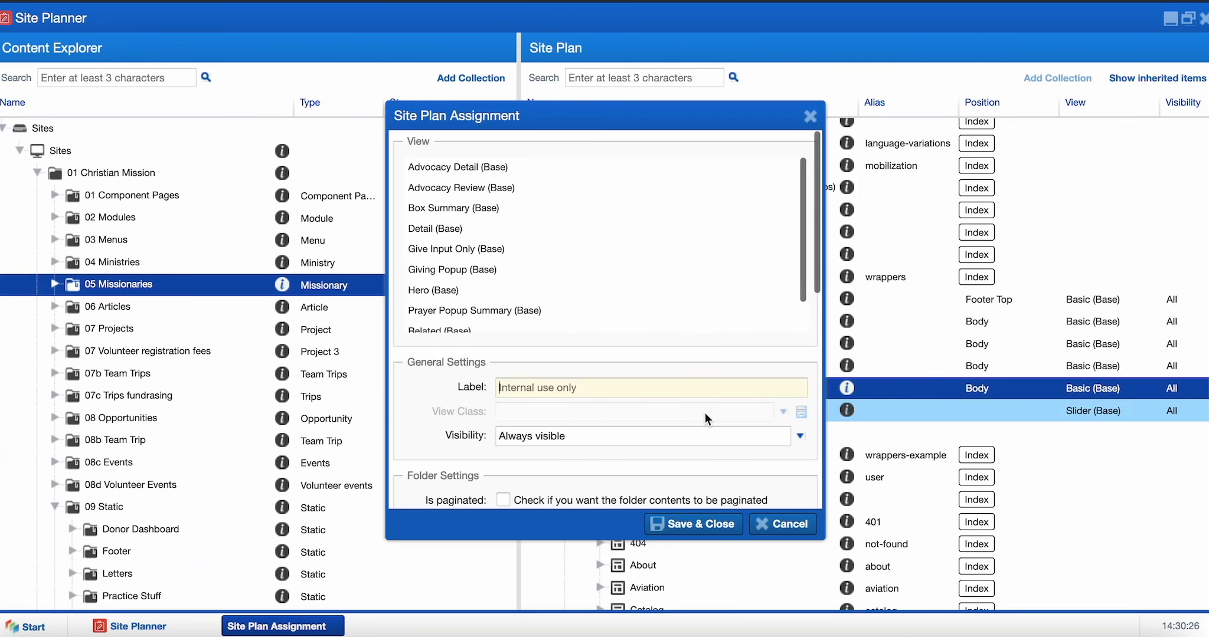
{"action": "scroll", "coordinate": [532, 283], "scroll_direction": "down", "scroll_amount": 2}
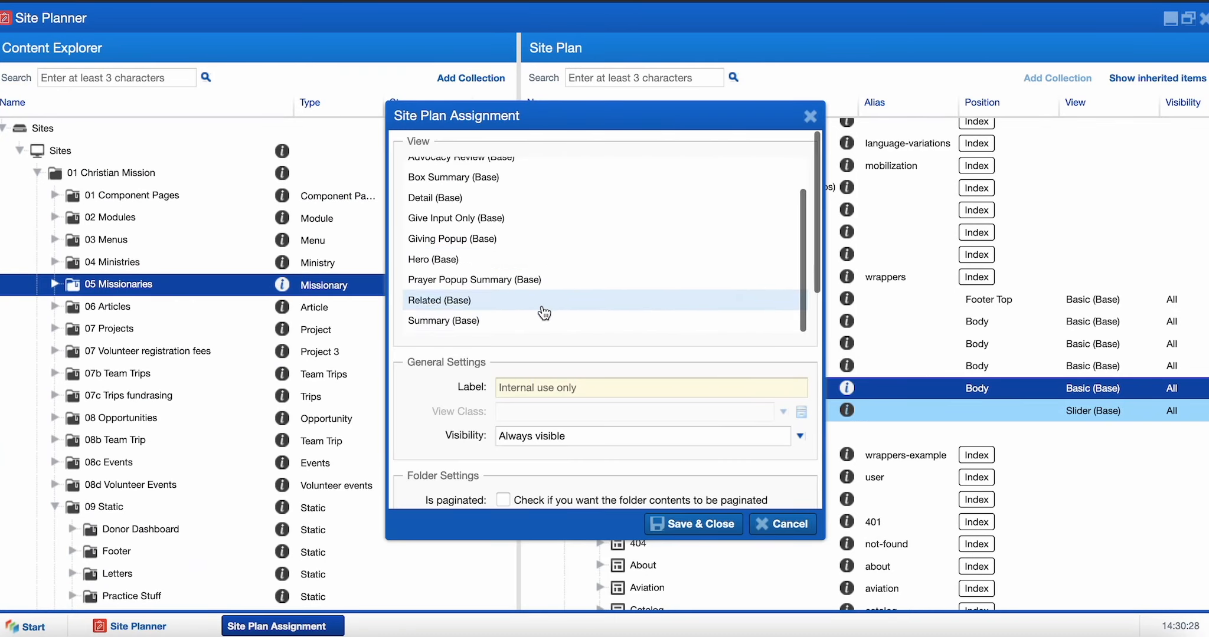
{"action": "left_click", "coordinate": [537, 323]}
{"action": "left_click", "coordinate": [584, 413]}
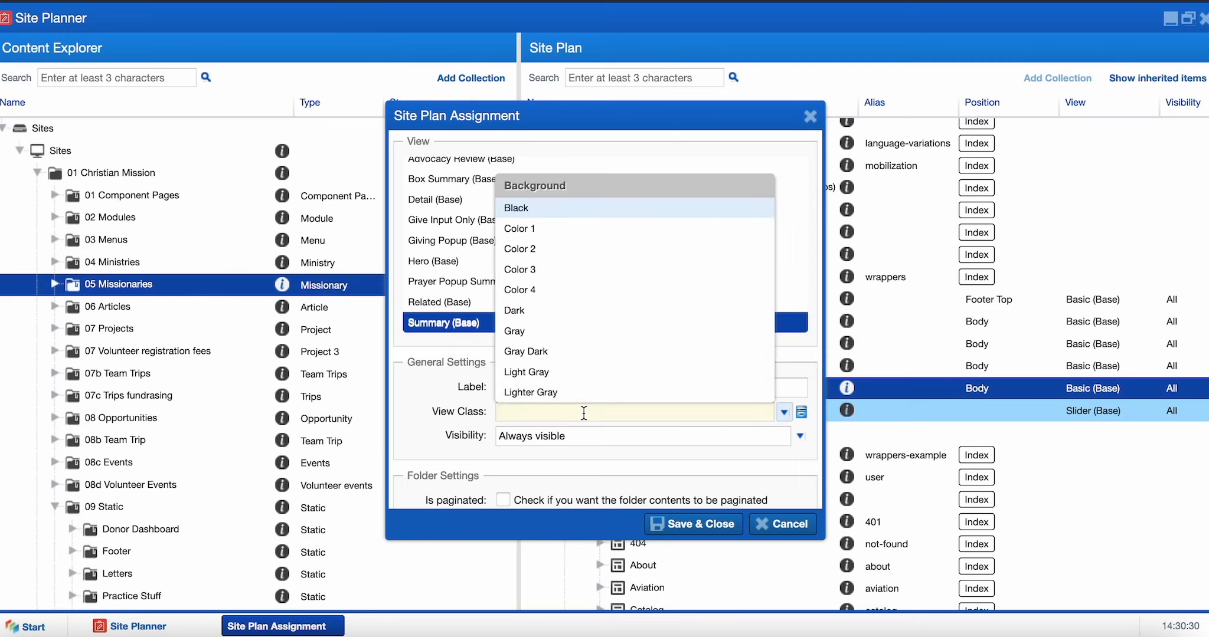
{"action": "left_click", "coordinate": [583, 394]}
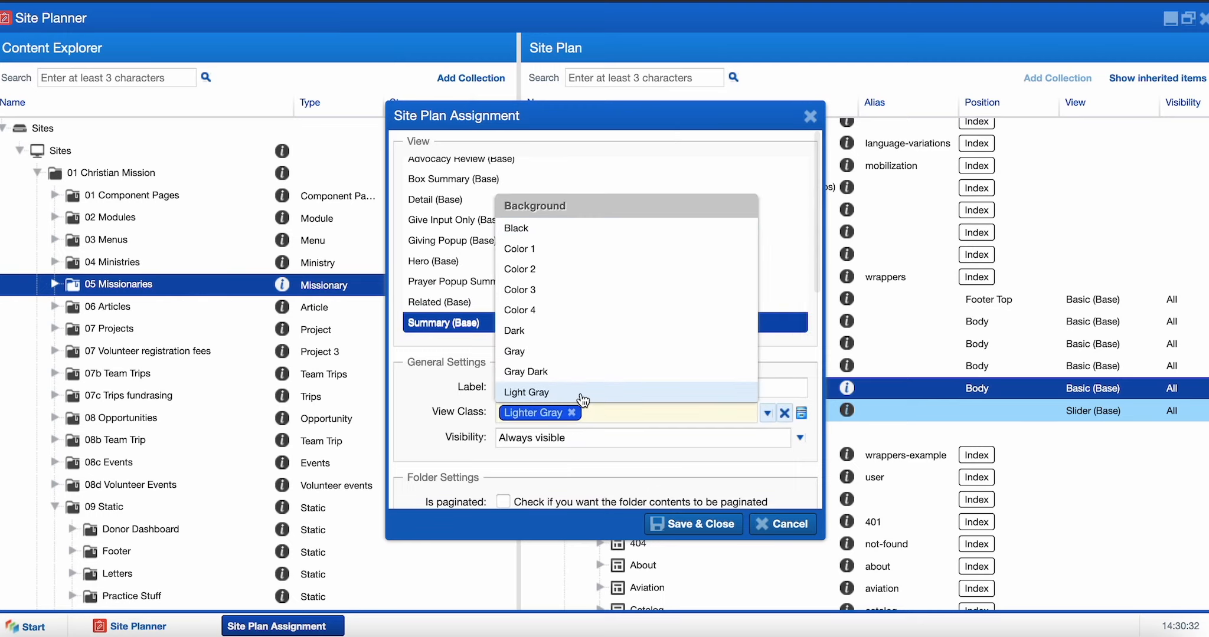
{"action": "left_click", "coordinate": [708, 527]}
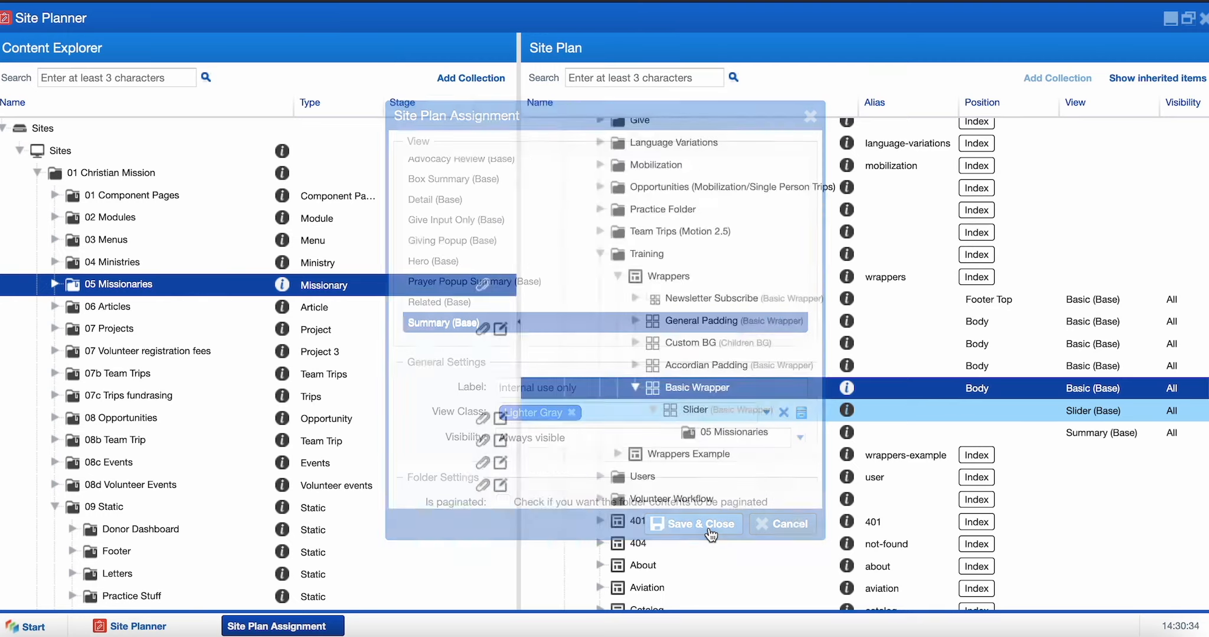
{"action": "left_click", "coordinate": [713, 438]}
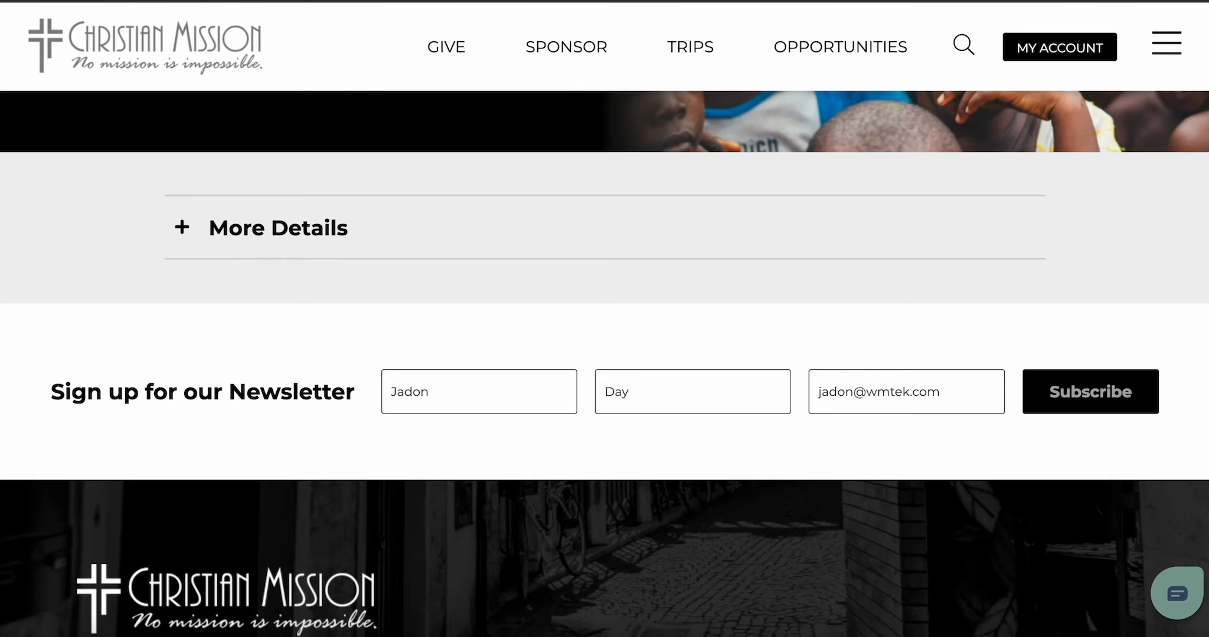
- Reload the Wrappers page and cycle forward and back through the new missionary slider
{"action": "key", "text": "super+r"}
{"action": "scroll", "coordinate": [437, 412], "scroll_direction": "down", "scroll_amount": 5}
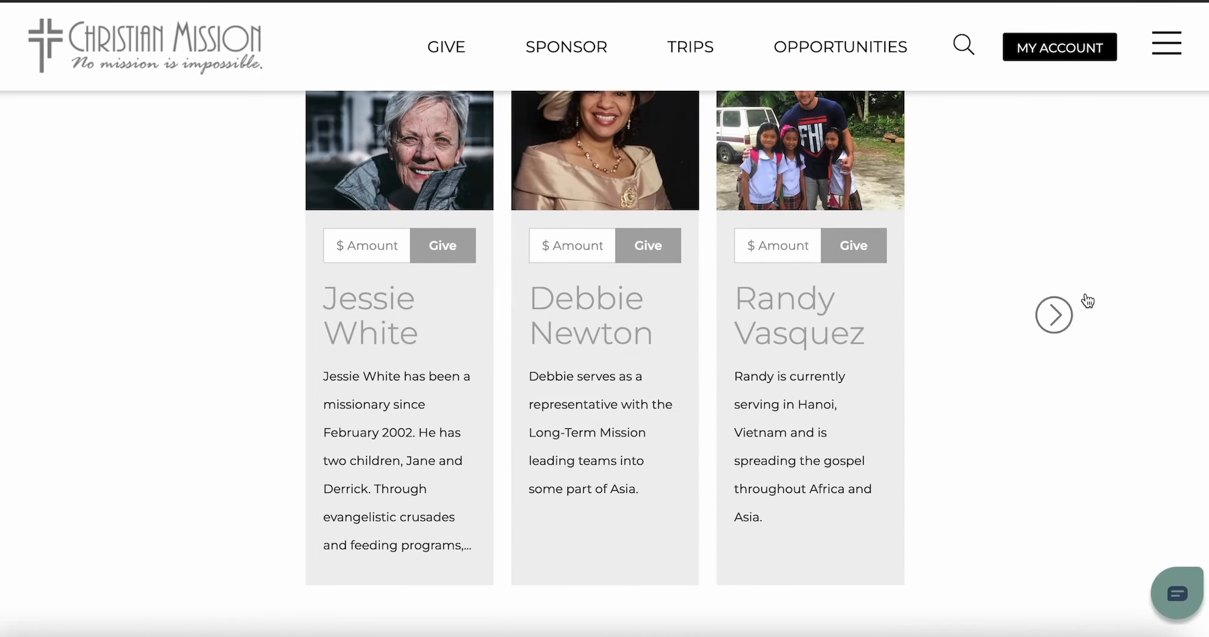
{"action": "left_click", "coordinate": [1053, 315]}
{"action": "left_click", "coordinate": [1053, 314]}
{"action": "left_click", "coordinate": [1053, 315]}
{"action": "left_click", "coordinate": [1054, 314]}
{"action": "left_click", "coordinate": [1053, 315]}
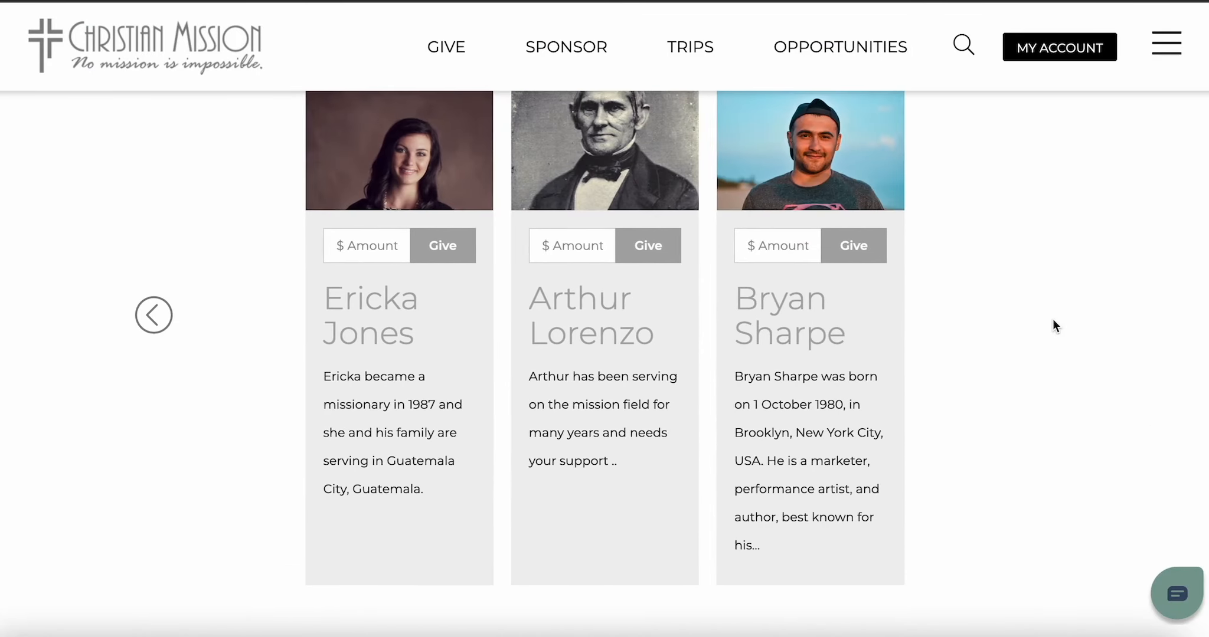
{"action": "left_click", "coordinate": [151, 318]}
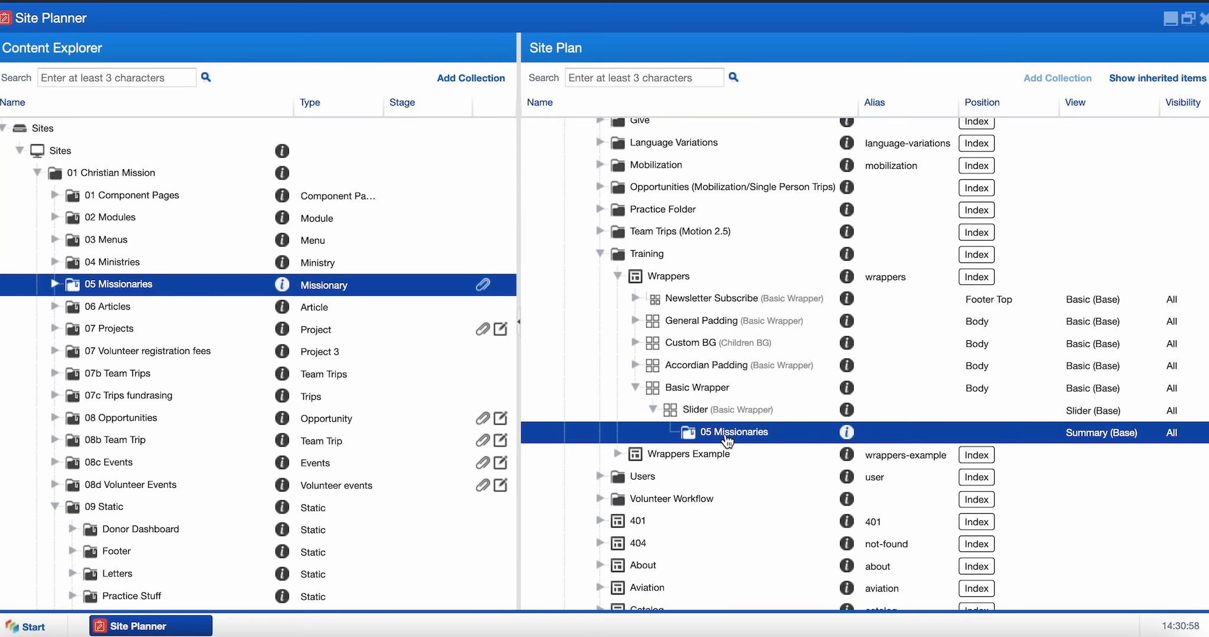
- Remove the Featured Slider view class from the Slider wrapper and save the change
{"action": "double_click", "coordinate": [722, 411]}
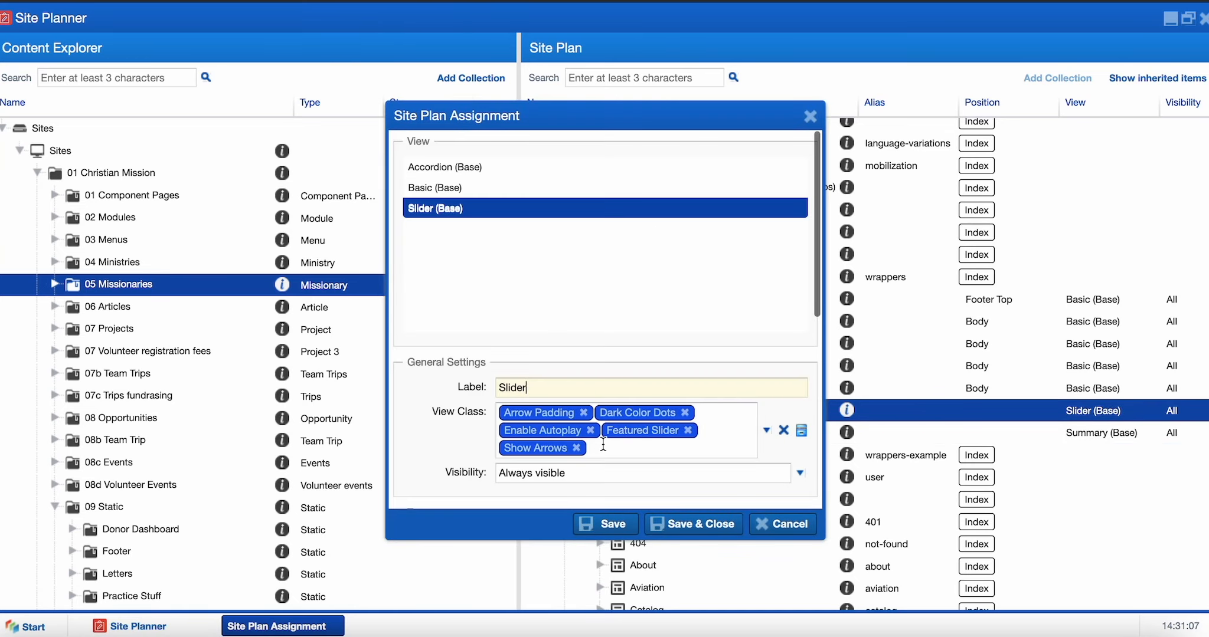
{"action": "left_click", "coordinate": [687, 430]}
{"action": "left_click", "coordinate": [604, 524]}
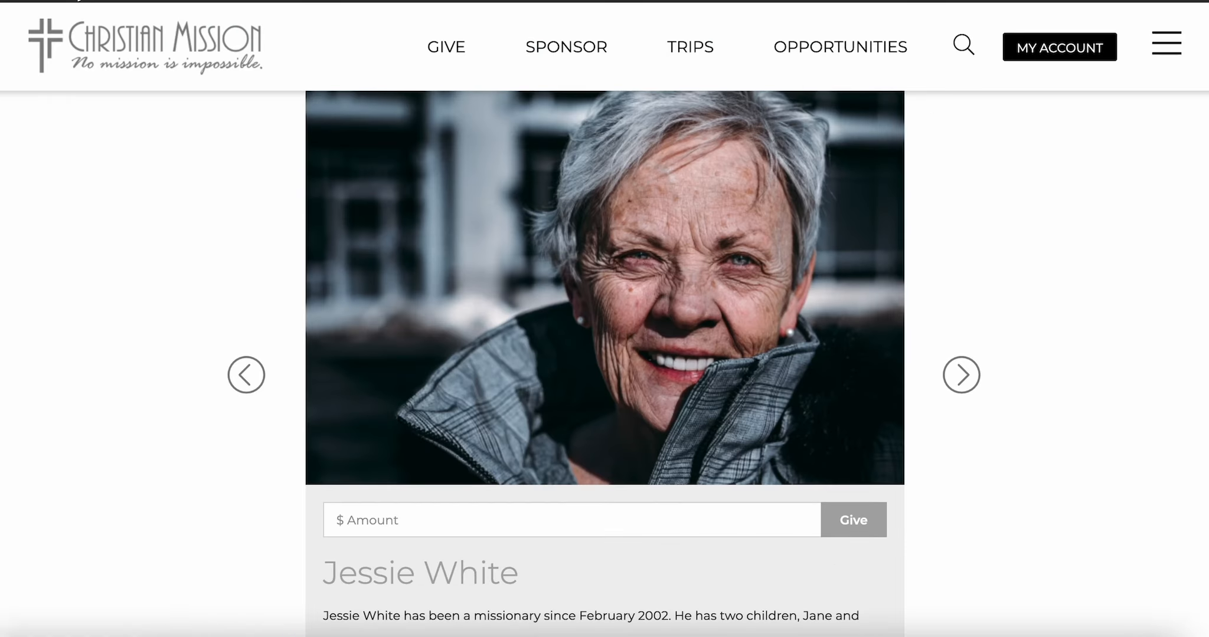
- Examine the missionary slider's layout without Featured Slider on the Wrappers page and advance through several slides
{"action": "scroll", "coordinate": [661, 518], "scroll_direction": "down", "scroll_amount": 4}
{"action": "scroll", "coordinate": [661, 517], "scroll_direction": "up", "scroll_amount": 3}
{"action": "scroll", "coordinate": [833, 418], "scroll_direction": "up", "scroll_amount": 1}
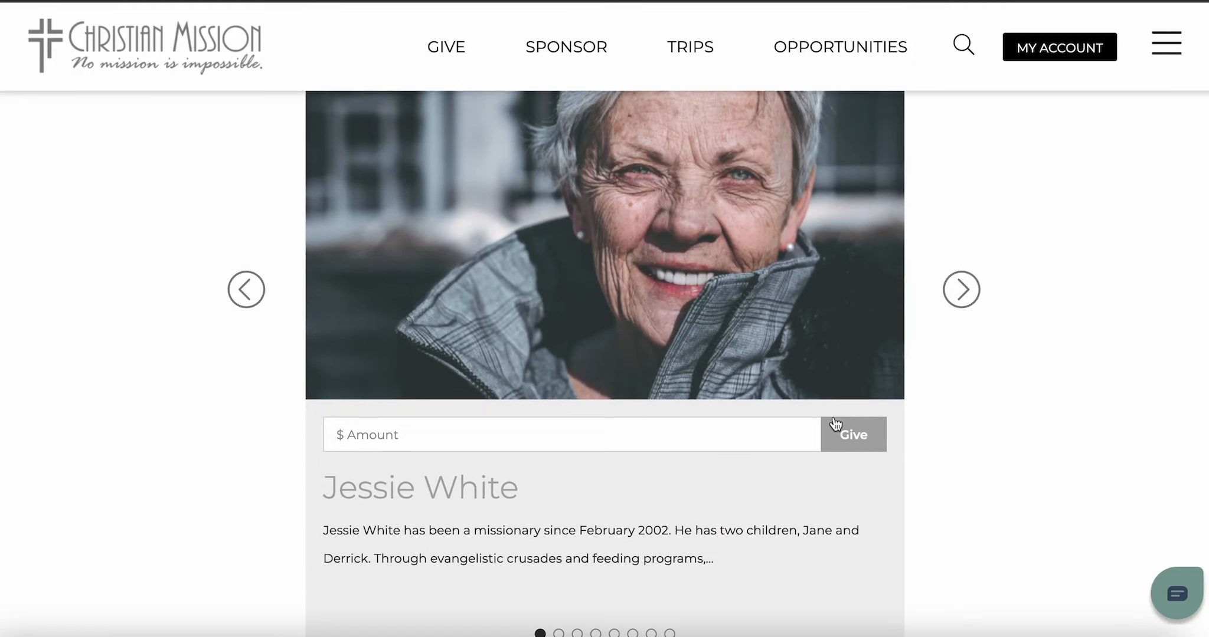
{"action": "scroll", "coordinate": [929, 340], "scroll_direction": "up", "scroll_amount": 1}
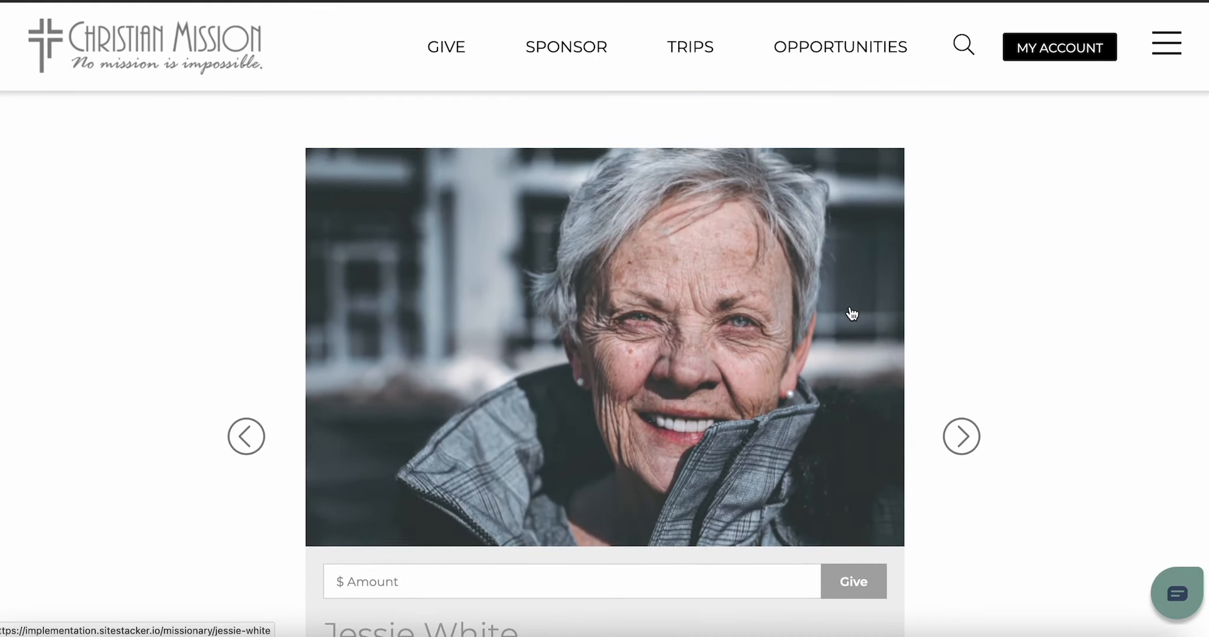
{"action": "scroll", "coordinate": [852, 314], "scroll_direction": "down", "scroll_amount": 2}
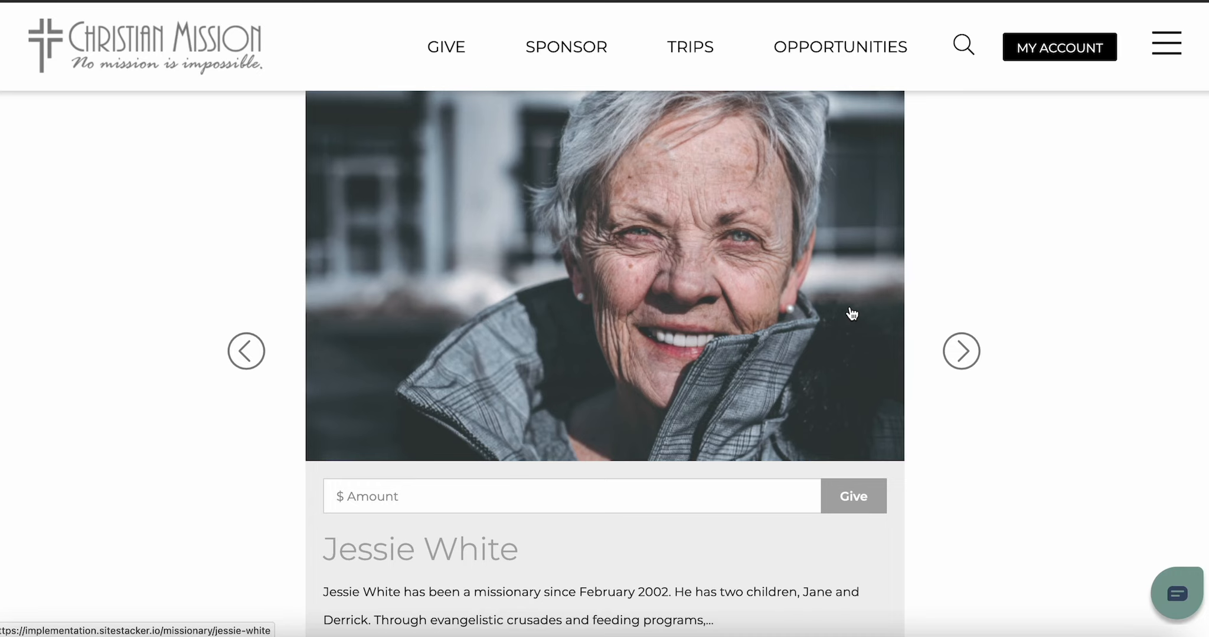
{"action": "left_click", "coordinate": [961, 351]}
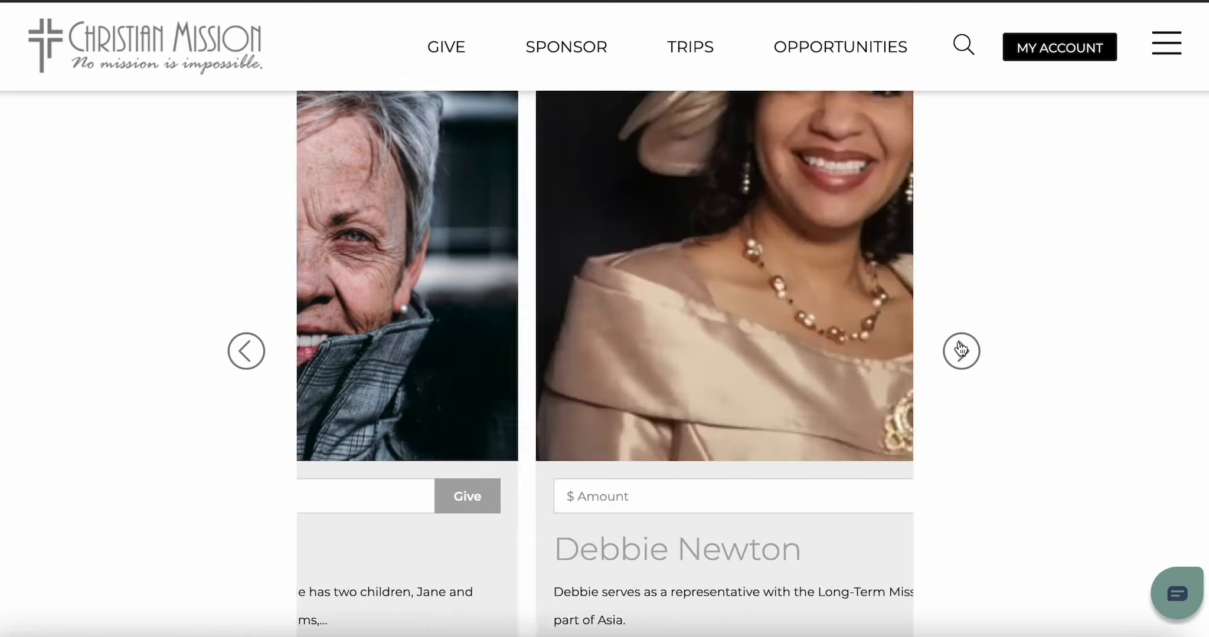
{"action": "left_click", "coordinate": [961, 351]}
{"action": "left_click", "coordinate": [961, 351]}
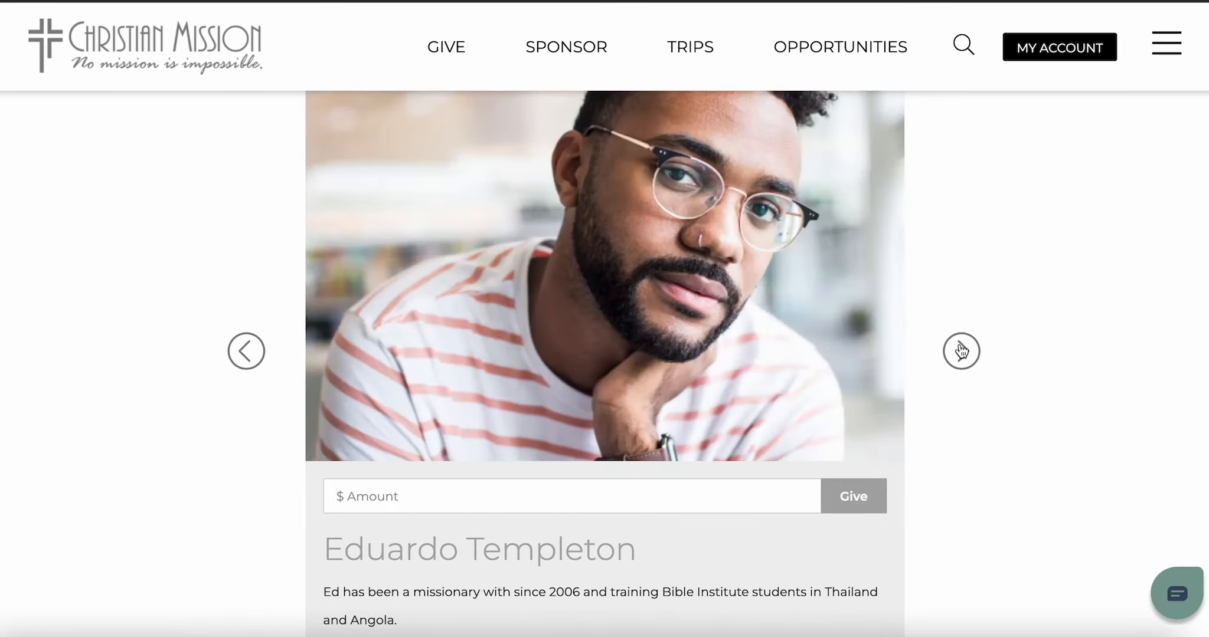
{"action": "scroll", "coordinate": [966, 365], "scroll_direction": "up", "scroll_amount": 1}
{"action": "scroll", "coordinate": [967, 365], "scroll_direction": "up", "scroll_amount": 1}
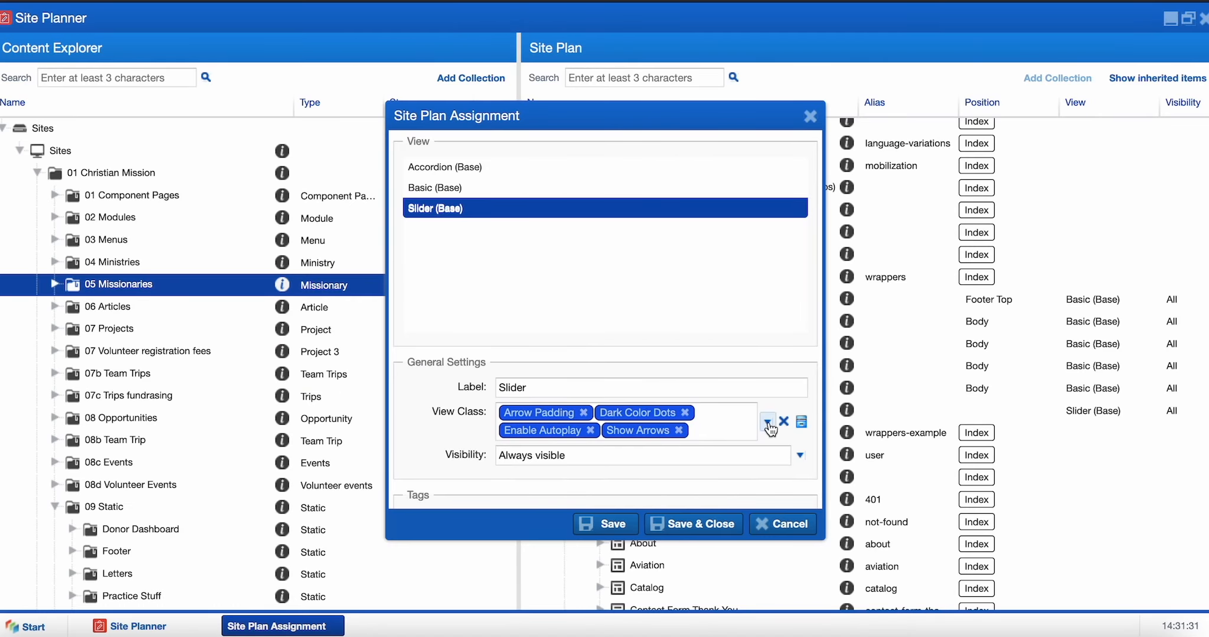
- Add the Featured Slider view class back to the Slider wrapper
{"action": "left_click", "coordinate": [767, 423]}
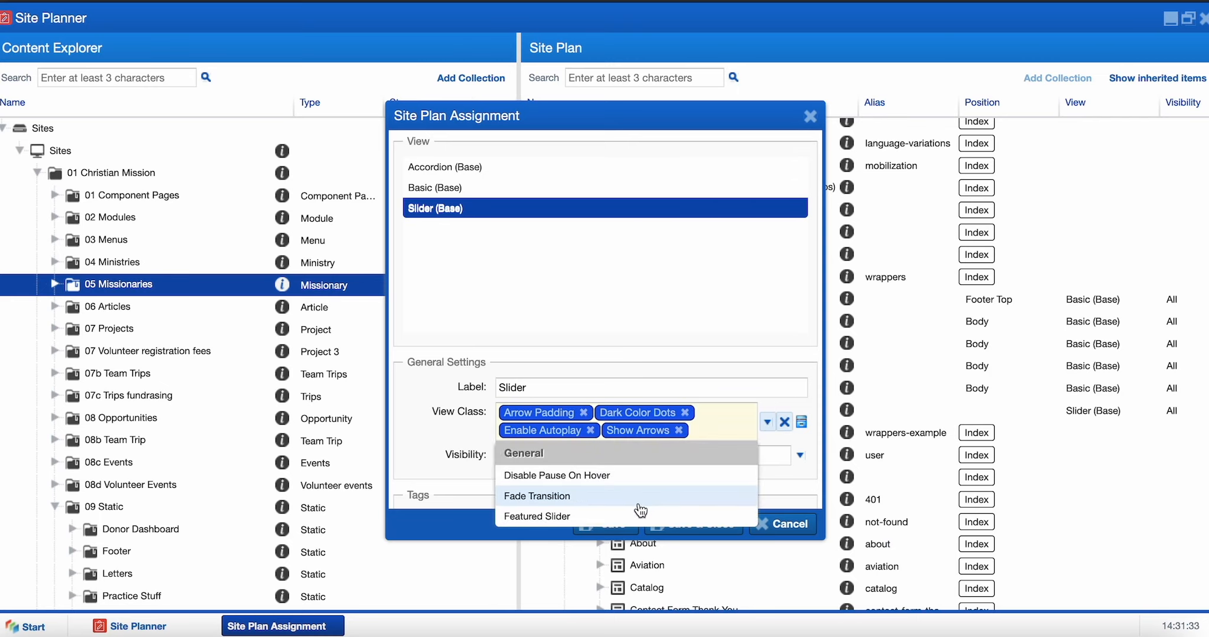
{"action": "left_click", "coordinate": [662, 518]}
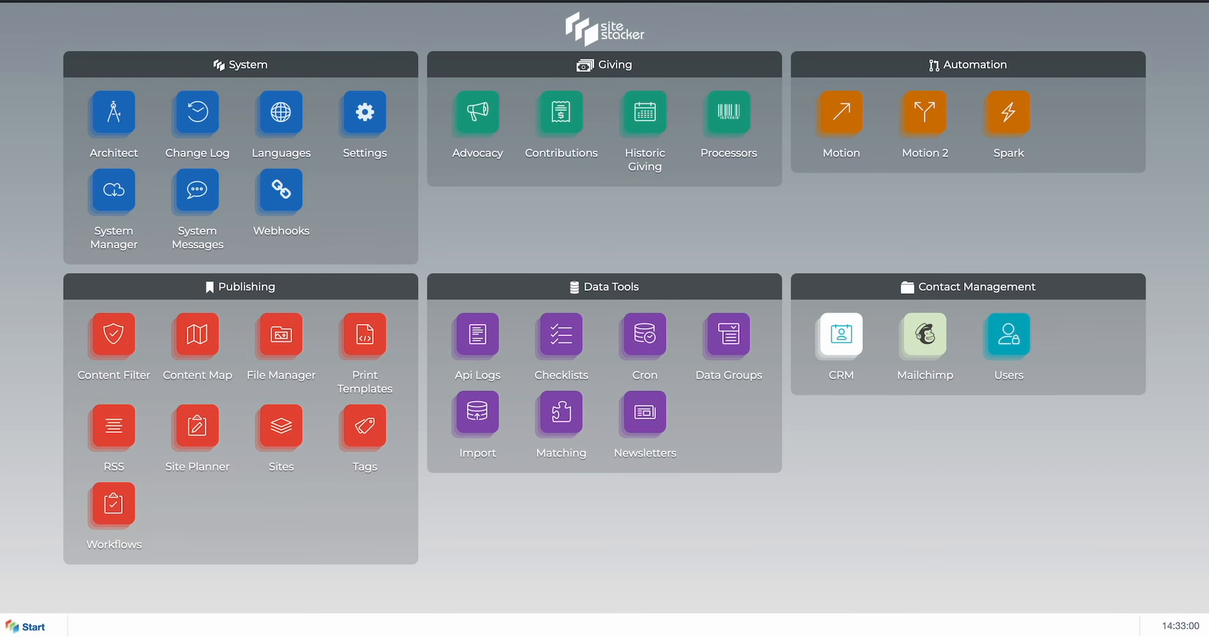